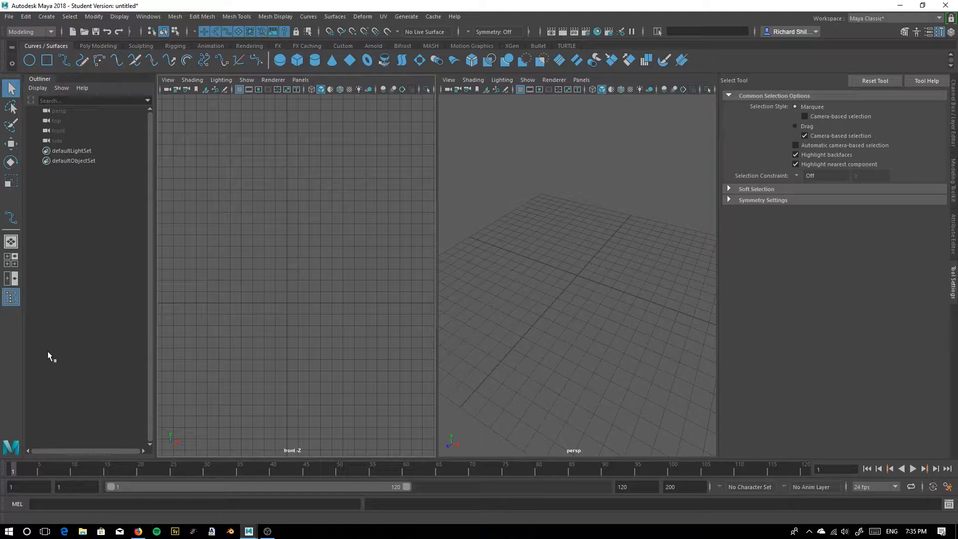
Step: Draw a winding S-shaped Bezier EP curve across the ground grid in the perspective view
{"action": "left_click", "coordinate": [11, 218]}
{"action": "key", "text": "space"}
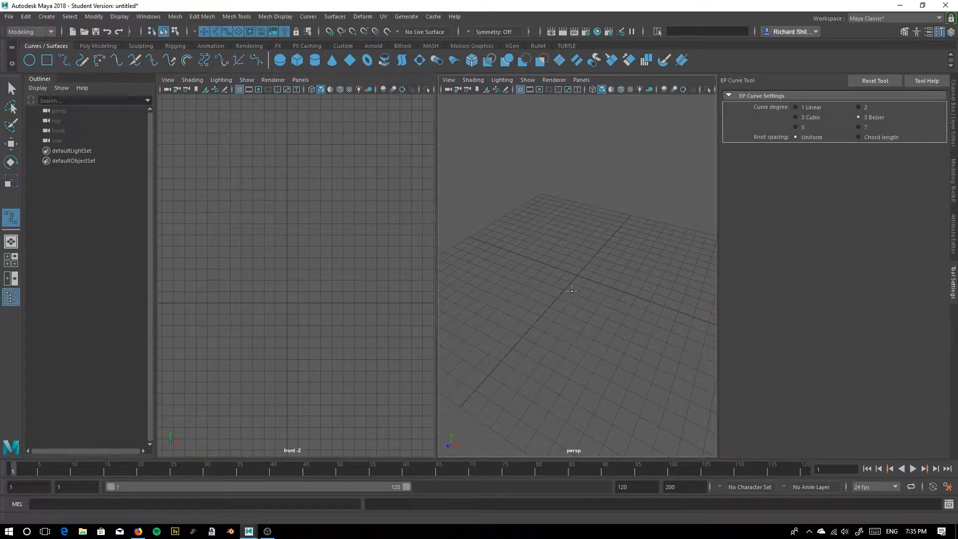
{"action": "left_click", "coordinate": [555, 288]}
{"action": "left_click", "coordinate": [573, 318]}
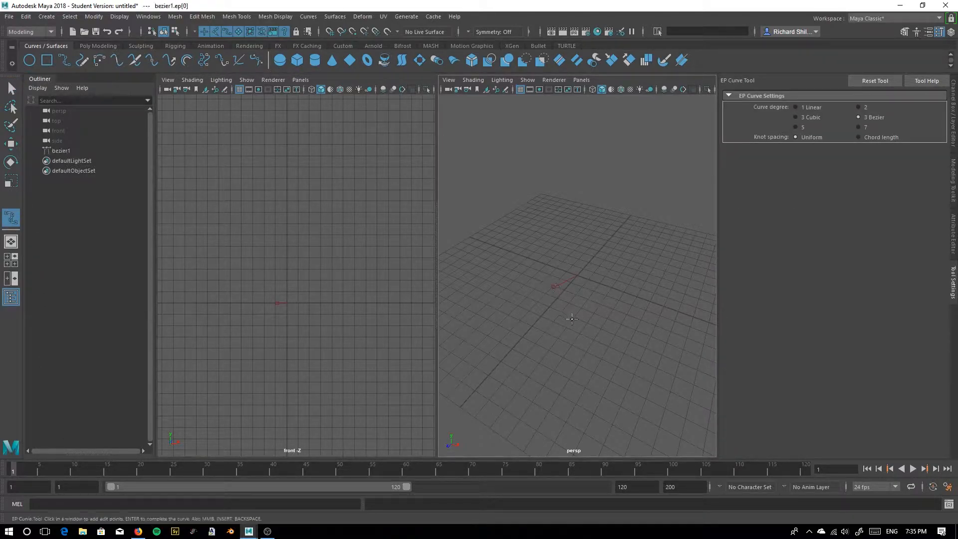
{"action": "left_click", "coordinate": [625, 304]}
{"action": "left_click", "coordinate": [580, 265]}
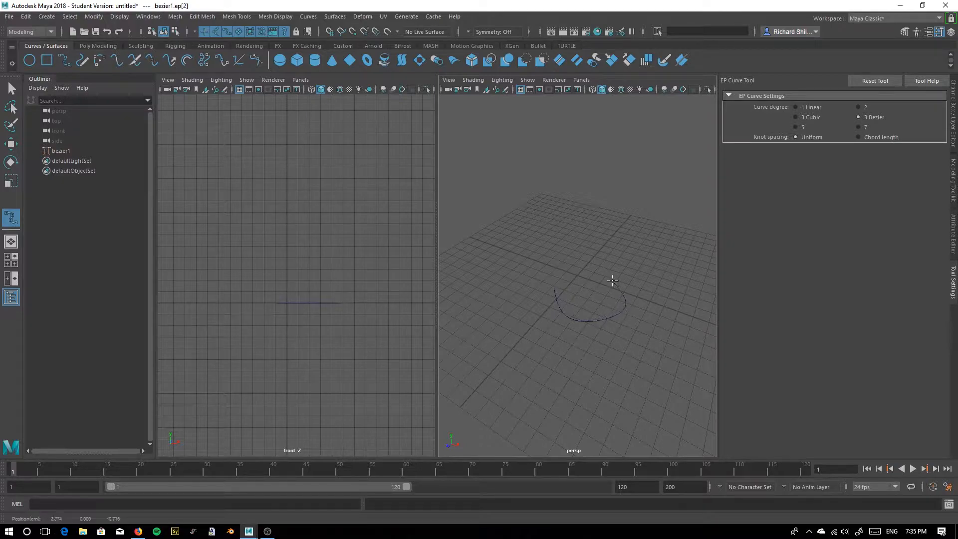
{"action": "left_click", "coordinate": [596, 249]}
{"action": "left_click", "coordinate": [633, 268]}
{"action": "left_click", "coordinate": [679, 288]}
{"action": "left_click", "coordinate": [685, 273]}
{"action": "left_click", "coordinate": [17, 89]}
Step: Display the Bezier curve's control vertices and move the anchor at the curve's upper bend slightly
{"action": "right_click_drag", "start_coordinate": [638, 284], "coordinate": [581, 285]}
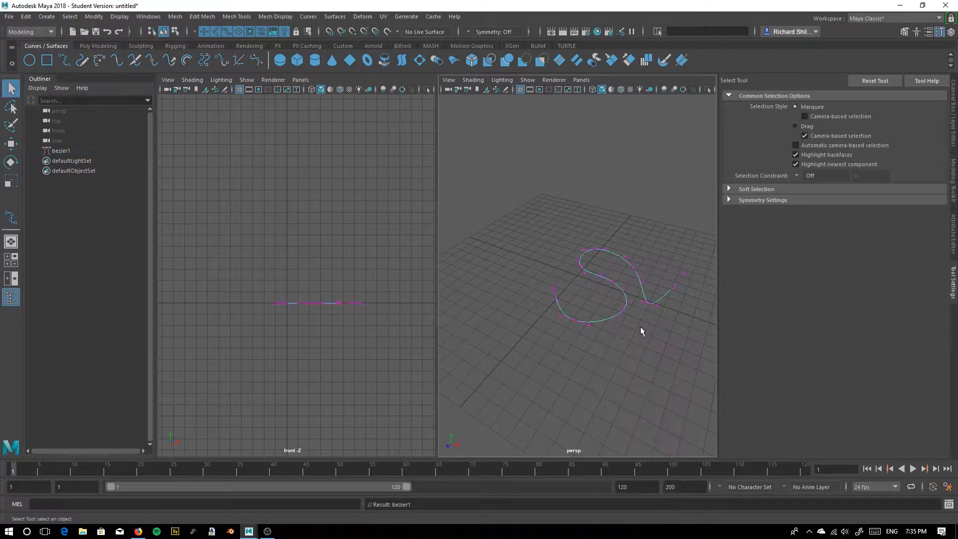
{"action": "left_click", "coordinate": [581, 264]}
{"action": "scroll", "coordinate": [613, 278], "scroll_direction": "up", "scroll_amount": 3}
{"action": "key", "text": "w"}
{"action": "mouse_move", "coordinate": [582, 262]}
{"action": "left_mouse_down"}
{"action": "mouse_move", "coordinate": [574, 278]}
{"action": "mouse_move", "coordinate": [576, 258]}
{"action": "mouse_move", "coordinate": [576, 272]}
{"action": "left_mouse_up"}
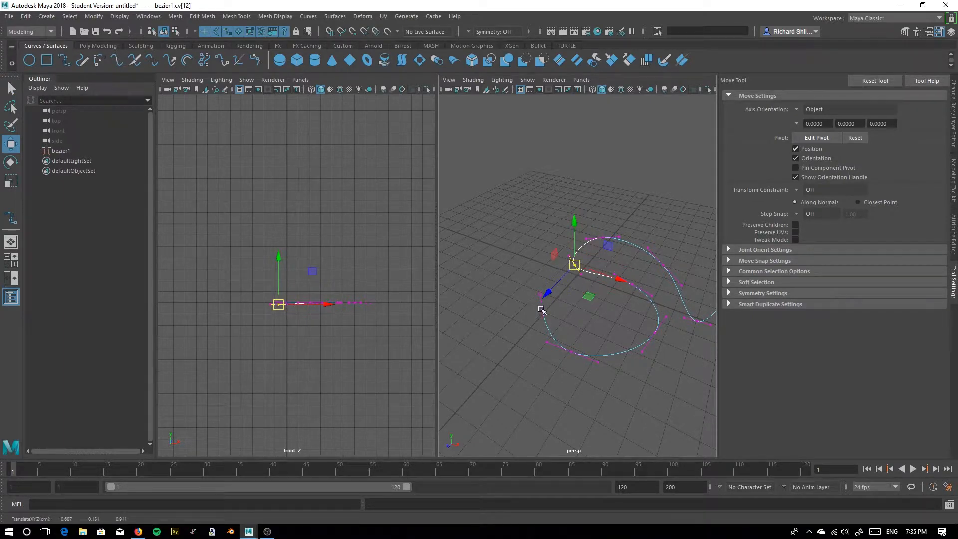
Step: Reselect the moved anchor and try the Scale and Rotate tools on its tangent handles
{"action": "left_click", "coordinate": [538, 242]}
{"action": "left_click_drag", "start_coordinate": [552, 240], "coordinate": [590, 284]}
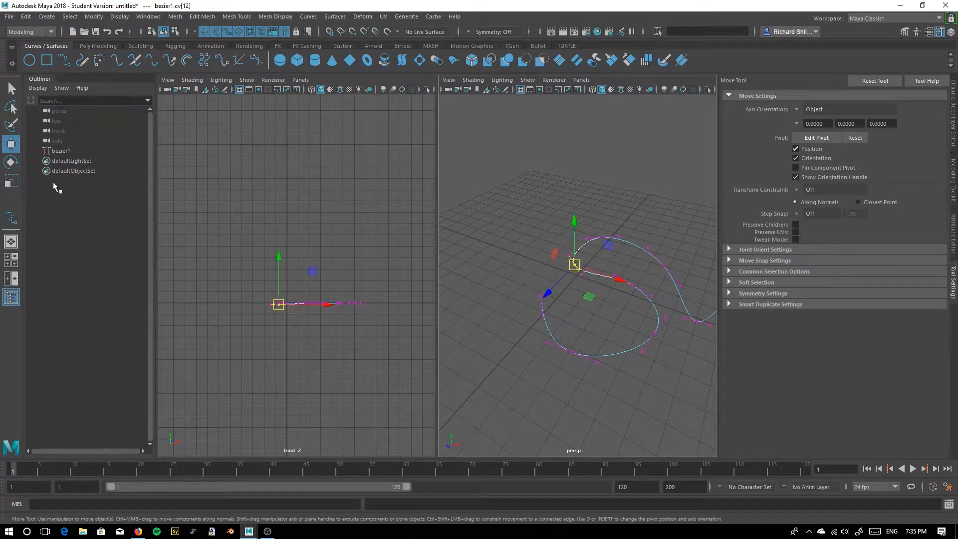
{"action": "left_click", "coordinate": [11, 180]}
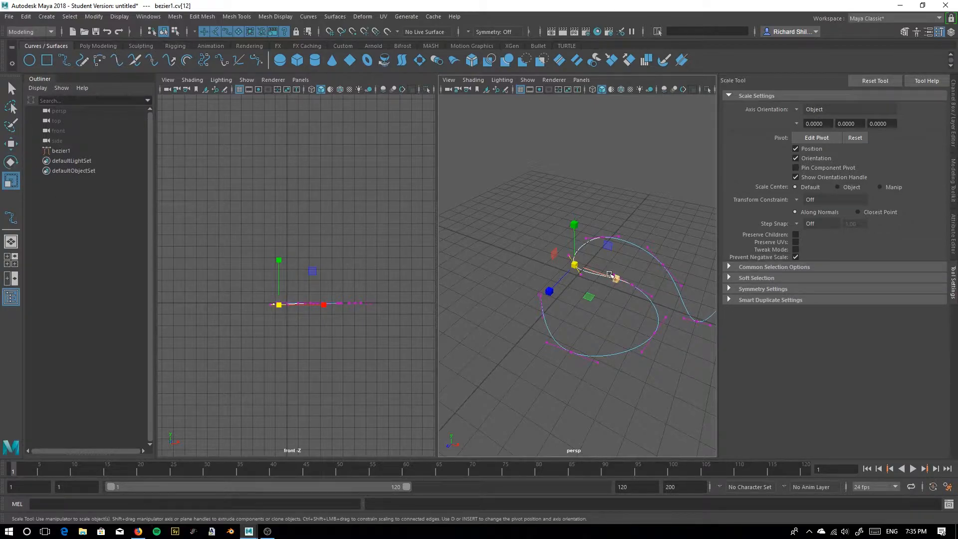
{"action": "left_click", "coordinate": [10, 161]}
{"action": "mouse_move", "coordinate": [574, 287]}
{"action": "left_mouse_down"}
{"action": "mouse_move", "coordinate": [598, 287]}
{"action": "mouse_move", "coordinate": [591, 291]}
{"action": "left_mouse_up"}
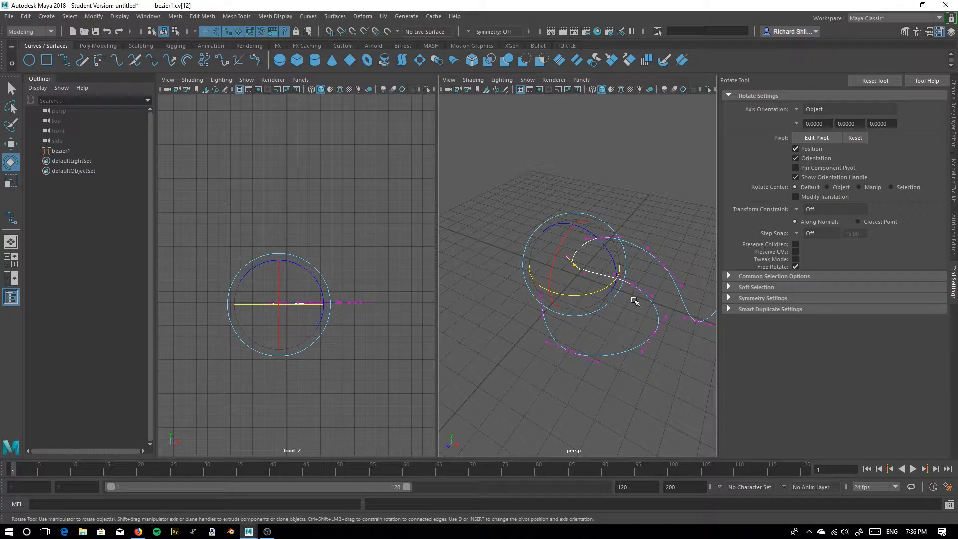
Step: Return the S-shaped Bezier curve to object mode and delete it
{"action": "right_click_drag", "start_coordinate": [630, 279], "coordinate": [659, 278]}
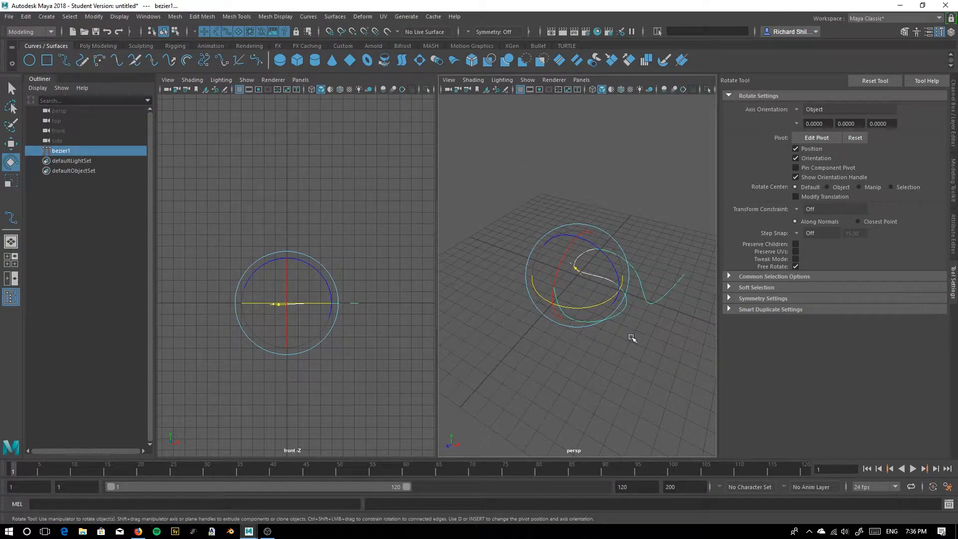
{"action": "key", "text": "Delete"}
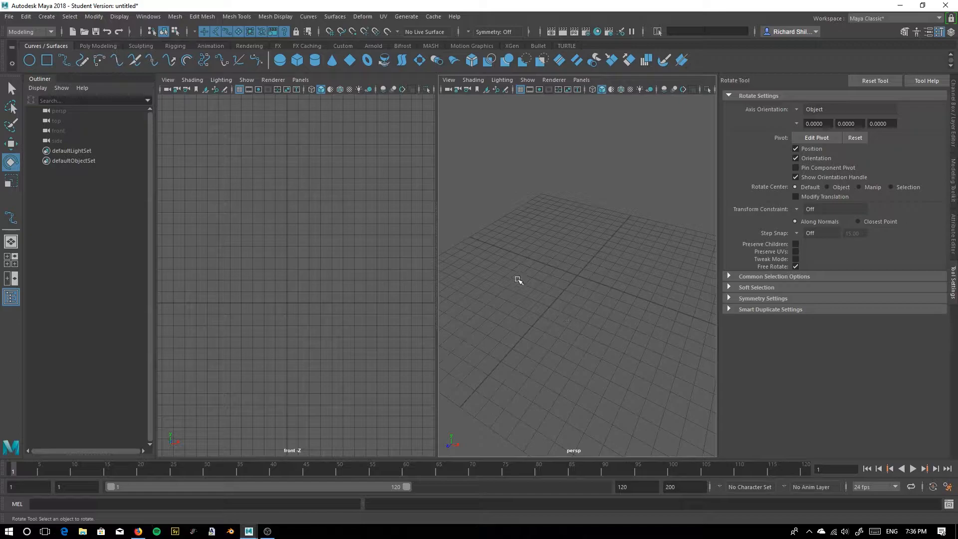
Step: Draw a 1 Linear EP curve as a zigzag with two peaks, snapping its points to the grid
{"action": "left_click_drag", "start_coordinate": [551, 300], "coordinate": [569, 283], "text": "alt"}
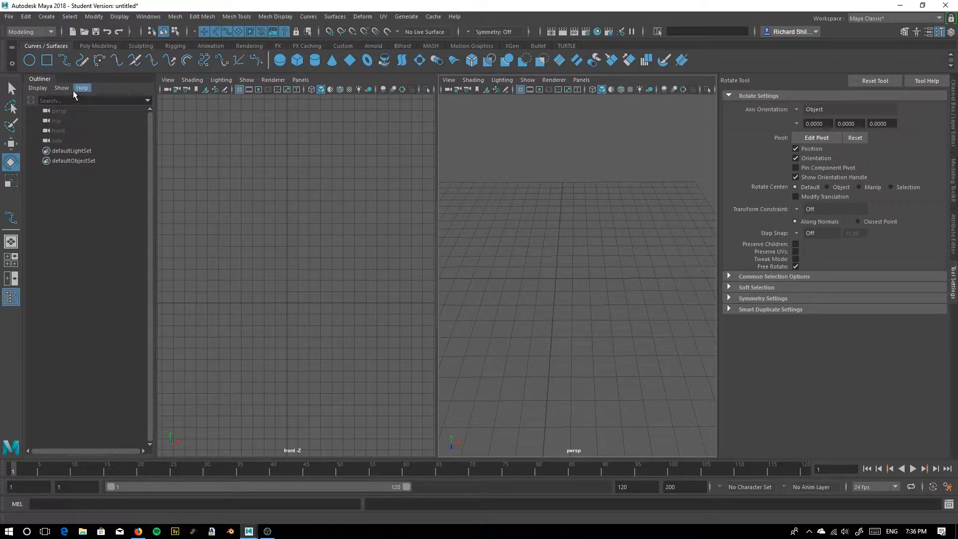
{"action": "left_click", "coordinate": [65, 61]}
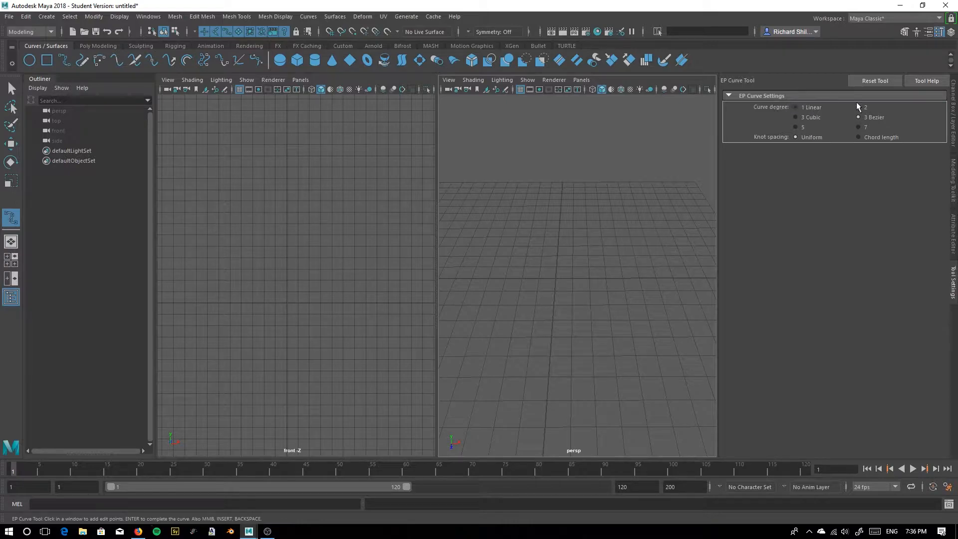
{"action": "left_click", "coordinate": [796, 108]}
{"action": "key", "text": "x"}
{"action": "left_click", "coordinate": [489, 277]}
{"action": "left_click", "coordinate": [539, 244]}
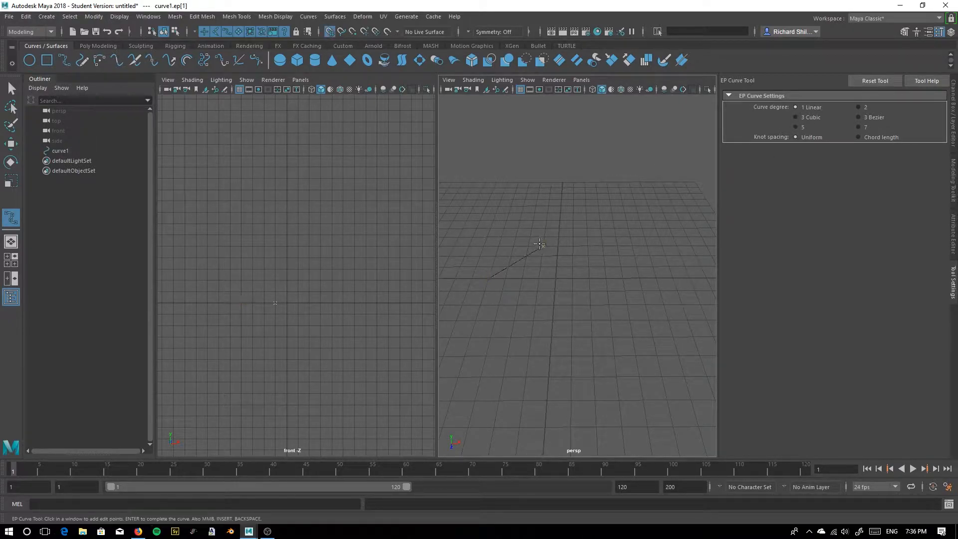
{"action": "left_click", "coordinate": [589, 277]}
{"action": "left_click", "coordinate": [633, 246]}
{"action": "key", "text": "Return"}
{"action": "key", "text": "q"}
Step: Display the zigzag's control vertices and select the one at the first peak for moving
{"action": "right_click", "coordinate": [606, 274]}
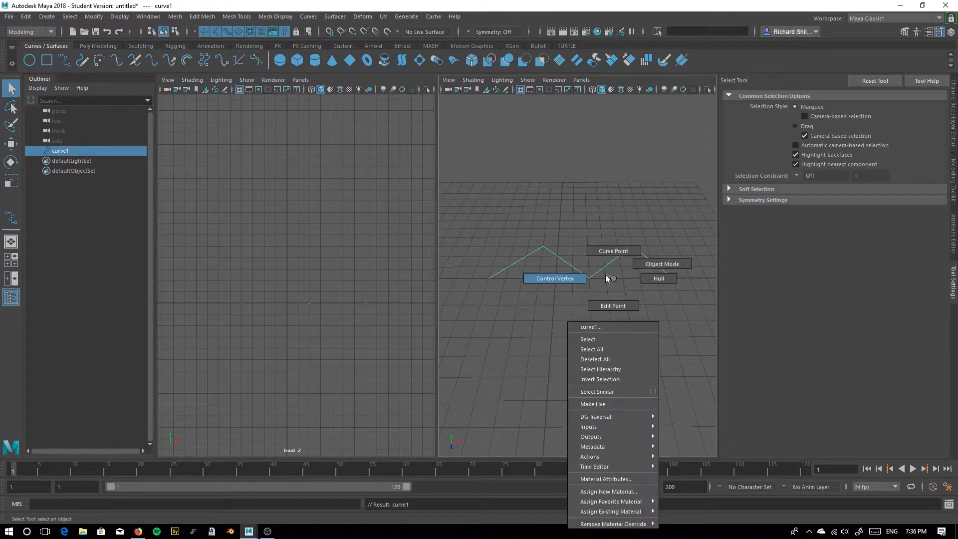
{"action": "left_click", "coordinate": [543, 280]}
{"action": "left_click_drag", "start_coordinate": [530, 223], "coordinate": [561, 246]}
{"action": "left_click", "coordinate": [13, 145]}
Step: Try moving the zigzag's peak control vertices, undoing each move
{"action": "left_click_drag", "start_coordinate": [561, 300], "coordinate": [559, 361], "text": "alt"}
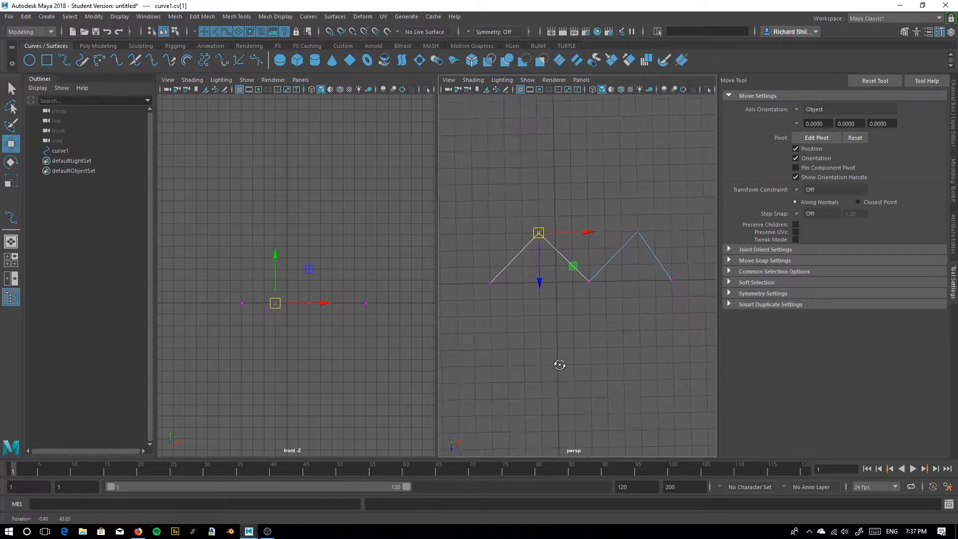
{"action": "mouse_move", "coordinate": [626, 306]}
{"action": "left_mouse_down"}
{"action": "mouse_move", "coordinate": [580, 274]}
{"action": "mouse_move", "coordinate": [579, 305]}
{"action": "mouse_move", "coordinate": [622, 319]}
{"action": "left_mouse_up"}
{"action": "key", "text": "ctrl+z"}
{"action": "left_click_drag", "start_coordinate": [620, 213], "coordinate": [667, 235]}
{"action": "key", "text": "ctrl+z"}
Step: Return the linear zigzag curve to object mode and delete it
{"action": "right_click", "coordinate": [556, 252]}
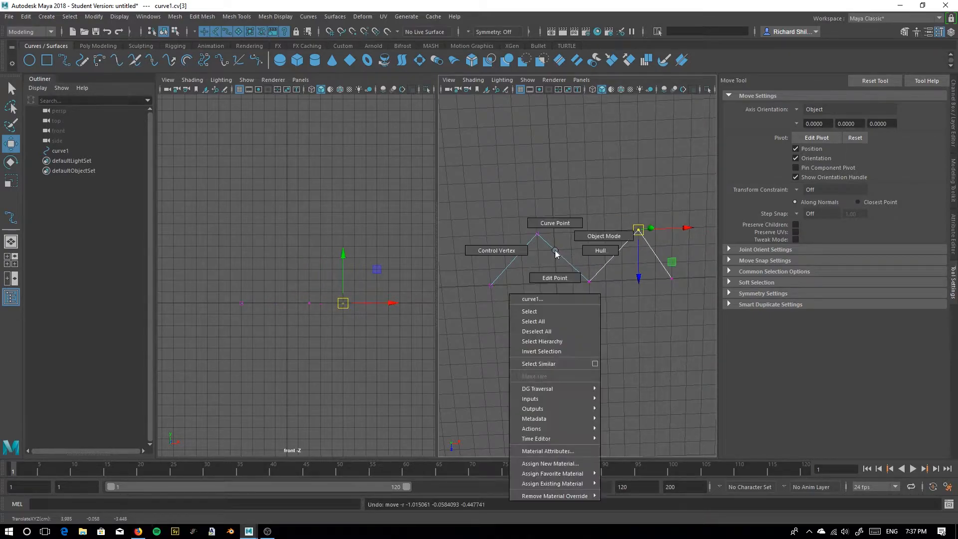
{"action": "right_click_drag", "start_coordinate": [556, 252], "coordinate": [599, 238]}
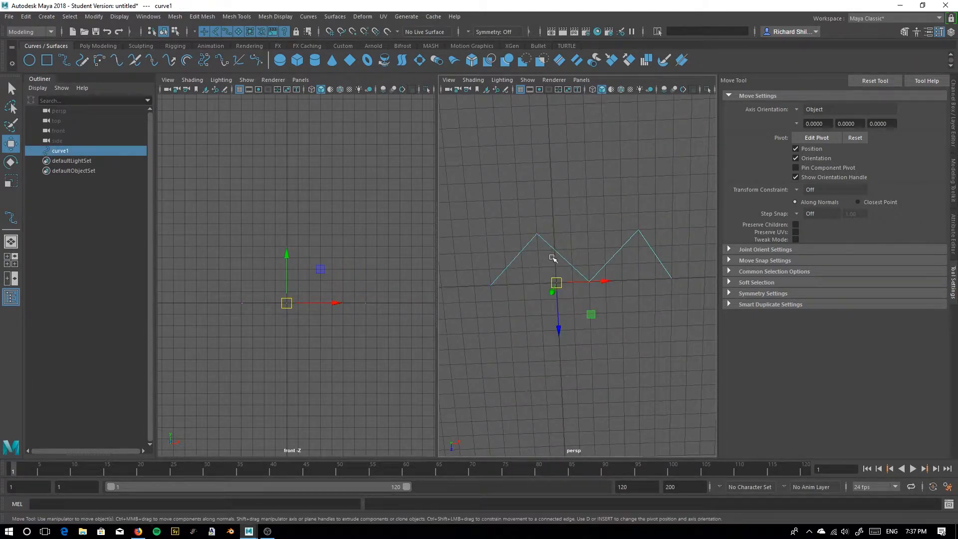
{"action": "key", "text": "Delete"}
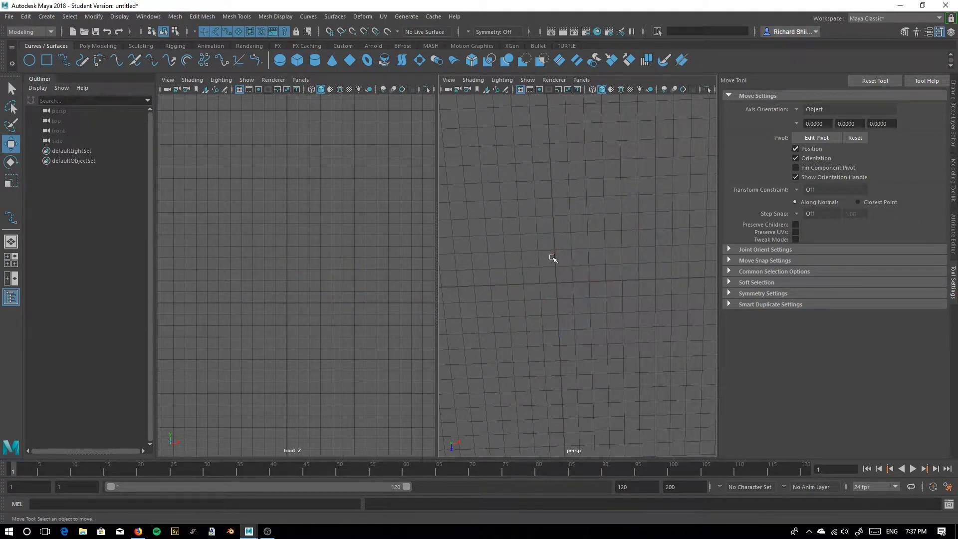
Step: Draw a degree 2 EP curve through four points, alternating low and high across the grid
{"action": "left_click", "coordinate": [65, 60]}
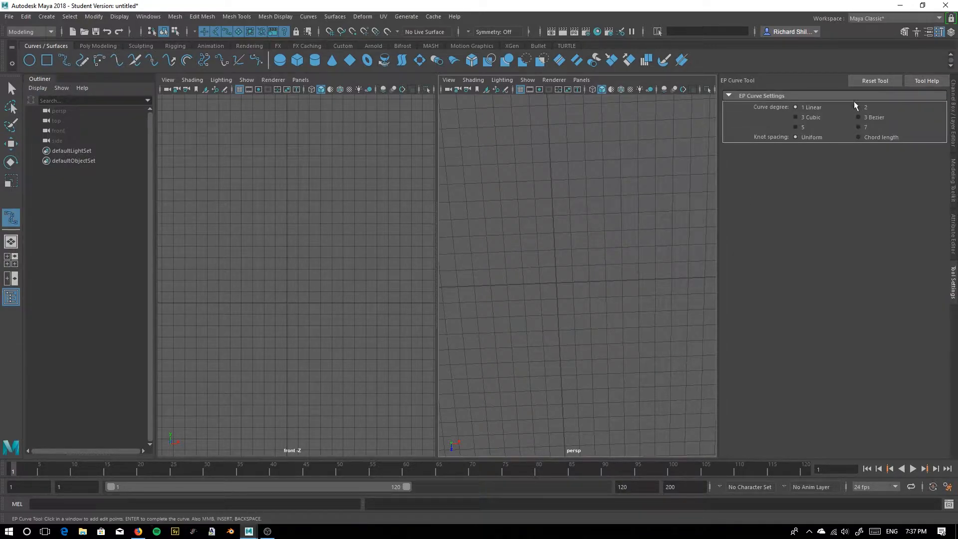
{"action": "left_click", "coordinate": [504, 284]}
{"action": "left_click", "coordinate": [557, 224]}
{"action": "left_click", "coordinate": [618, 285]}
{"action": "left_click", "coordinate": [704, 220]}
{"action": "middle_click_drag", "start_coordinate": [625, 334], "coordinate": [568, 306], "text": "alt"}
{"action": "key", "text": "Return"}
Step: Display the degree 2 curve's control vertices and select the second one, near the curve's start
{"action": "key", "text": "q"}
{"action": "right_click_drag", "start_coordinate": [527, 201], "coordinate": [469, 197]}
{"action": "left_click_drag", "start_coordinate": [480, 213], "coordinate": [510, 238]}
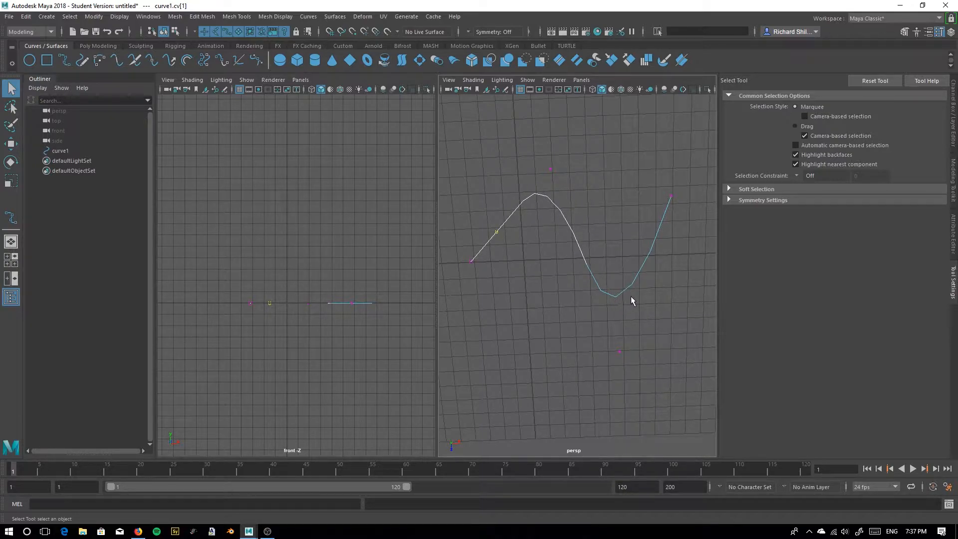
Step: Return the degree 2 curve to object mode and delete it
{"action": "right_click_drag", "start_coordinate": [572, 233], "coordinate": [594, 231]}
{"action": "left_click", "coordinate": [594, 230]}
{"action": "left_click_drag", "start_coordinate": [537, 196], "coordinate": [597, 252]}
{"action": "key", "text": "Delete"}
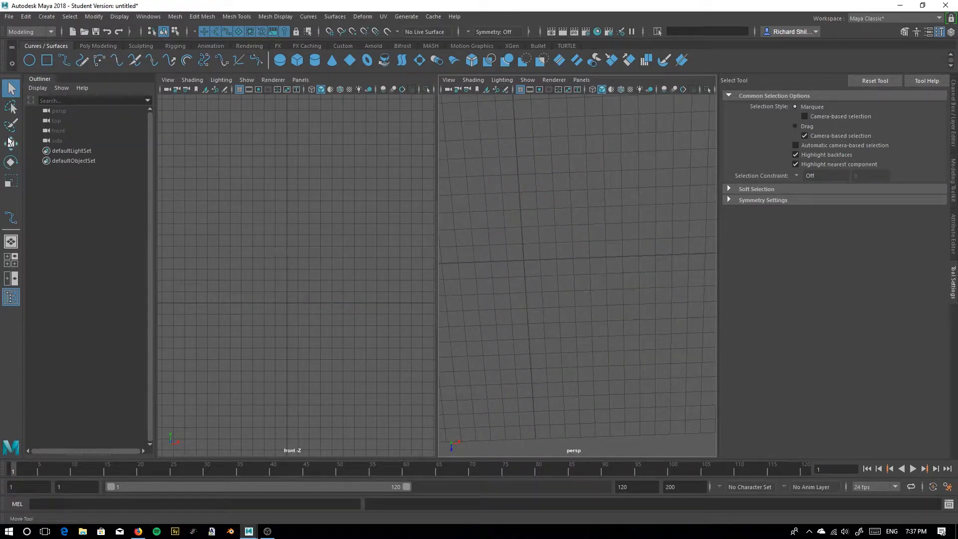
Step: Draw a 3 Cubic EP curve through five points, forming a wave with two crests
{"action": "left_click", "coordinate": [11, 219]}
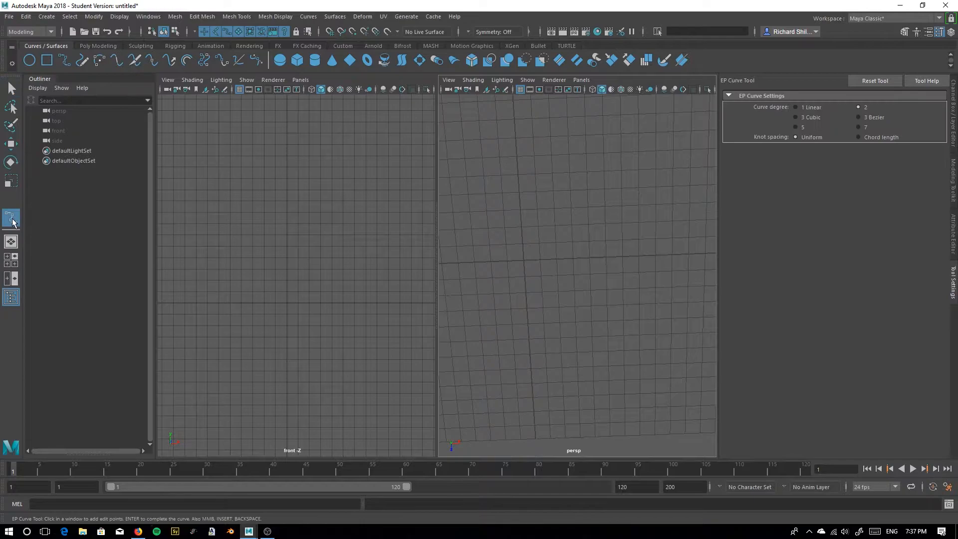
{"action": "left_click", "coordinate": [472, 269]}
{"action": "left_click", "coordinate": [531, 195]}
{"action": "left_click", "coordinate": [590, 265]}
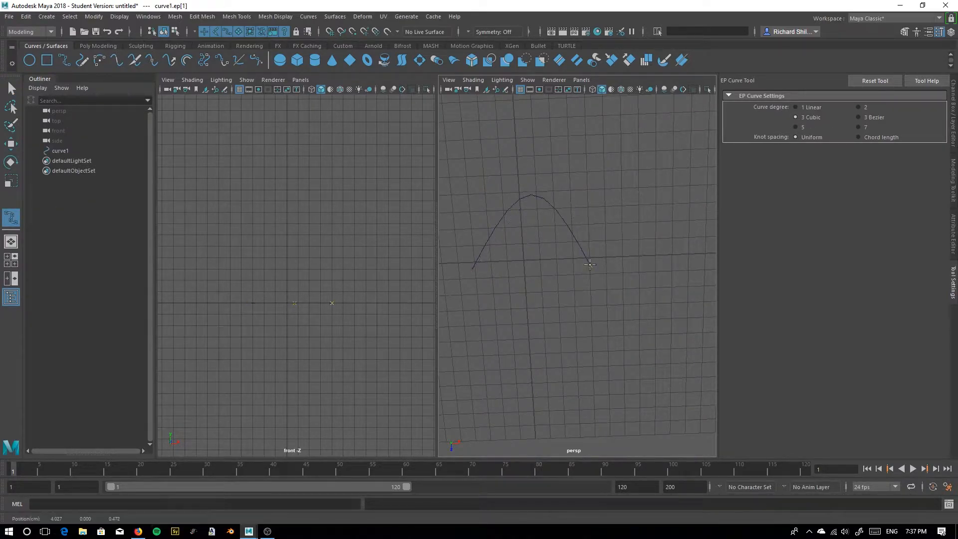
{"action": "left_click", "coordinate": [655, 191]}
{"action": "left_click", "coordinate": [710, 263]}
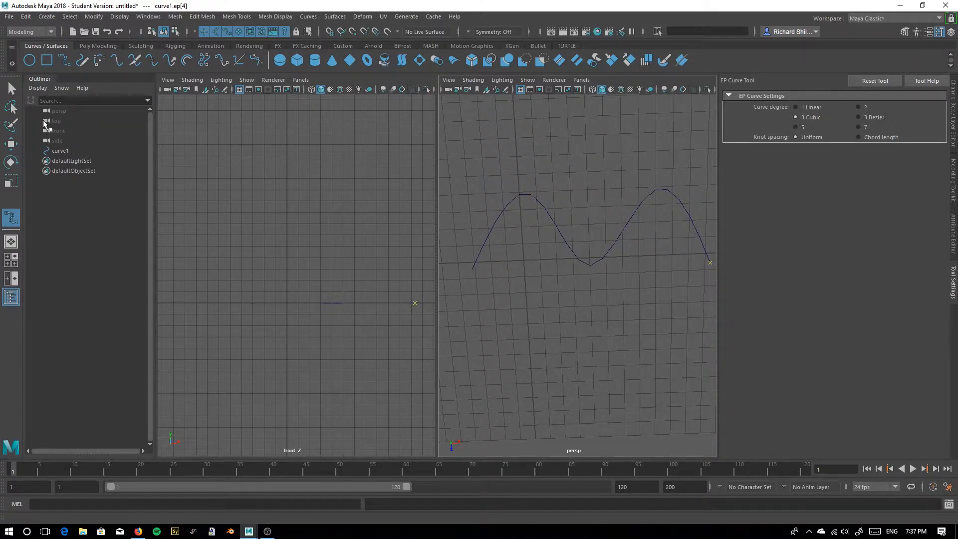
Step: Display the cubic curve's control vertices and select those above the crests and below the trough to examine their offset from the curve
{"action": "left_click", "coordinate": [11, 90]}
{"action": "right_click_drag", "start_coordinate": [540, 204], "coordinate": [490, 205]}
{"action": "left_click_drag", "start_coordinate": [507, 128], "coordinate": [622, 189]}
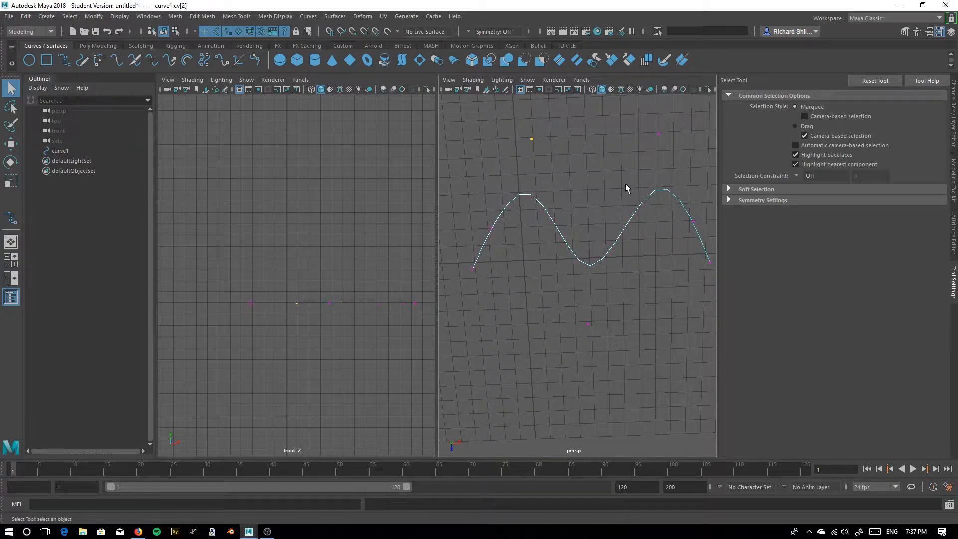
{"action": "left_click_drag", "start_coordinate": [654, 143], "coordinate": [654, 144]}
{"action": "left_click_drag", "start_coordinate": [614, 112], "coordinate": [684, 153]}
{"action": "left_click_drag", "start_coordinate": [483, 273], "coordinate": [483, 274]}
{"action": "left_click_drag", "start_coordinate": [551, 316], "coordinate": [591, 357]}
{"action": "left_click", "coordinate": [10, 143]}
Step: Return the cubic curve to object mode and delete it
{"action": "right_click_drag", "start_coordinate": [575, 227], "coordinate": [619, 211]}
{"action": "left_click_drag", "start_coordinate": [483, 167], "coordinate": [612, 242]}
{"action": "key", "text": "Delete"}
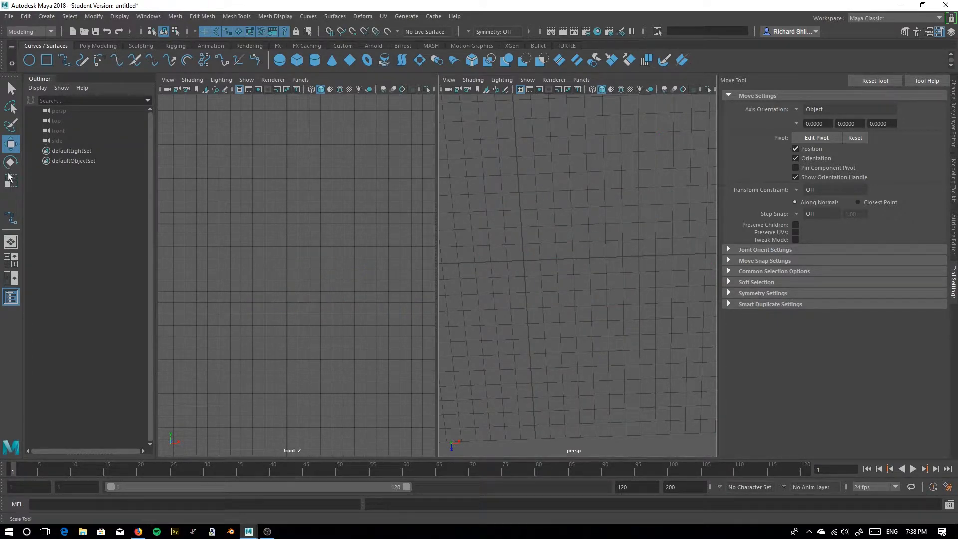
Step: Draw a 3 Bezier EP curve through five points, forming a wave with two crests
{"action": "left_click", "coordinate": [11, 217]}
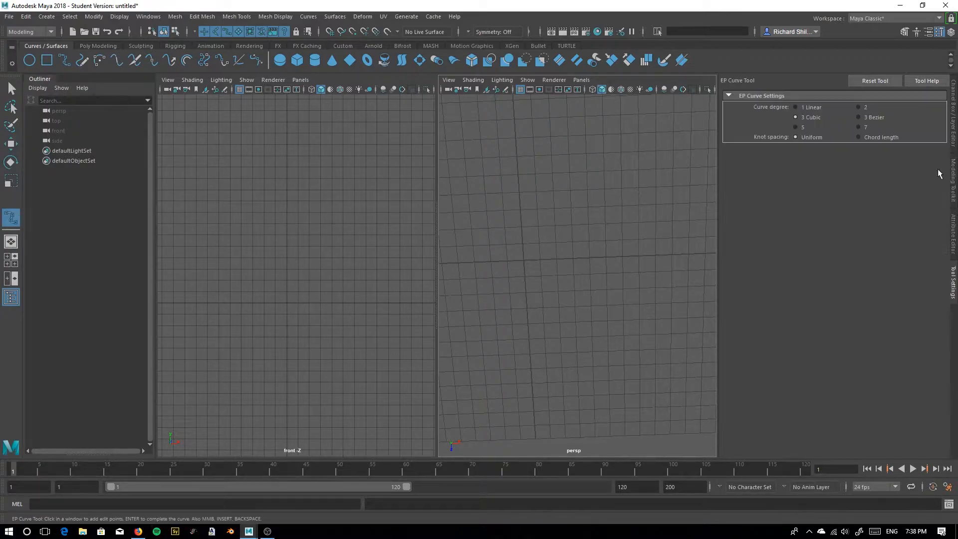
{"action": "left_click", "coordinate": [858, 118]}
{"action": "left_click", "coordinate": [469, 267]}
{"action": "left_click", "coordinate": [524, 185]}
{"action": "left_click", "coordinate": [589, 264]}
{"action": "left_click", "coordinate": [705, 267]}
{"action": "left_click", "coordinate": [15, 88]}
Step: Display the Bezier wave's control vertices and select the anchor at the first crest for moving
{"action": "right_click_drag", "start_coordinate": [514, 198], "coordinate": [457, 187]}
{"action": "left_click_drag", "start_coordinate": [487, 167], "coordinate": [518, 191]}
{"action": "left_click", "coordinate": [487, 151]}
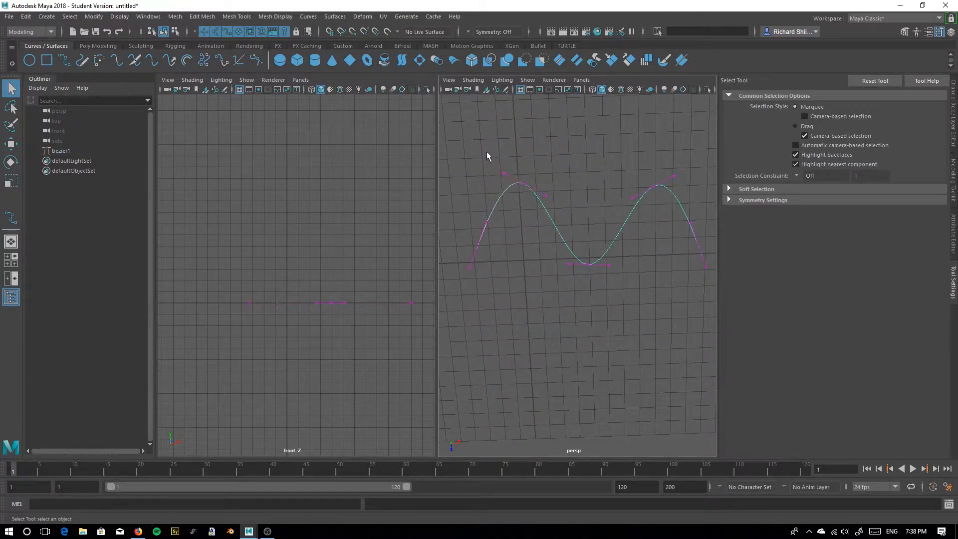
{"action": "left_click_drag", "start_coordinate": [479, 154], "coordinate": [514, 209]}
{"action": "left_click", "coordinate": [12, 144]}
{"action": "left_click", "coordinate": [553, 146]}
Step: Try the Rotate and Scale tools on the first crest's anchor and undo the scaling
{"action": "key", "text": "e"}
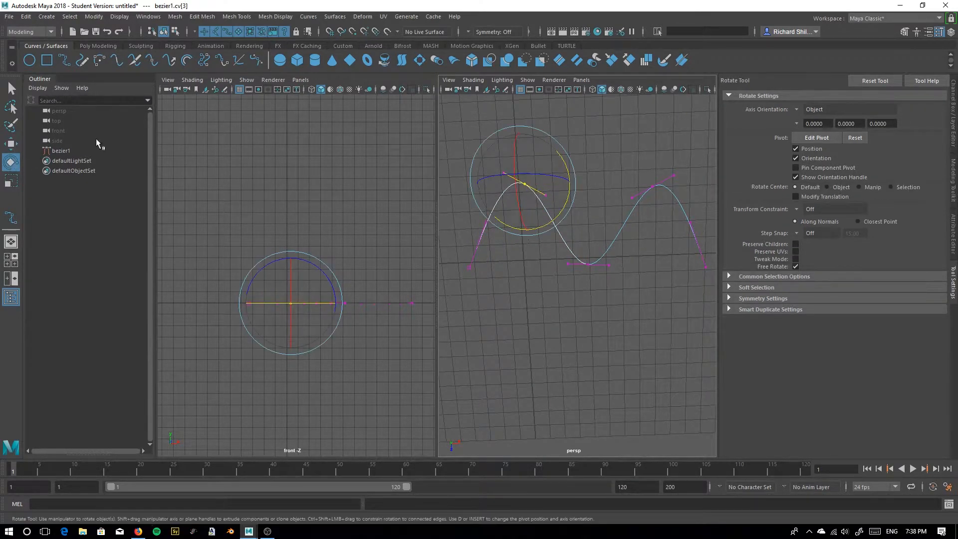
{"action": "key", "text": "r"}
{"action": "middle_click_drag", "start_coordinate": [590, 181], "coordinate": [534, 172]}
{"action": "key", "text": "ctrl+z"}
Step: Return the Bezier wave curve to object mode and delete it
{"action": "right_click_drag", "start_coordinate": [524, 216], "coordinate": [601, 172]}
{"action": "left_click", "coordinate": [568, 296]}
{"action": "left_click_drag", "start_coordinate": [496, 145], "coordinate": [613, 265]}
{"action": "key", "text": "Delete"}
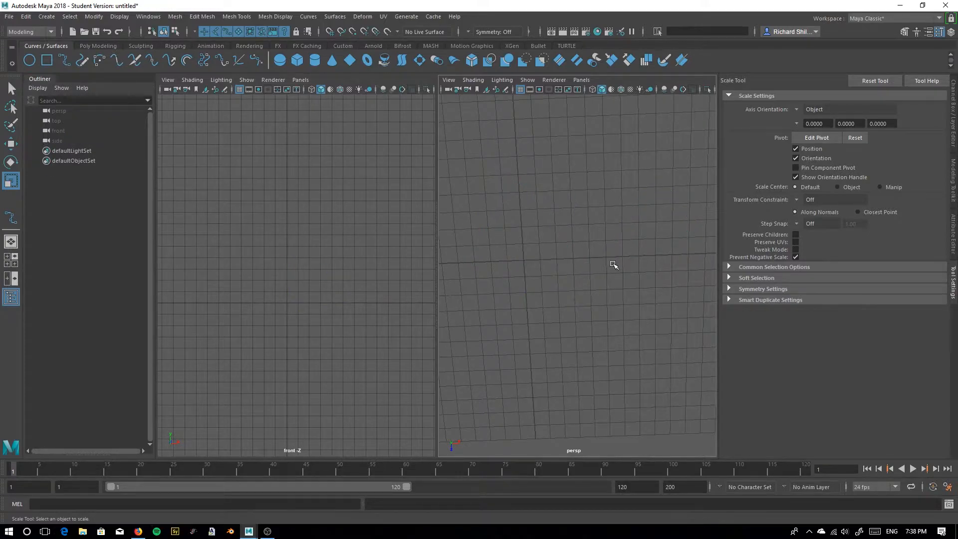
Step: Draw a degree 5 EP curve through nine points, with two crests that loop back below into a hook
{"action": "left_click", "coordinate": [19, 221]}
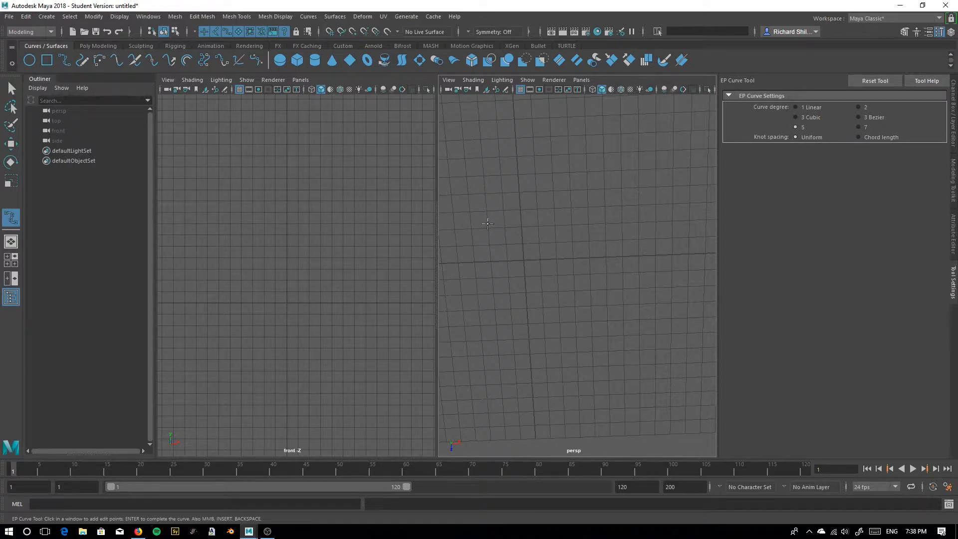
{"action": "left_click", "coordinate": [457, 257]}
{"action": "left_click", "coordinate": [504, 168]}
{"action": "left_click", "coordinate": [547, 258]}
{"action": "left_click", "coordinate": [596, 182]}
{"action": "left_click", "coordinate": [658, 261]}
{"action": "left_click", "coordinate": [587, 327]}
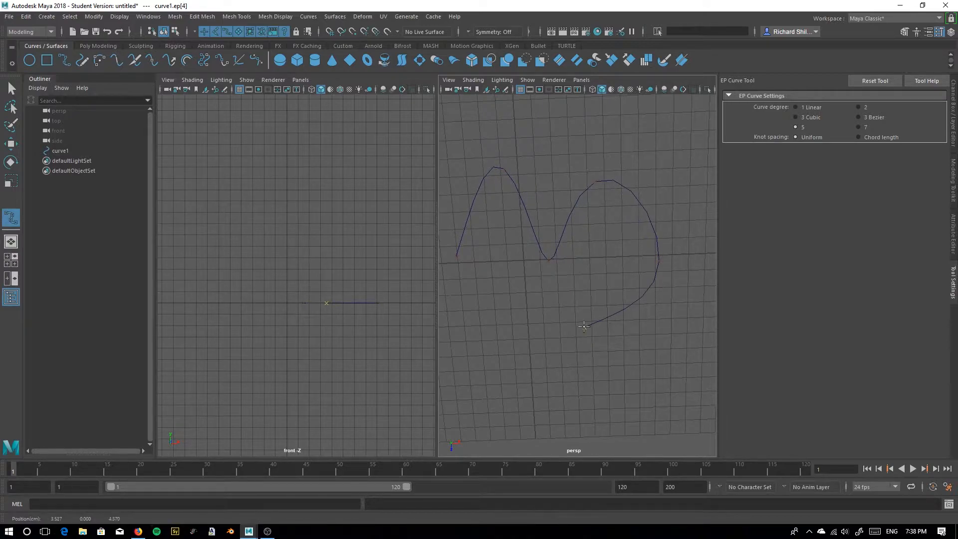
{"action": "left_click", "coordinate": [506, 285]}
{"action": "left_click_drag", "start_coordinate": [520, 386], "coordinate": [480, 337]}
{"action": "left_click_drag", "start_coordinate": [544, 368], "coordinate": [537, 365]}
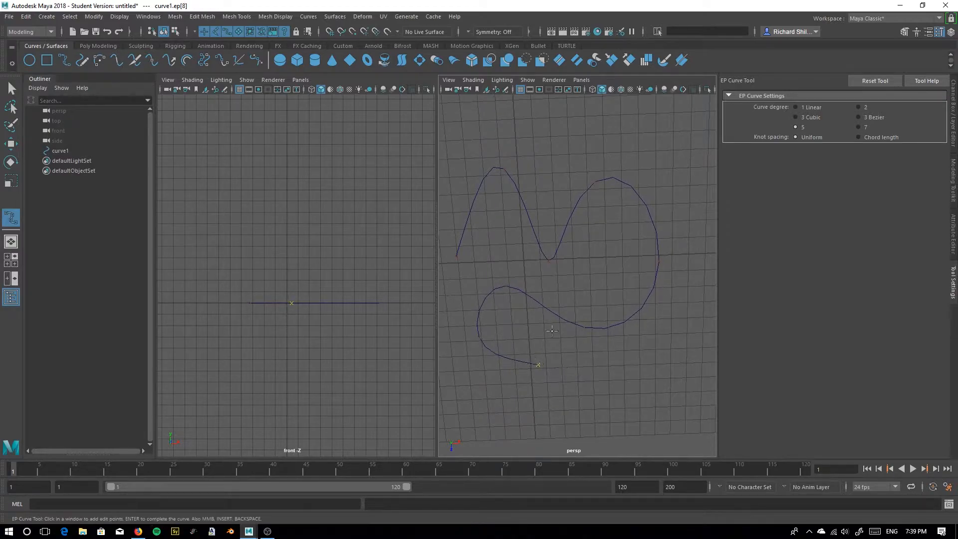
Step: Display the degree 5 curve's control vertices and select individual ones around the first crest to examine their placement
{"action": "left_click", "coordinate": [11, 89]}
{"action": "right_click_drag", "start_coordinate": [529, 236], "coordinate": [467, 232]}
{"action": "left_click_drag", "start_coordinate": [455, 220], "coordinate": [475, 237]}
{"action": "left_click_drag", "start_coordinate": [461, 141], "coordinate": [492, 188]}
{"action": "left_click", "coordinate": [514, 198]}
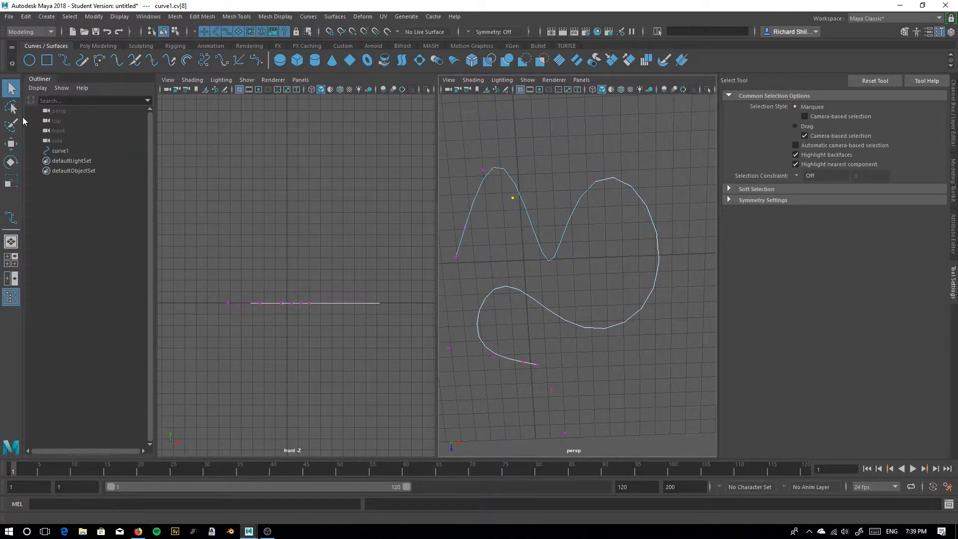
{"action": "left_click", "coordinate": [10, 144]}
Step: Return the degree 5 curve to object mode and select the whole curve
{"action": "left_click", "coordinate": [11, 92]}
{"action": "right_click_drag", "start_coordinate": [549, 232], "coordinate": [596, 218]}
{"action": "left_click", "coordinate": [551, 214]}
{"action": "left_click_drag", "start_coordinate": [550, 213], "coordinate": [617, 270]}
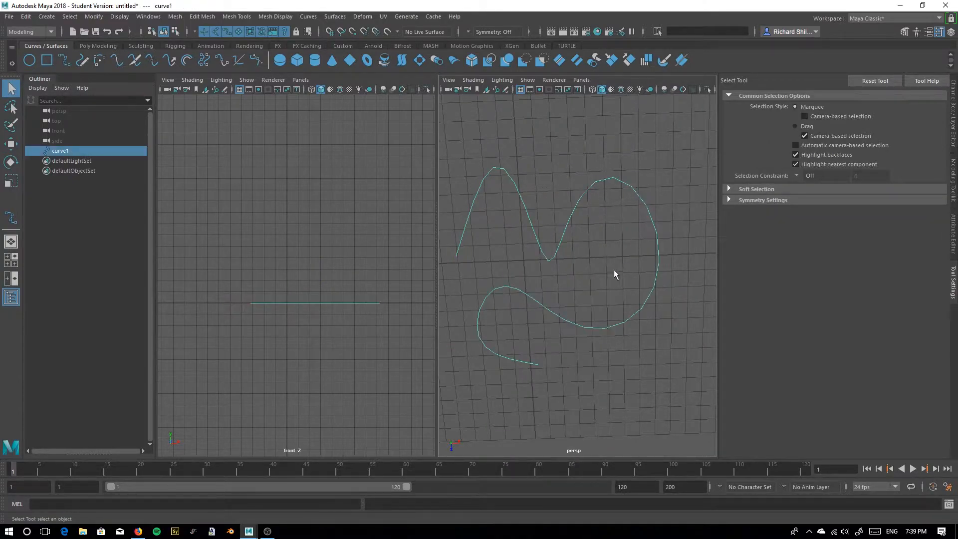
Step: Delete the degree 5 curve and draw a cubic CV curve with five zigzagging points across the perspective grid
{"action": "key", "text": "Delete"}
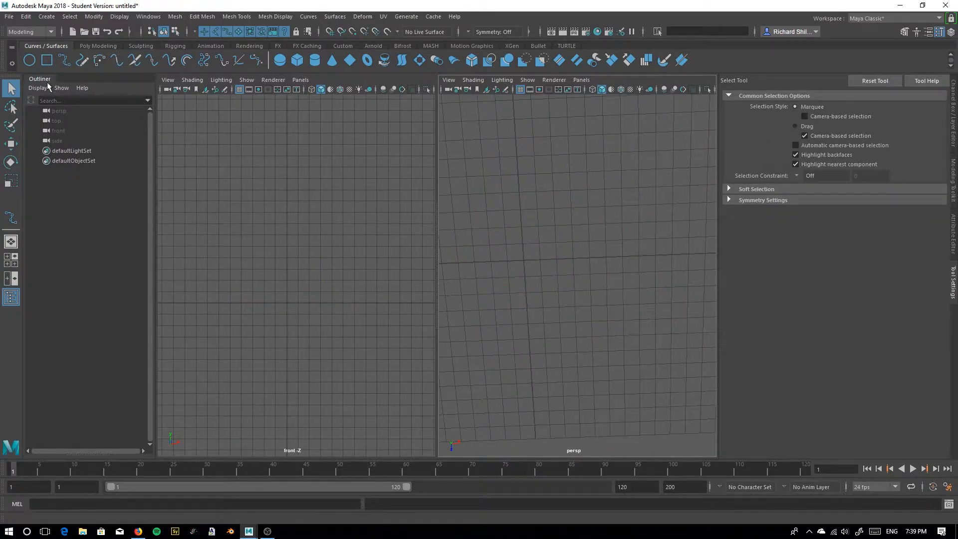
{"action": "left_click", "coordinate": [46, 17]}
{"action": "mouse_move", "coordinate": [60, 17]}
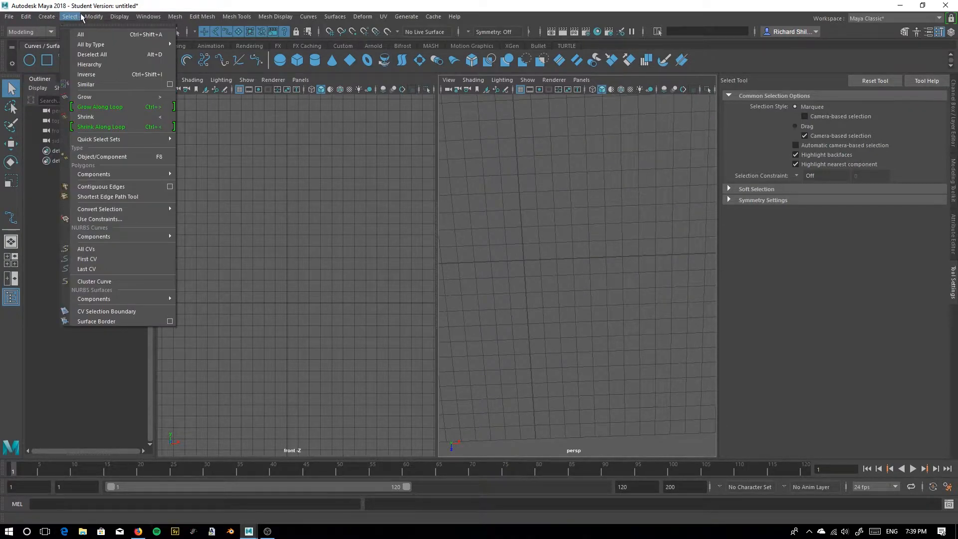
{"action": "mouse_move", "coordinate": [80, 42]}
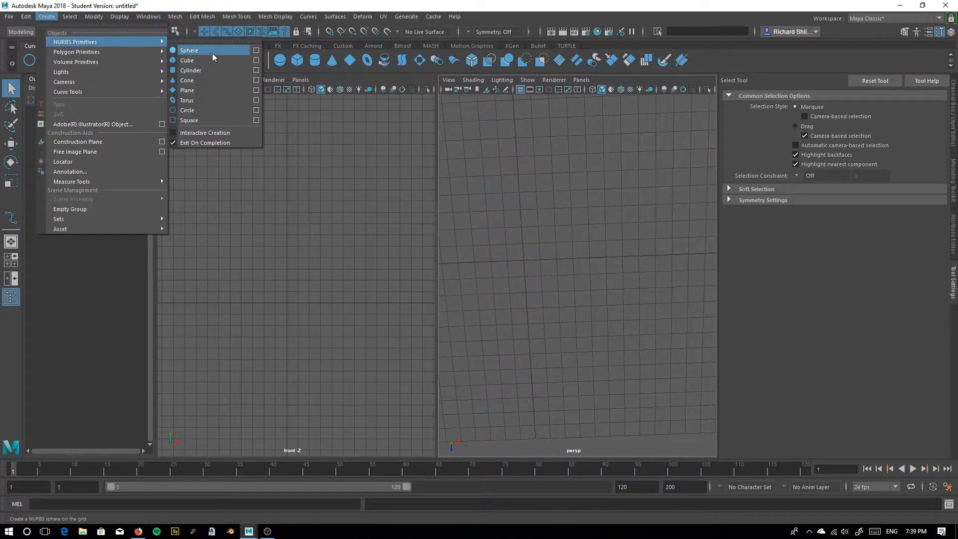
{"action": "mouse_move", "coordinate": [108, 51]}
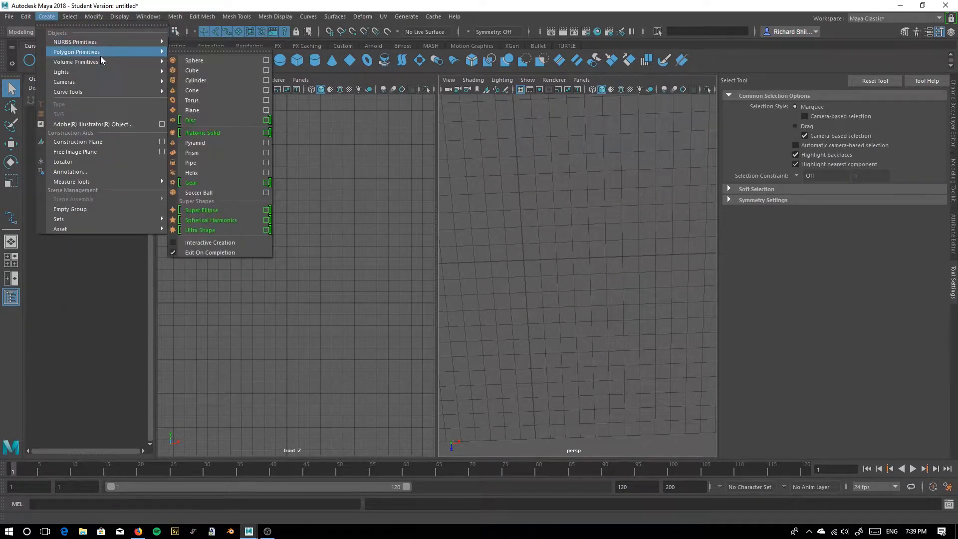
{"action": "mouse_move", "coordinate": [120, 92]}
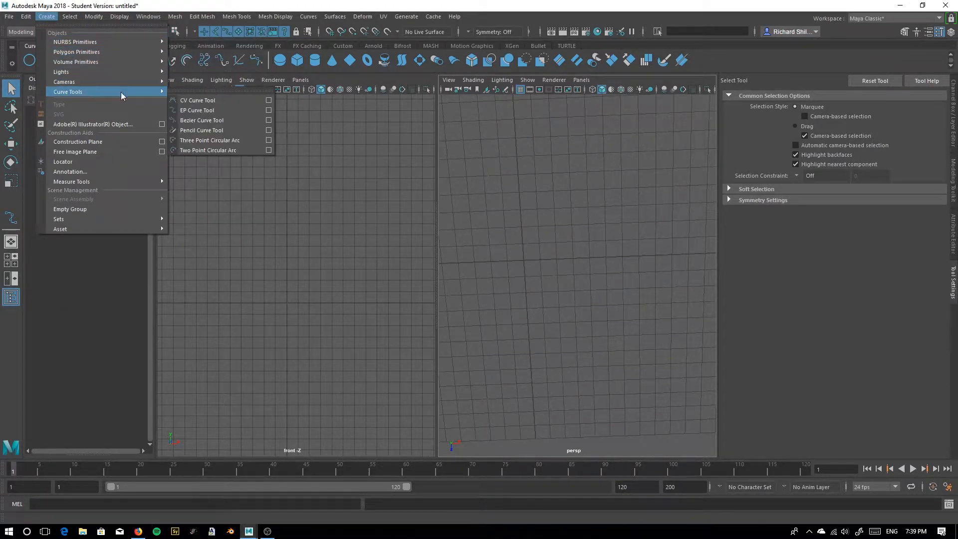
{"action": "left_click", "coordinate": [210, 102]}
{"action": "left_click", "coordinate": [455, 286]}
{"action": "left_click", "coordinate": [514, 190]}
{"action": "left_click", "coordinate": [585, 282]}
{"action": "left_click_drag", "start_coordinate": [678, 215], "coordinate": [669, 185]}
{"action": "left_click", "coordinate": [701, 282]}
{"action": "left_click_drag", "start_coordinate": [700, 282], "coordinate": [719, 289]}
{"action": "middle_click_drag", "start_coordinate": [576, 274], "coordinate": [541, 275], "text": "alt"}
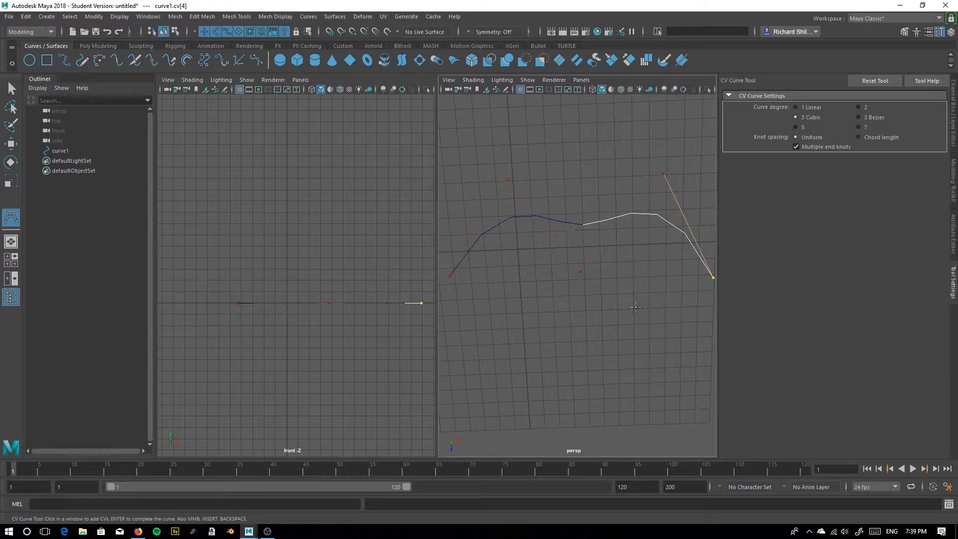
Step: Remove the CV curve's points one by one and delete the unfinished curve
{"action": "key", "text": "BackSpace"}
{"action": "key", "text": "BackSpace"}
{"action": "key", "text": "BackSpace"}
{"action": "key", "text": "BackSpace"}
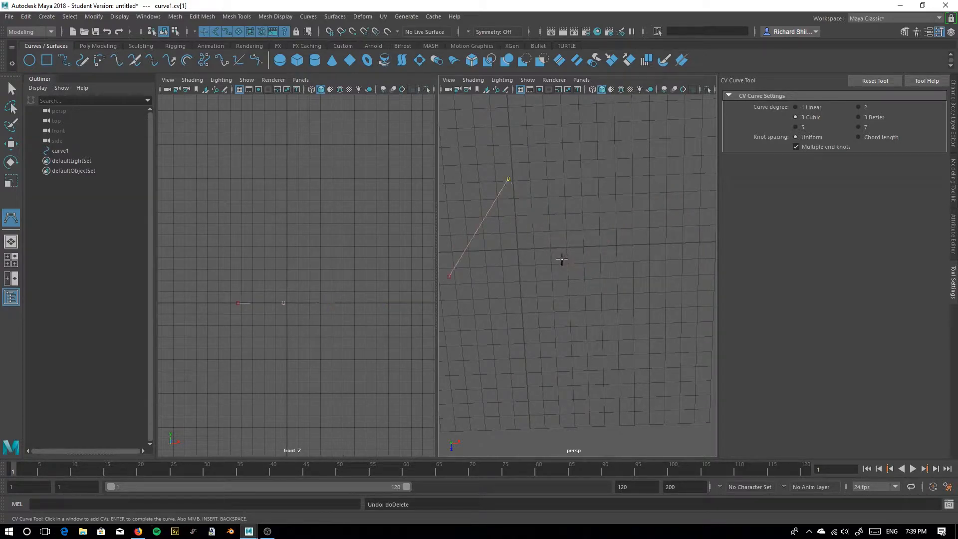
{"action": "left_click", "coordinate": [11, 88]}
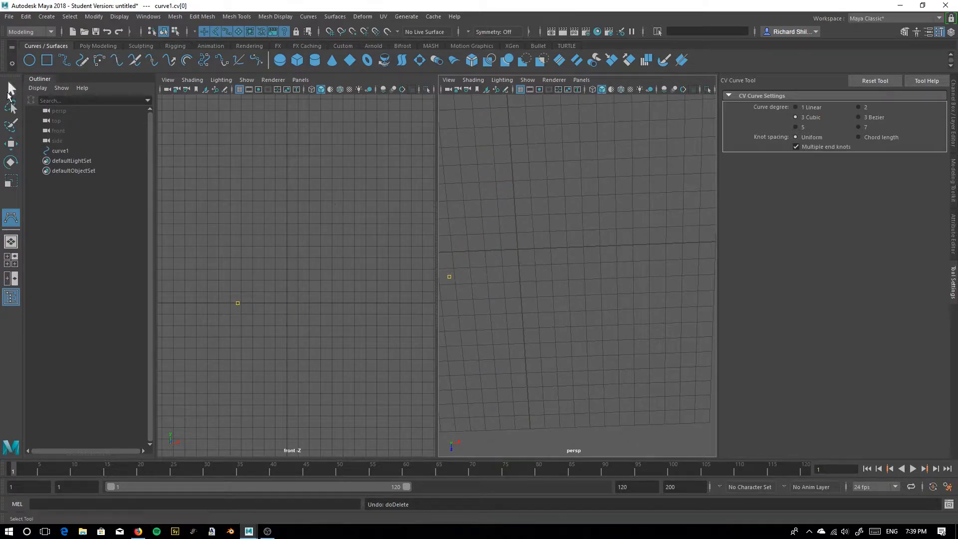
{"action": "key", "text": "Delete"}
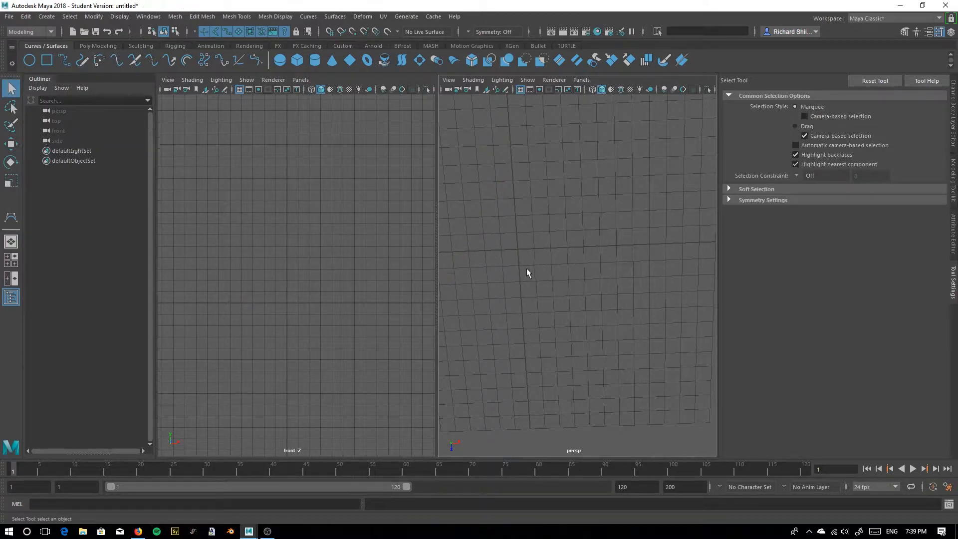
Step: Draw a long winding freehand curve on the perspective grid with the Pencil Curve tool
{"action": "left_click_drag", "start_coordinate": [487, 229], "coordinate": [574, 183], "text": "alt"}
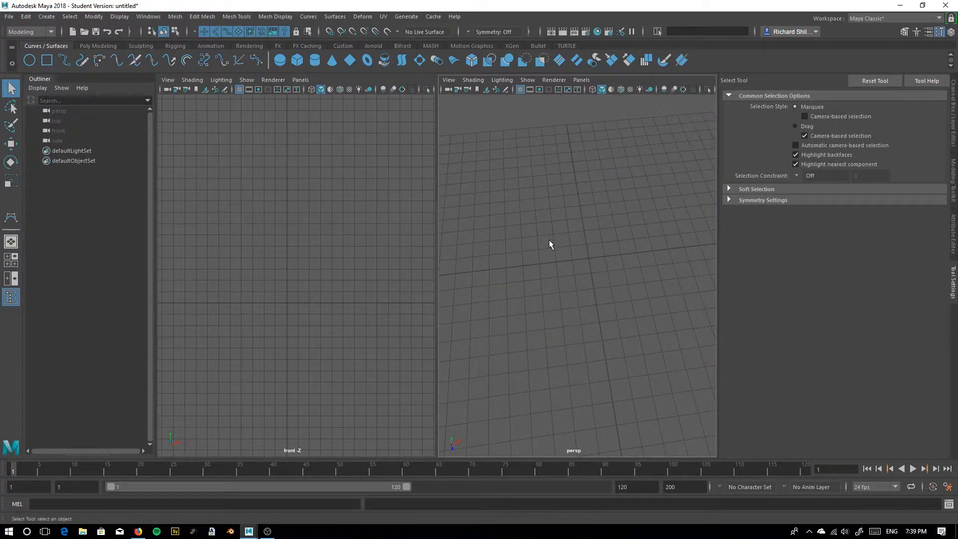
{"action": "left_click_drag", "start_coordinate": [505, 239], "coordinate": [526, 206], "text": "alt"}
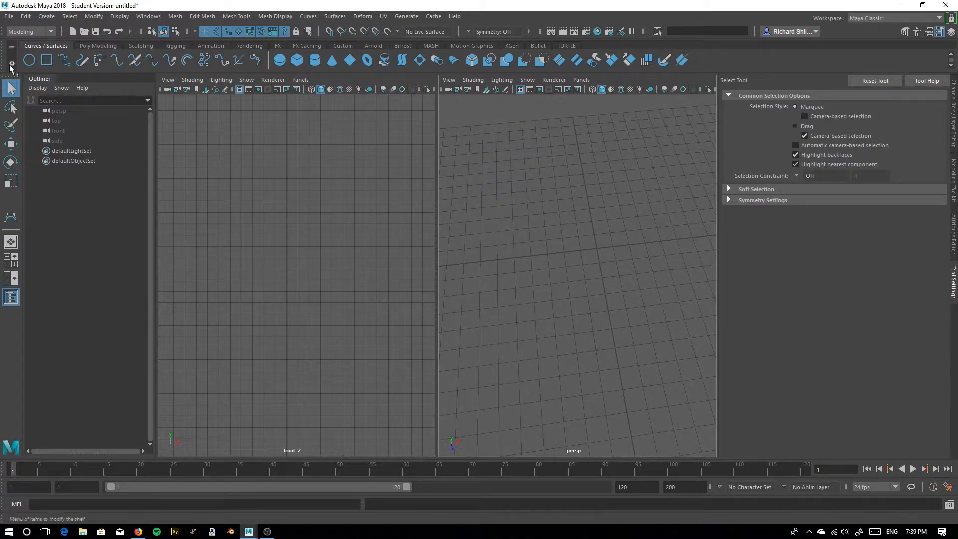
{"action": "left_click", "coordinate": [65, 61]}
{"action": "left_click", "coordinate": [79, 62]}
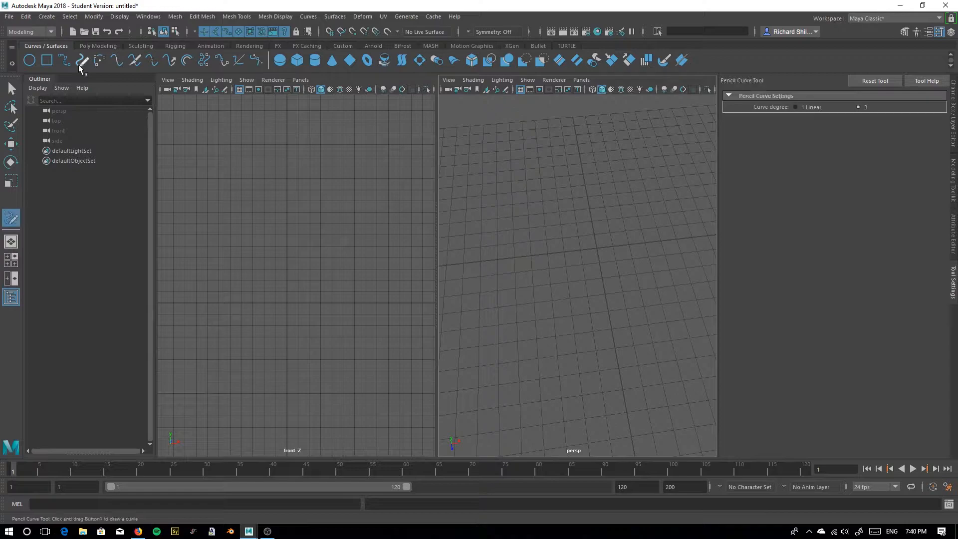
{"action": "left_click_drag", "start_coordinate": [588, 256], "coordinate": [540, 247], "text": "alt"}
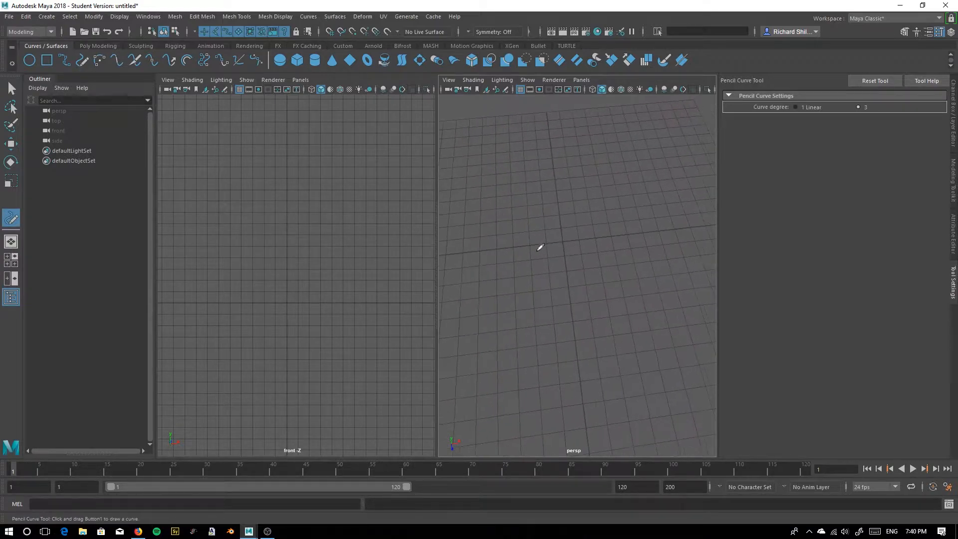
{"action": "left_click_drag", "start_coordinate": [554, 304], "coordinate": [553, 233]}
{"action": "mouse_move", "coordinate": [573, 132]}
{"action": "left_mouse_down"}
{"action": "mouse_move", "coordinate": [514, 207]}
{"action": "mouse_move", "coordinate": [504, 325]}
{"action": "mouse_move", "coordinate": [562, 376]}
{"action": "left_mouse_up"}
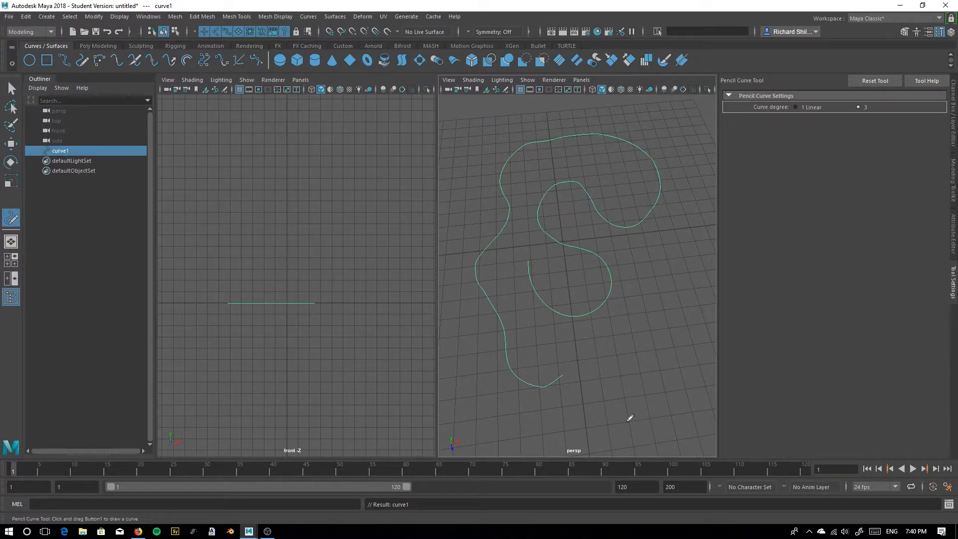
Step: Inspect the pencil curve's control vertices in component mode, and delete the whole curve
{"action": "left_click", "coordinate": [11, 89]}
{"action": "right_click", "coordinate": [545, 233]}
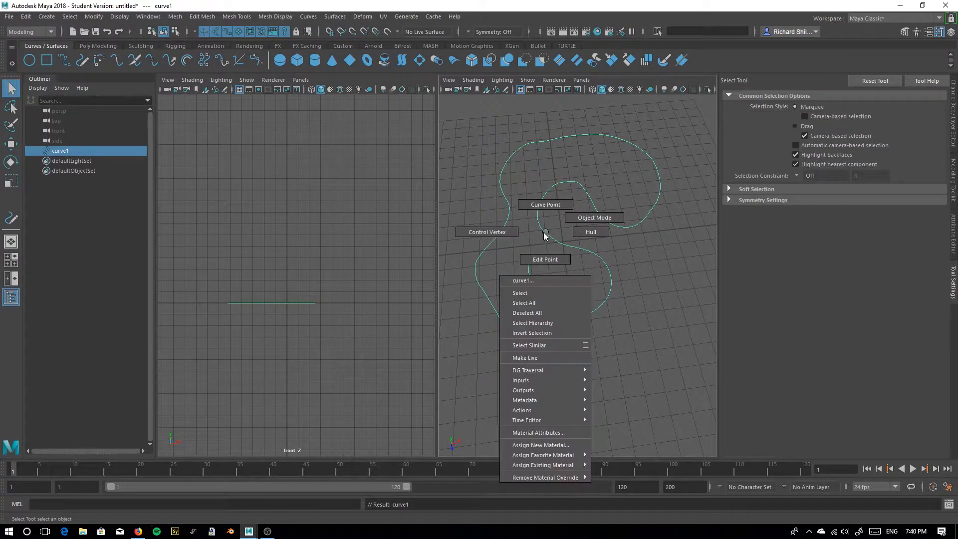
{"action": "right_click_drag", "start_coordinate": [546, 233], "coordinate": [508, 240]}
{"action": "right_click_drag", "start_coordinate": [572, 262], "coordinate": [641, 247]}
{"action": "left_click_drag", "start_coordinate": [516, 218], "coordinate": [533, 231]}
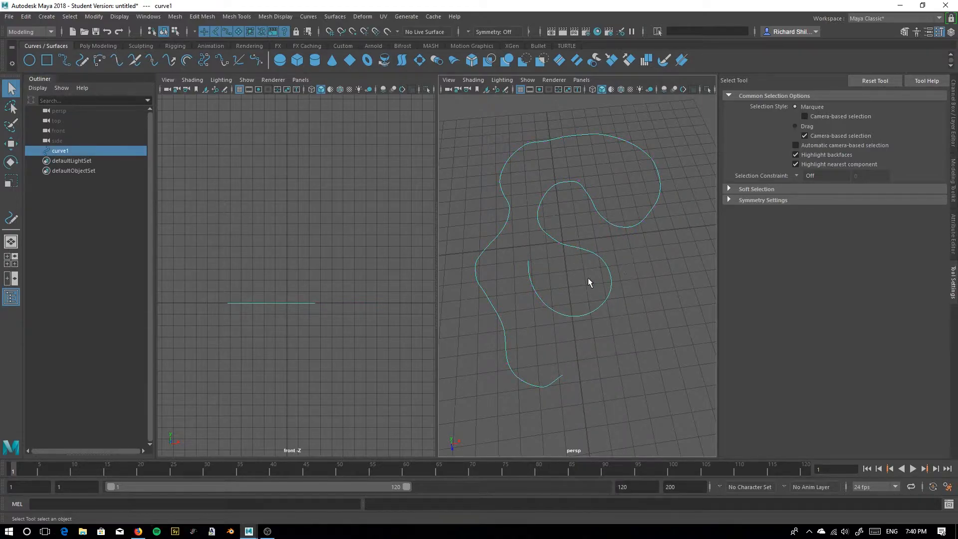
{"action": "key", "text": "Delete"}
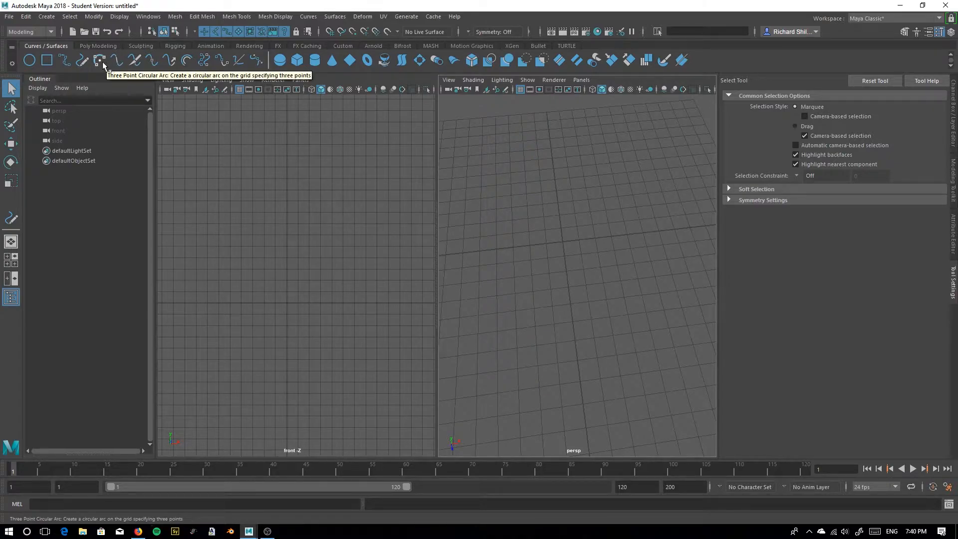
Step: Draw a goblet's base and stem half-profile in the front view with a grid-snapped 3 Bezier EP curve starting at the origin
{"action": "left_click", "coordinate": [65, 61]}
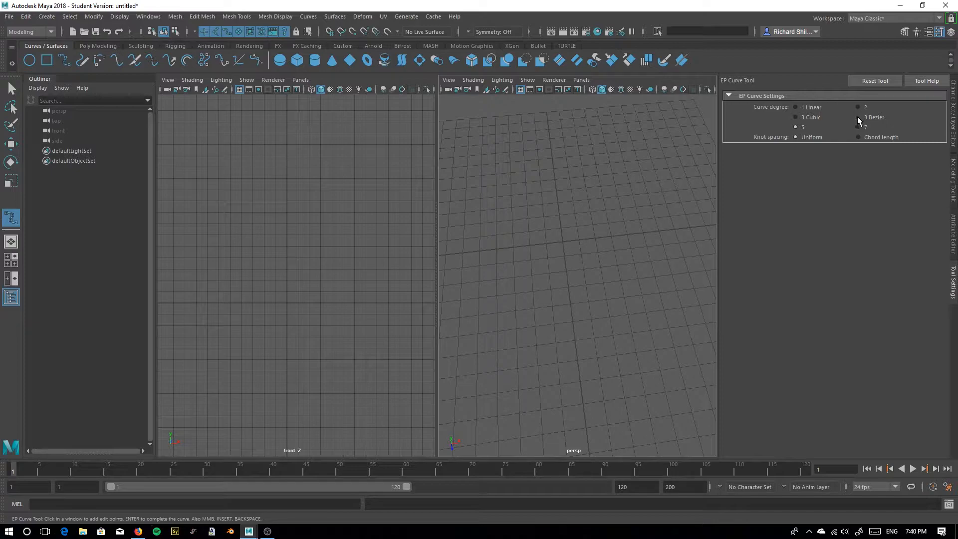
{"action": "scroll", "coordinate": [312, 315], "scroll_direction": "up", "scroll_amount": 2}
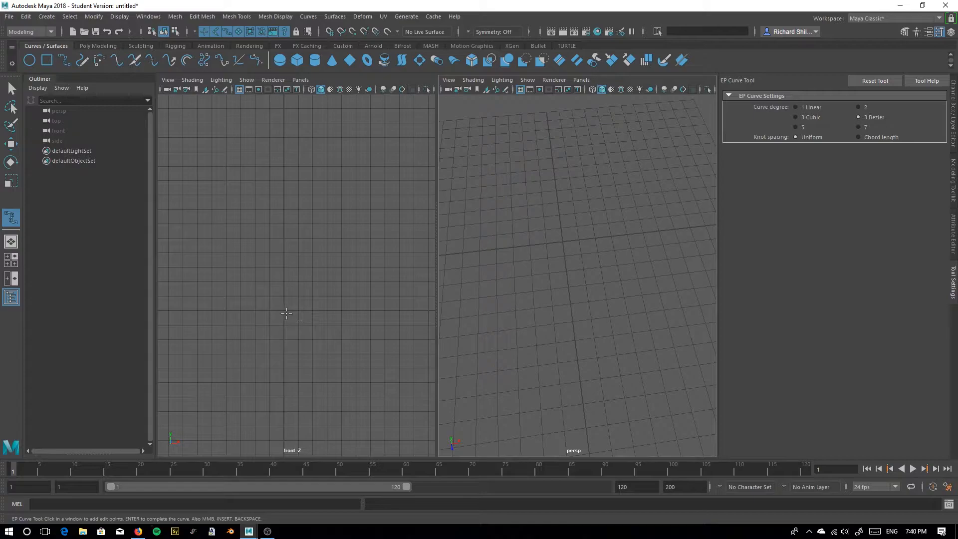
{"action": "key", "text": "x"}
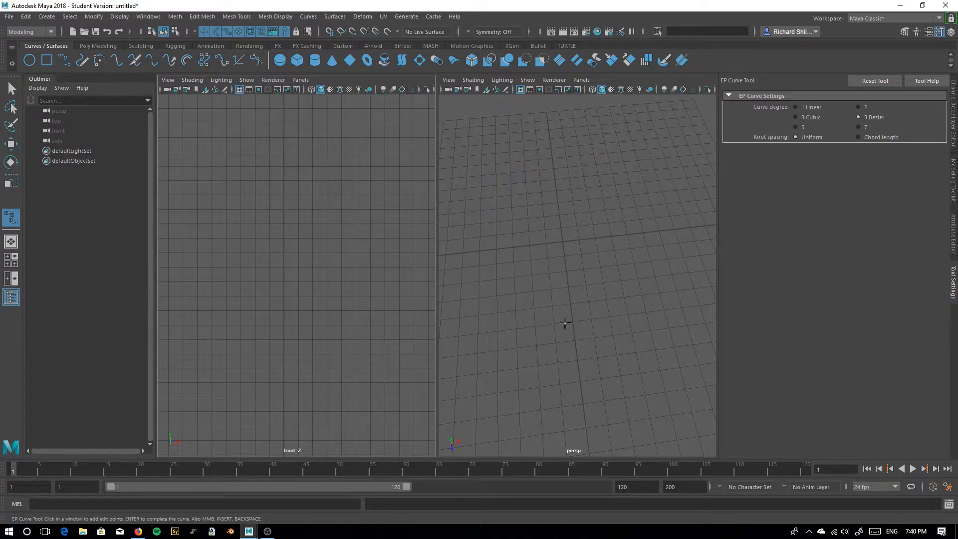
{"action": "key", "text": "x"}
{"action": "left_click", "coordinate": [284, 310]}
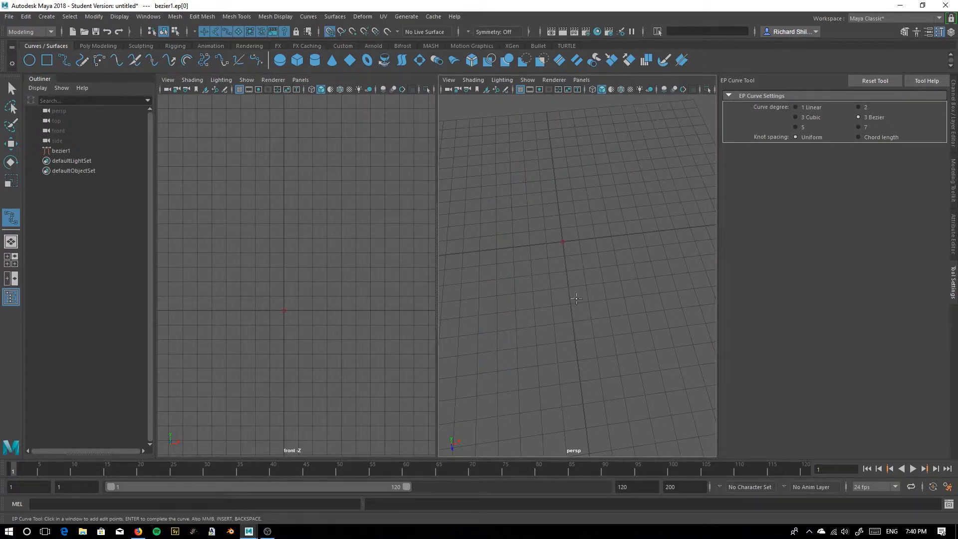
{"action": "left_click", "coordinate": [359, 309]}
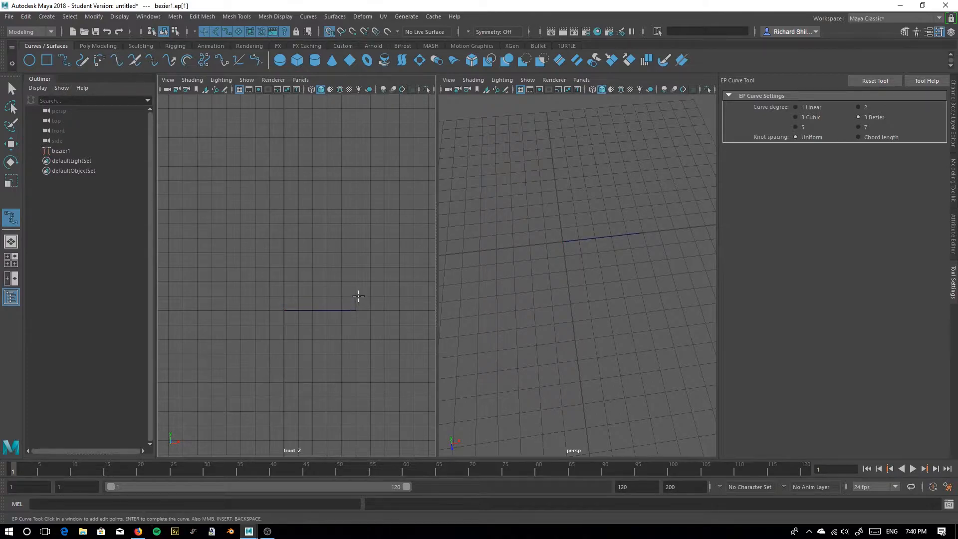
{"action": "left_click", "coordinate": [357, 296]}
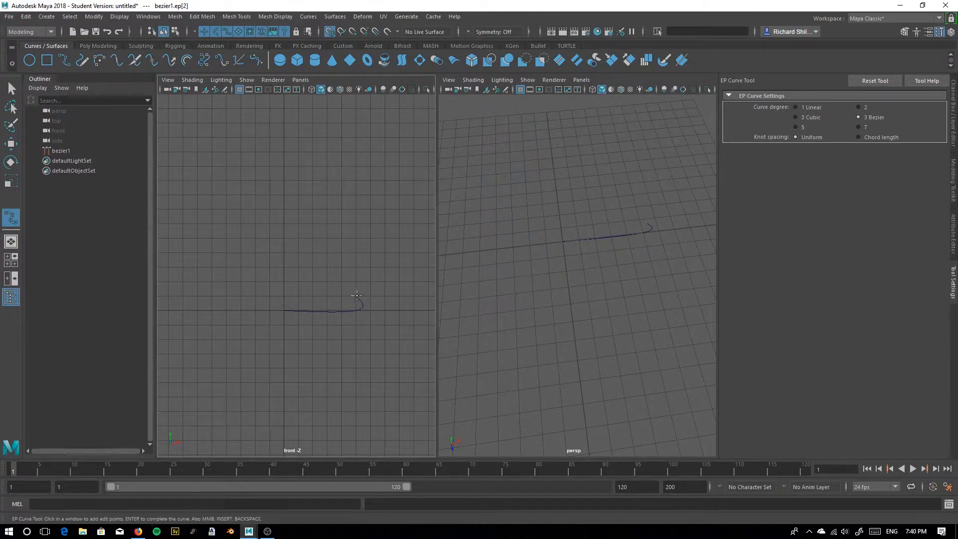
{"action": "left_click", "coordinate": [312, 295]}
{"action": "left_click", "coordinate": [299, 283]}
{"action": "left_click", "coordinate": [299, 183]}
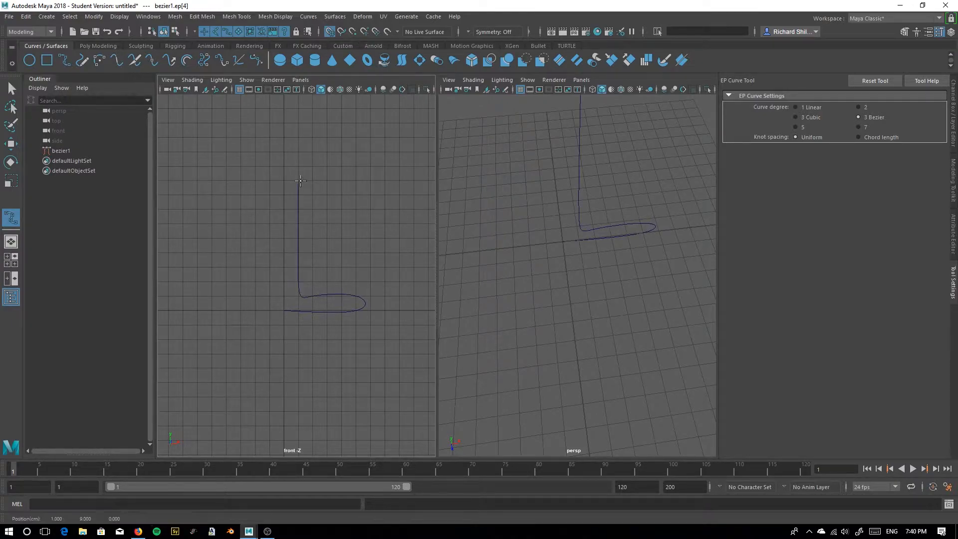
Step: Extend the Bezier profile from the stem's top outward and up along the outer side of the goblet's bowl
{"action": "scroll", "coordinate": [320, 183], "scroll_direction": "down", "scroll_amount": 2}
{"action": "middle_click_drag", "start_coordinate": [320, 206], "coordinate": [324, 253], "text": "alt"}
{"action": "scroll", "coordinate": [325, 252], "scroll_direction": "up", "scroll_amount": 2}
{"action": "key", "text": "x"}
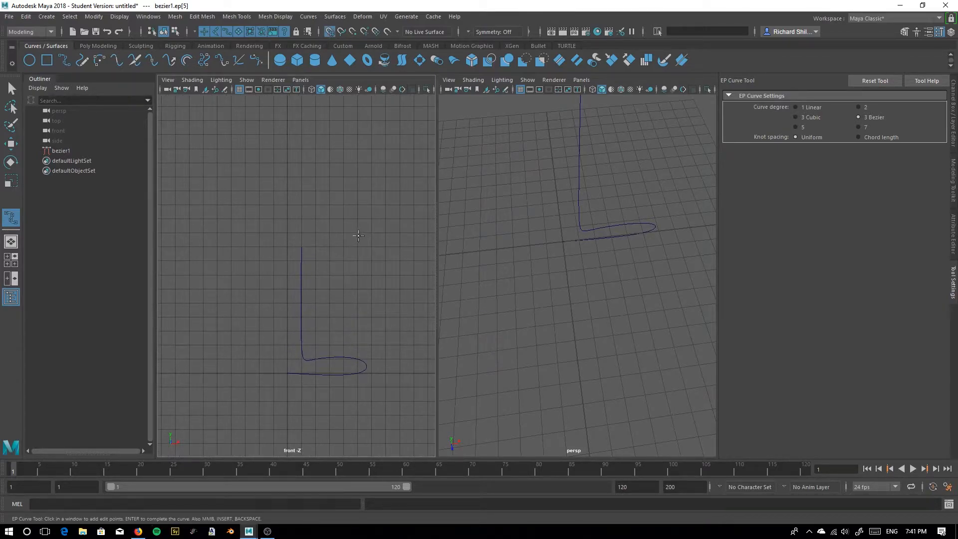
{"action": "left_click", "coordinate": [328, 244]}
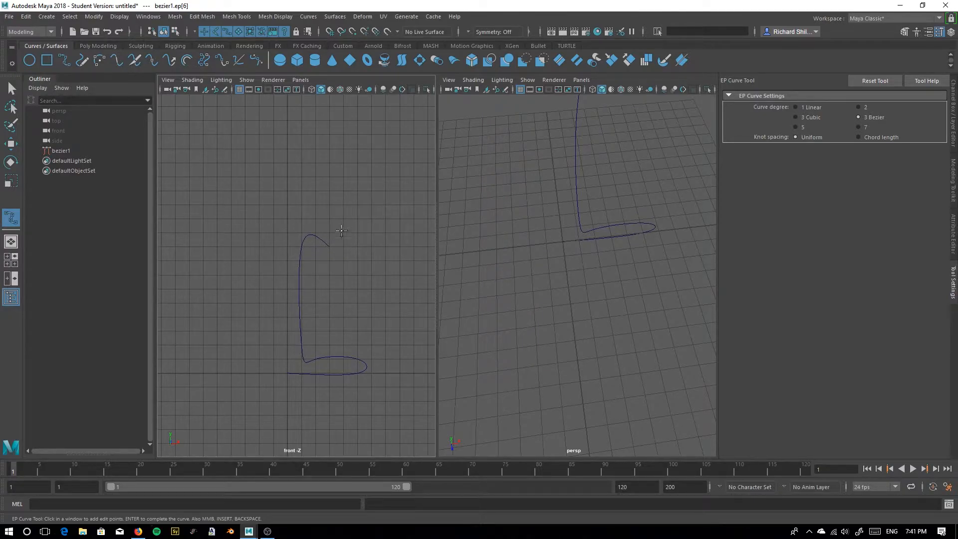
{"action": "key", "text": "x"}
{"action": "left_click", "coordinate": [361, 191]}
{"action": "left_click", "coordinate": [359, 135]}
Step: Round the bowl's rim, continue down its inner wall to the centre line at height 11, and finish the curve
{"action": "left_click", "coordinate": [356, 122]}
{"action": "left_click", "coordinate": [345, 120]}
{"action": "left_click", "coordinate": [344, 160]}
{"action": "left_click", "coordinate": [343, 204]}
{"action": "left_click", "coordinate": [330, 219]}
{"action": "left_click", "coordinate": [288, 219]}
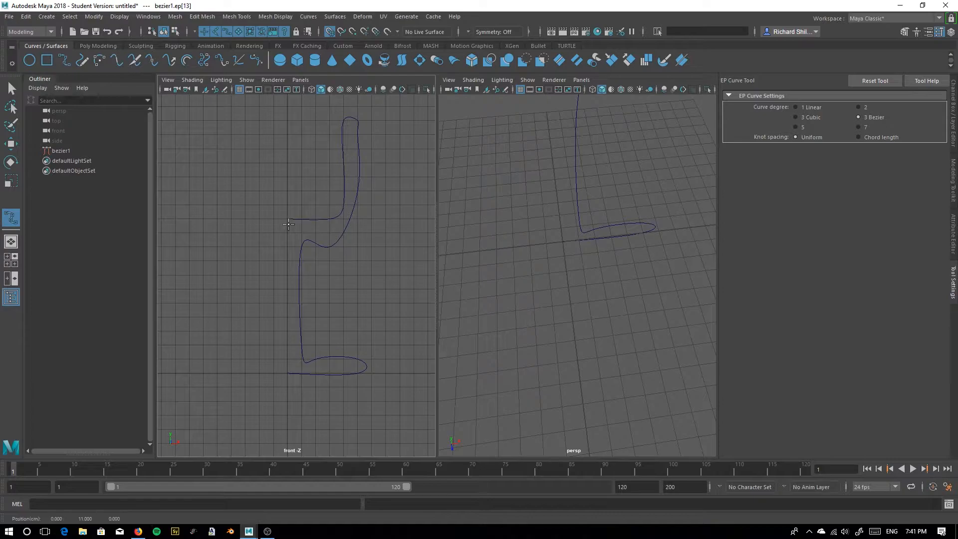
{"action": "left_click", "coordinate": [11, 89]}
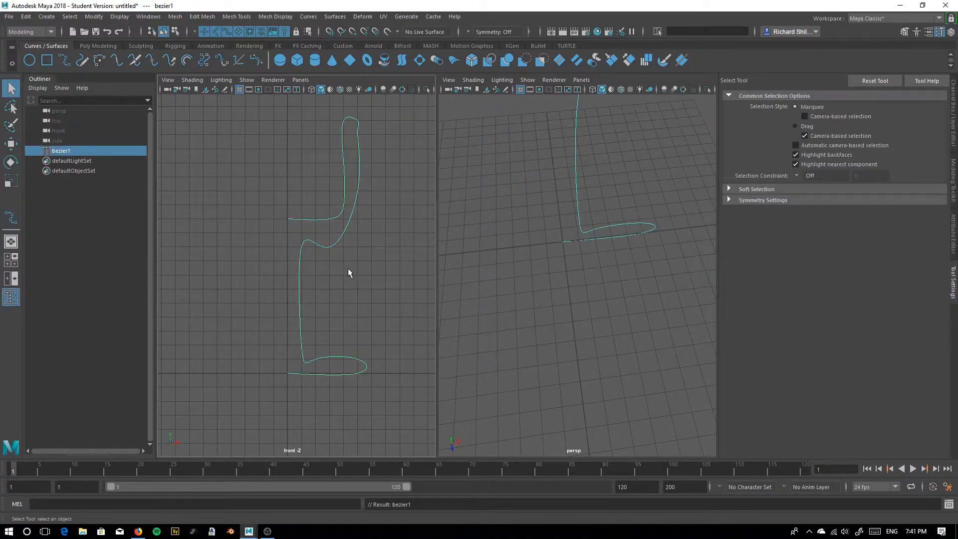
Step: Display the goblet profile's control vertices and move those at the stem's top to form a sharp corner under the bowl
{"action": "right_click", "coordinate": [321, 245]}
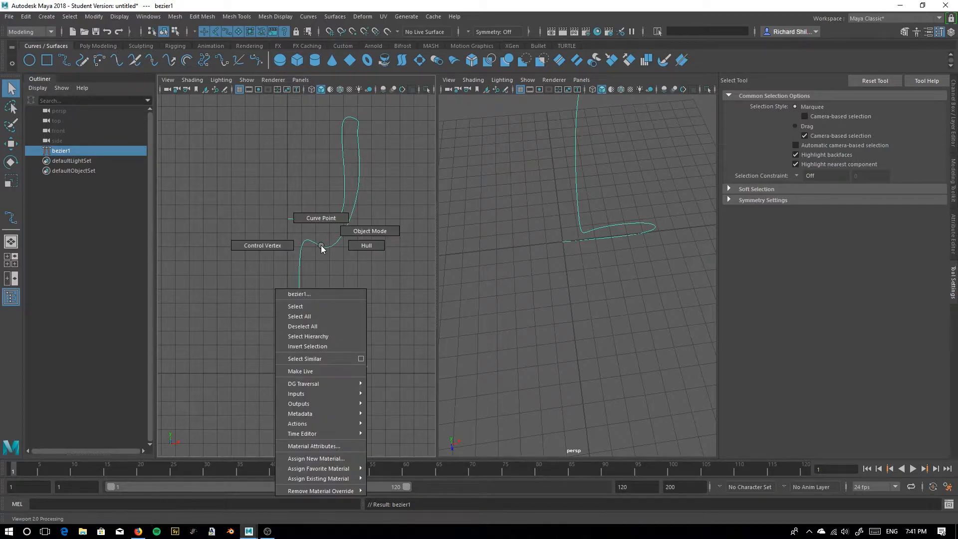
{"action": "right_click_drag", "start_coordinate": [321, 249], "coordinate": [313, 218]}
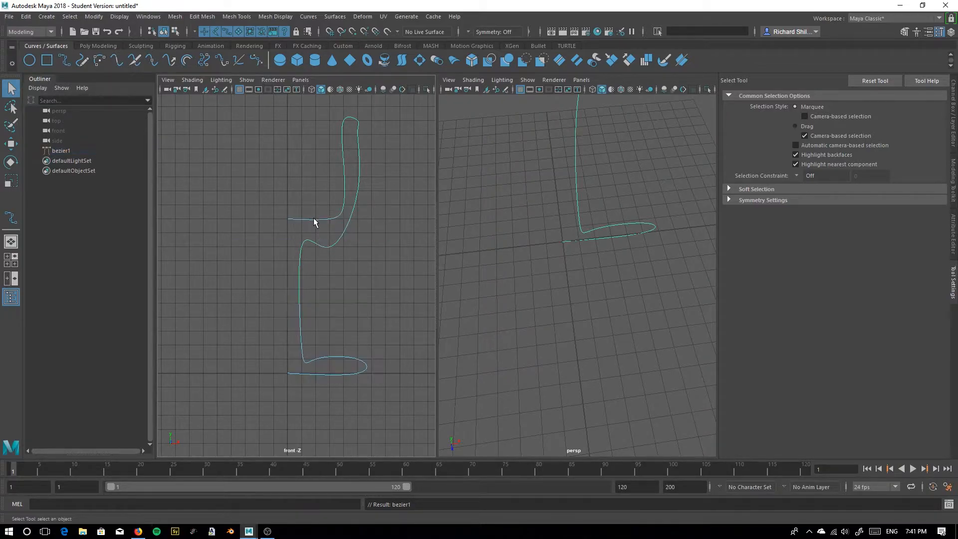
{"action": "right_click", "coordinate": [318, 220]}
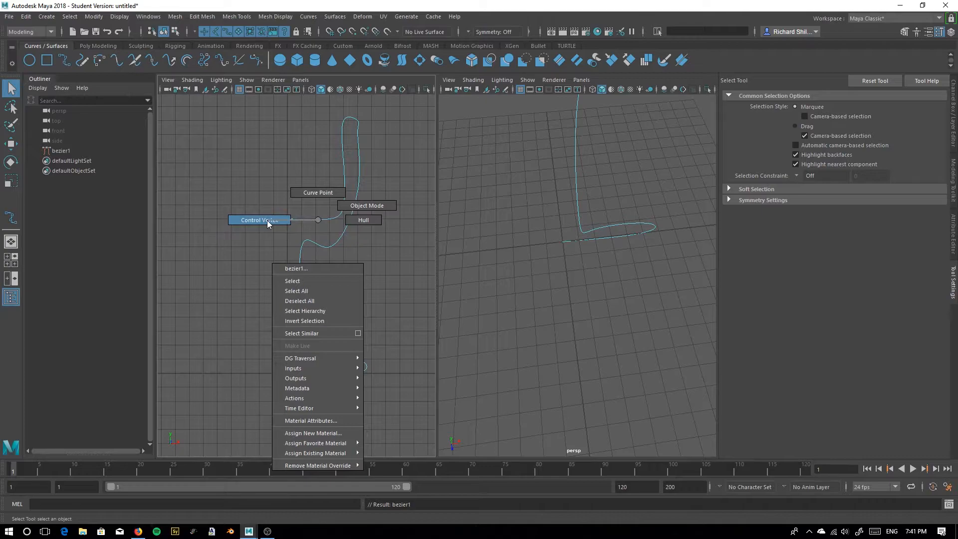
{"action": "left_click", "coordinate": [267, 220]}
{"action": "scroll", "coordinate": [302, 251], "scroll_direction": "up", "scroll_amount": 5}
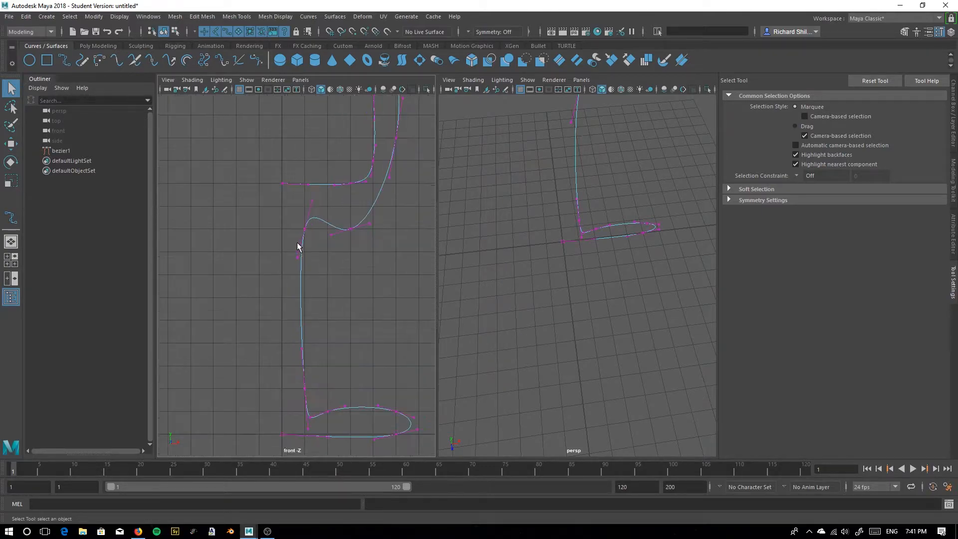
{"action": "mouse_move", "coordinate": [300, 231]}
{"action": "left_mouse_down"}
{"action": "mouse_move", "coordinate": [307, 235]}
{"action": "mouse_move", "coordinate": [313, 205]}
{"action": "mouse_move", "coordinate": [308, 227]}
{"action": "left_mouse_up"}
{"action": "key", "text": "w"}
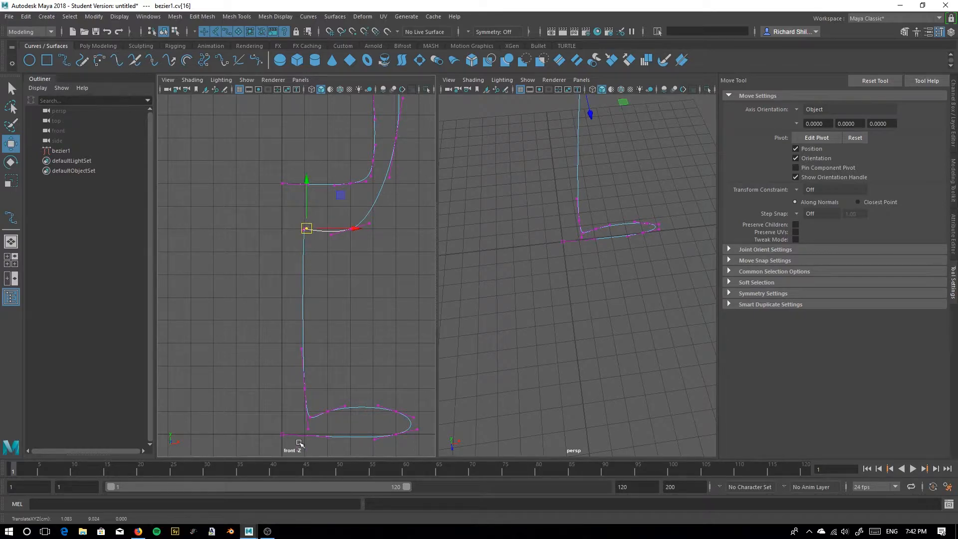
Step: Smooth the junction of stem and base by moving its control vertices and rotating the tangent on the base's upper side
{"action": "left_click", "coordinate": [307, 429]}
{"action": "left_click_drag", "start_coordinate": [309, 430], "coordinate": [340, 423]}
{"action": "left_click", "coordinate": [355, 371]}
{"action": "key", "text": "e"}
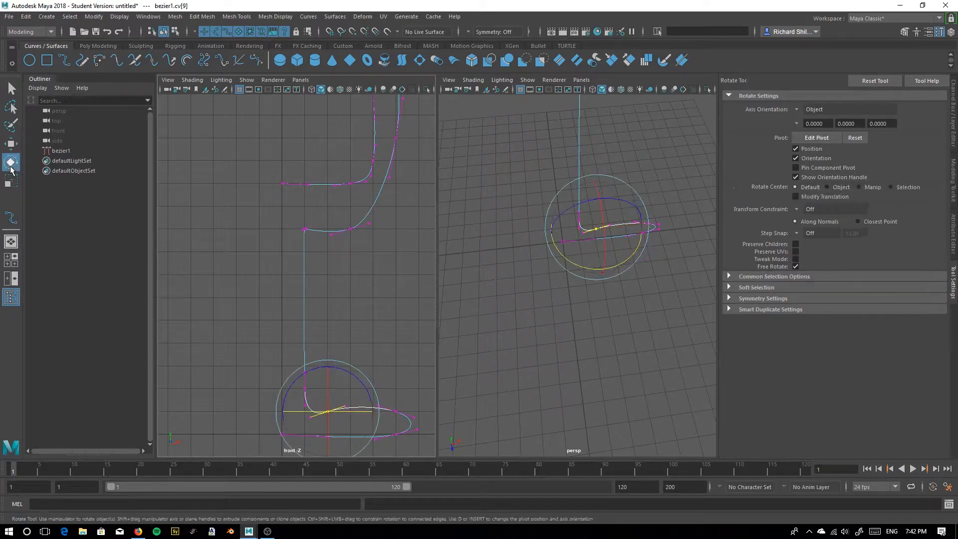
{"action": "left_click_drag", "start_coordinate": [365, 379], "coordinate": [413, 426]}
Step: Shorten the tangent at the upper outer point of the goblet's base and move that point slightly downward
{"action": "left_click", "coordinate": [399, 406]}
{"action": "key", "text": "w"}
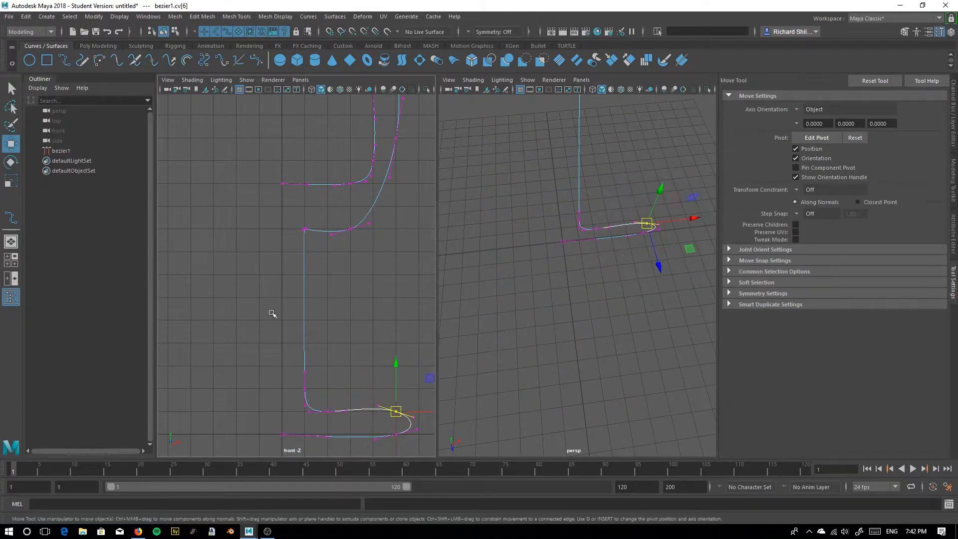
{"action": "key", "text": "r"}
{"action": "left_click_drag", "start_coordinate": [414, 412], "coordinate": [399, 414]}
{"action": "key", "text": "w"}
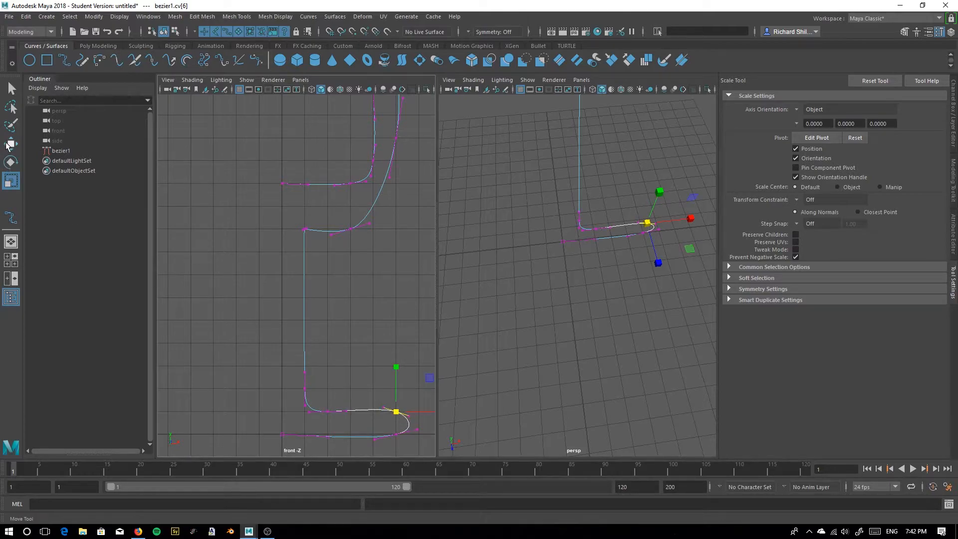
{"action": "middle_click_drag", "start_coordinate": [393, 364], "coordinate": [373, 303], "text": "alt"}
{"action": "left_click_drag", "start_coordinate": [374, 304], "coordinate": [379, 313]}
Step: Flatten the underside of the base by scaling its control vertices vertically onto one level
{"action": "left_click_drag", "start_coordinate": [224, 366], "coordinate": [422, 434]}
{"action": "left_click", "coordinate": [11, 180]}
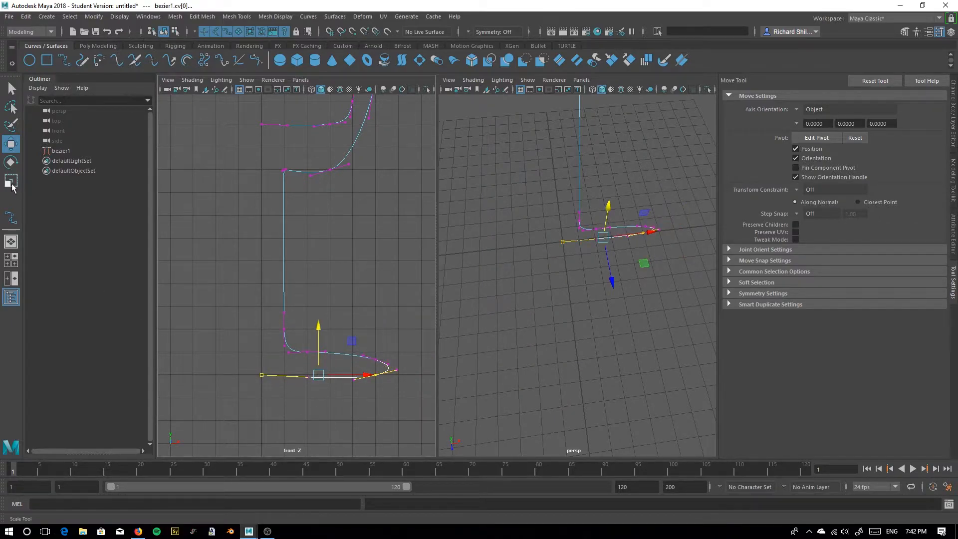
{"action": "left_click_drag", "start_coordinate": [319, 338], "coordinate": [324, 375]}
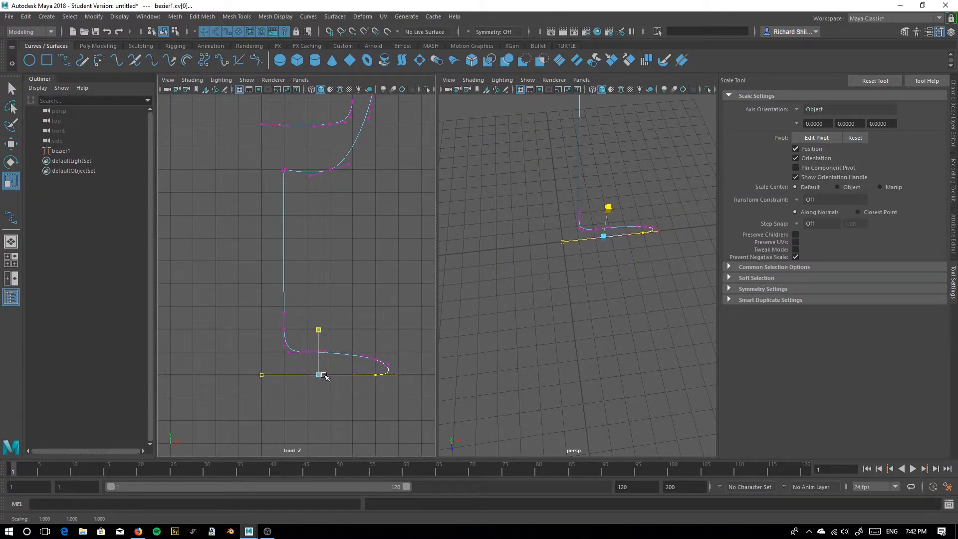
{"action": "left_click", "coordinate": [366, 446]}
Step: Move the anchor point on the bowl's underside upward and rotate its tangent to follow the bowl's slope
{"action": "middle_click_drag", "start_coordinate": [359, 222], "coordinate": [355, 334], "text": "alt"}
{"action": "left_click_drag", "start_coordinate": [306, 275], "coordinate": [349, 286]}
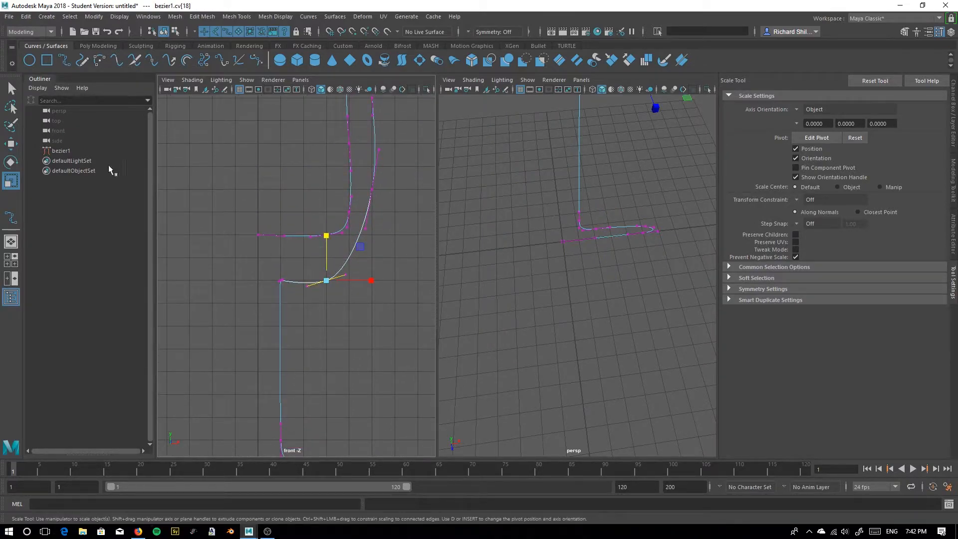
{"action": "left_click_drag", "start_coordinate": [244, 270], "coordinate": [346, 299]}
{"action": "left_click_drag", "start_coordinate": [303, 237], "coordinate": [344, 304]}
{"action": "left_click", "coordinate": [348, 320]}
{"action": "key", "text": "w"}
{"action": "left_click_drag", "start_coordinate": [334, 237], "coordinate": [333, 221]}
{"action": "left_click", "coordinate": [11, 164]}
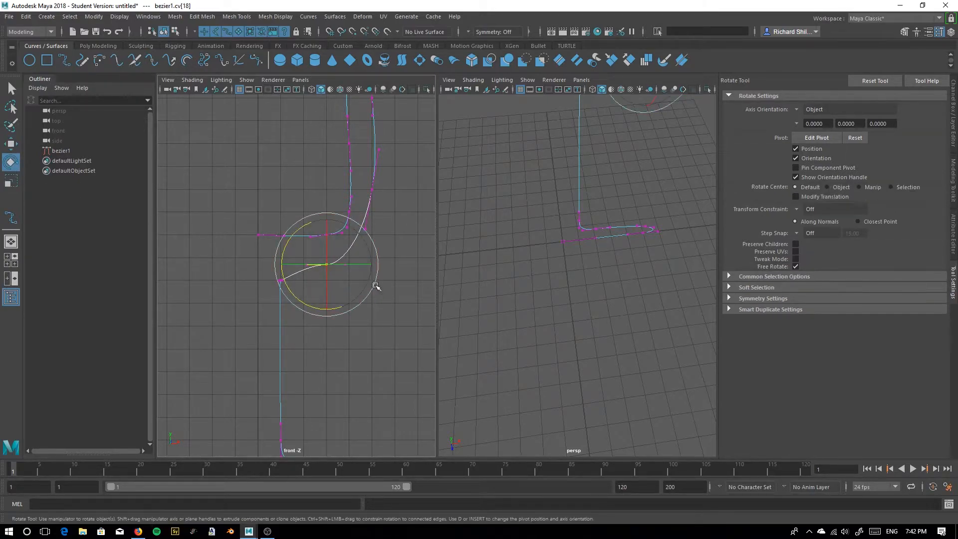
{"action": "left_click_drag", "start_coordinate": [310, 305], "coordinate": [334, 318]}
Step: Rotate the tangent at the lower end of the bowl's outer wall to vertical
{"action": "middle_click_drag", "start_coordinate": [397, 211], "coordinate": [371, 256], "text": "alt"}
{"action": "left_click", "coordinate": [385, 251]}
{"action": "left_click_drag", "start_coordinate": [339, 237], "coordinate": [353, 261]}
{"action": "left_click_drag", "start_coordinate": [340, 298], "coordinate": [348, 303]}
{"action": "left_click", "coordinate": [374, 151]}
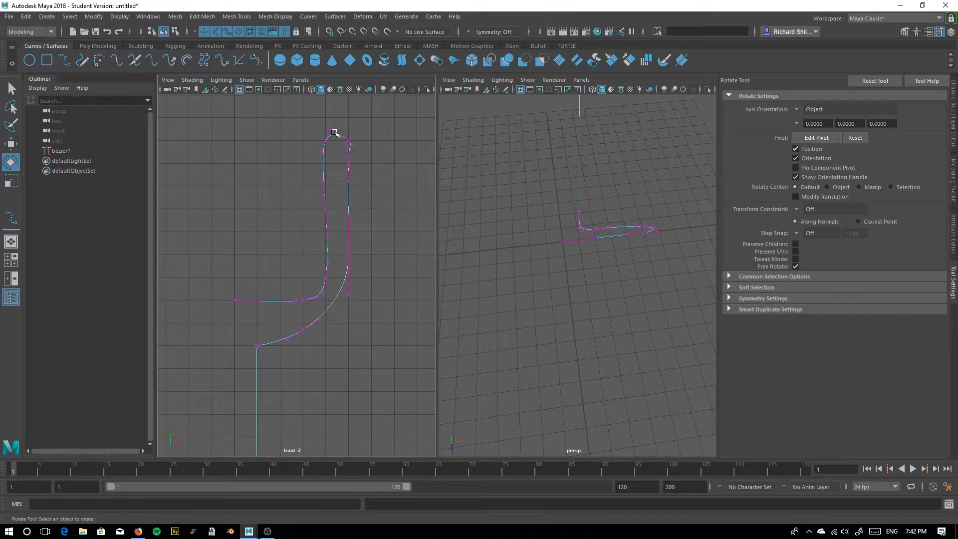
Step: Lower the inner bowl's centre end point and floor anchor, and rotate the floor tangent parallel to the outer curve
{"action": "mouse_move", "coordinate": [222, 280]}
{"action": "left_mouse_down"}
{"action": "mouse_move", "coordinate": [265, 310]}
{"action": "mouse_move", "coordinate": [250, 308]}
{"action": "left_mouse_up"}
{"action": "key", "text": "w"}
{"action": "left_click_drag", "start_coordinate": [237, 247], "coordinate": [237, 278]}
{"action": "left_click", "coordinate": [303, 298]}
{"action": "left_click_drag", "start_coordinate": [302, 298], "coordinate": [294, 314]}
{"action": "key", "text": "e"}
{"action": "left_click_drag", "start_coordinate": [332, 288], "coordinate": [325, 260]}
Step: Straighten the bowl's inner wall by rotating its middle tangent and scaling the wall's control vertices into a vertical line
{"action": "left_click", "coordinate": [372, 260]}
{"action": "left_click_drag", "start_coordinate": [314, 195], "coordinate": [352, 238]}
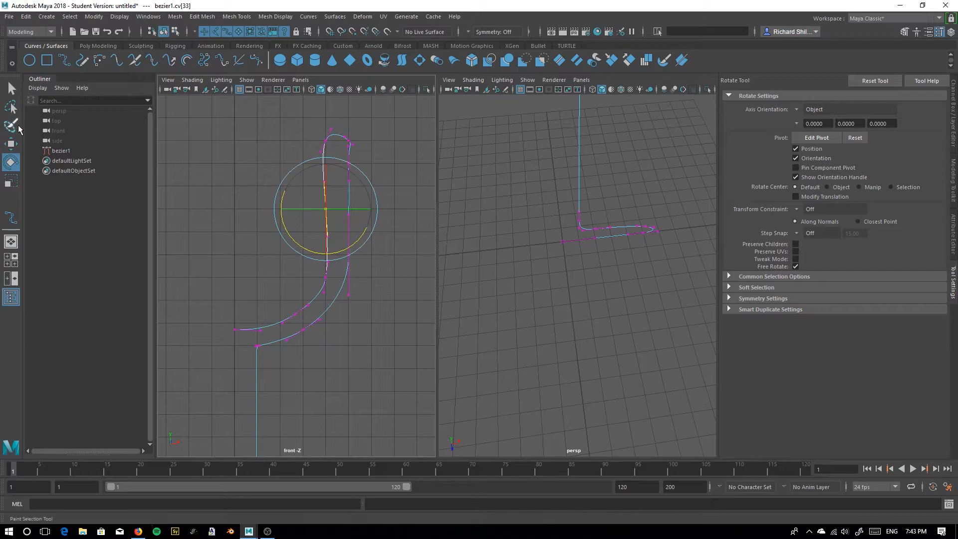
{"action": "left_click", "coordinate": [12, 167]}
{"action": "left_click_drag", "start_coordinate": [367, 233], "coordinate": [366, 235]}
{"action": "left_click", "coordinate": [280, 171]}
{"action": "left_click_drag", "start_coordinate": [311, 171], "coordinate": [331, 284]}
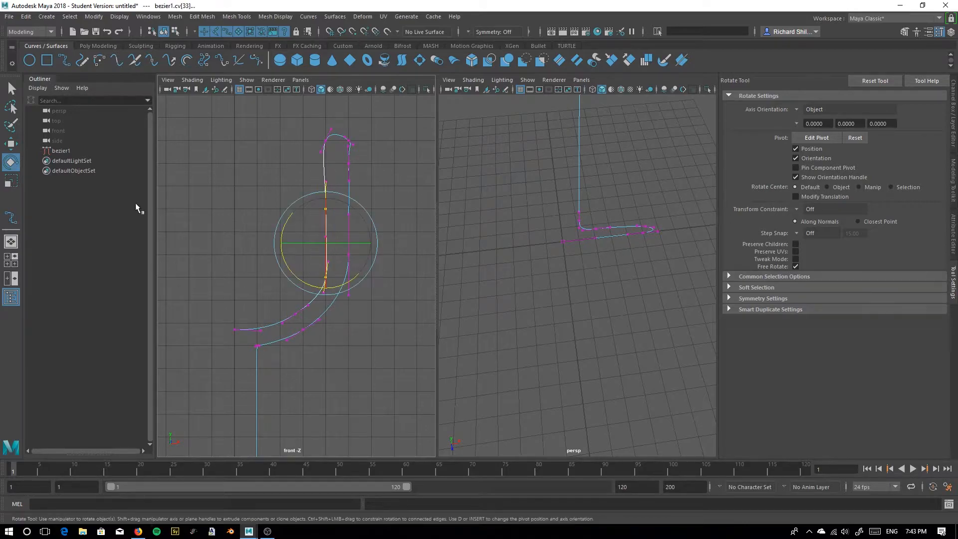
{"action": "key", "text": "r"}
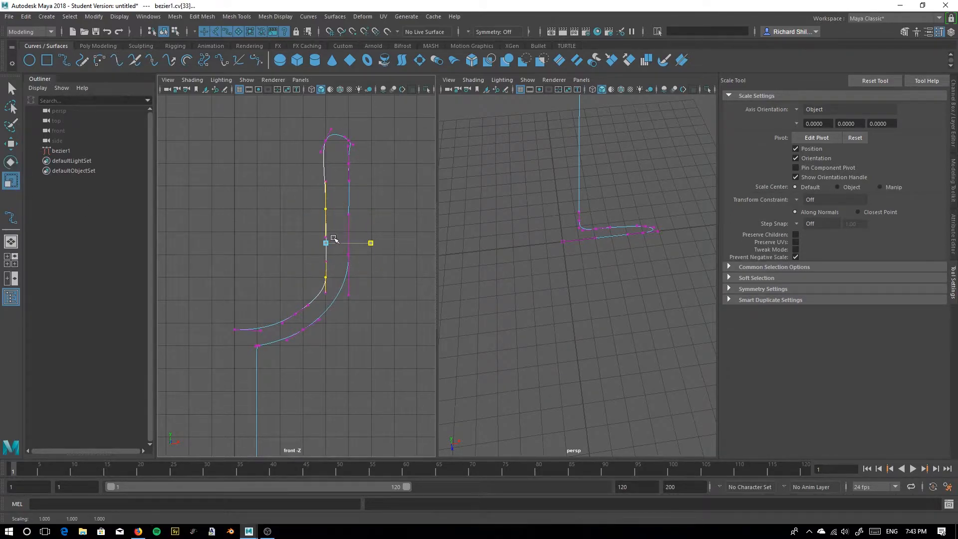
Step: Align the control vertices at the rim's inner side vertically and move the rim's outer point inward
{"action": "left_click_drag", "start_coordinate": [304, 127], "coordinate": [341, 139]}
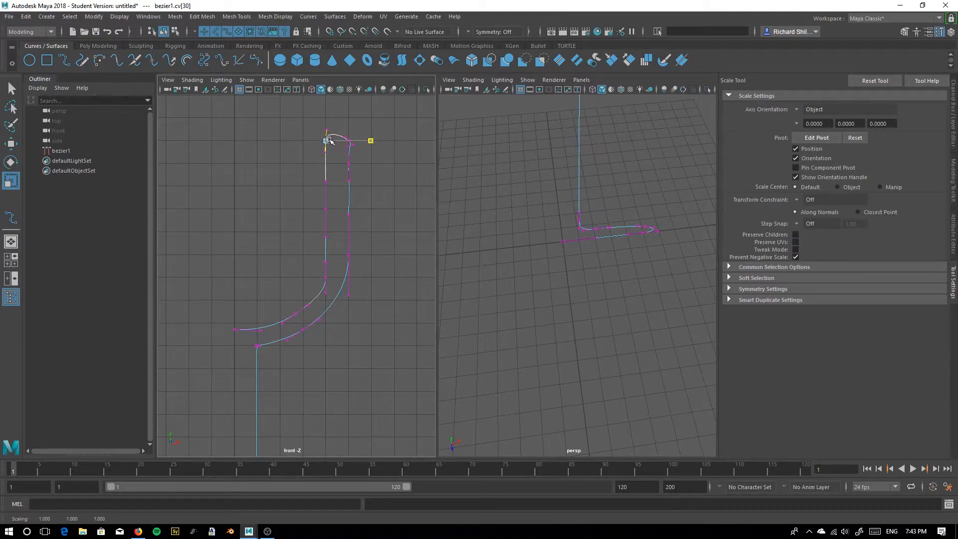
{"action": "left_click", "coordinate": [417, 181]}
{"action": "left_click_drag", "start_coordinate": [355, 128], "coordinate": [346, 147]}
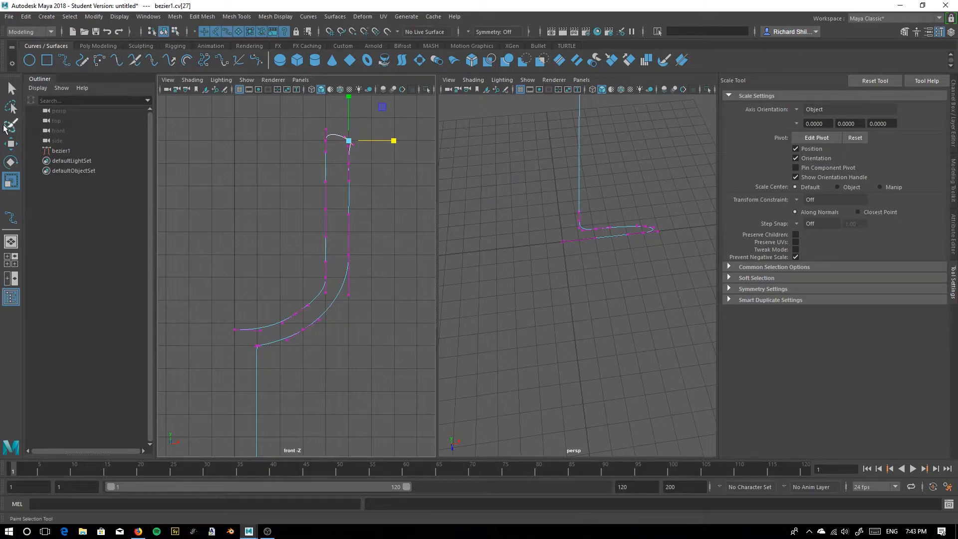
{"action": "key", "text": "w"}
{"action": "left_click_drag", "start_coordinate": [352, 143], "coordinate": [394, 164]}
Step: Adjust the lower outer wall's control vertices and raise the anchor at the bottom of the inner wall
{"action": "left_click_drag", "start_coordinate": [328, 239], "coordinate": [396, 259]}
{"action": "left_click", "coordinate": [369, 301]}
{"action": "left_click_drag", "start_coordinate": [307, 267], "coordinate": [331, 283]}
{"action": "left_click_drag", "start_coordinate": [325, 234], "coordinate": [325, 219]}
Step: Return the goblet profile to object mode and select the whole curve
{"action": "left_click_drag", "start_coordinate": [534, 248], "coordinate": [543, 267], "text": "alt"}
{"action": "left_click_drag", "start_coordinate": [520, 363], "coordinate": [605, 289], "text": "alt"}
{"action": "left_click", "coordinate": [11, 88]}
{"action": "left_click", "coordinate": [584, 294]}
{"action": "right_click_drag", "start_coordinate": [590, 251], "coordinate": [634, 235]}
{"action": "left_click_drag", "start_coordinate": [554, 201], "coordinate": [595, 240]}
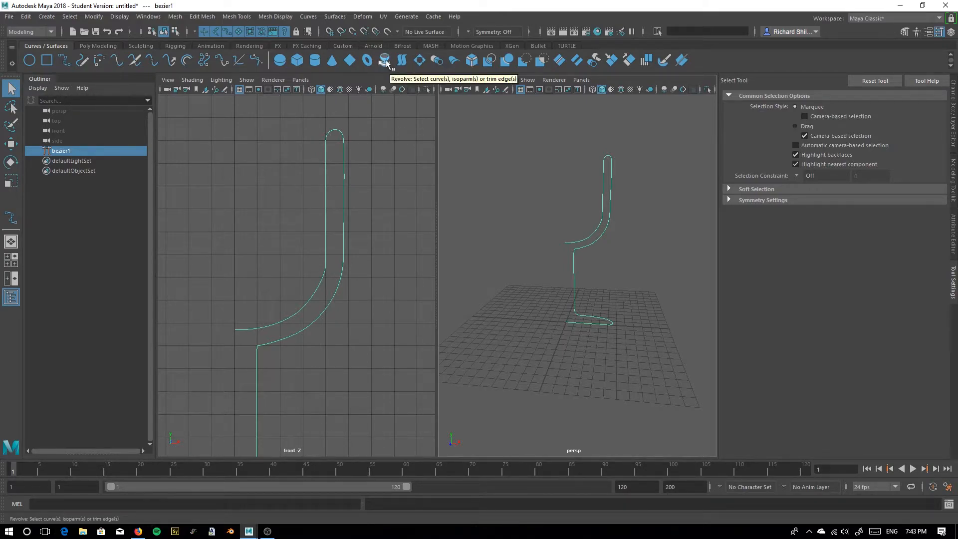
Step: Revolve the profile curve 360 degrees about the Y axis as a cubic NURBS surface with 8 segments and object pivot
{"action": "left_click", "coordinate": [334, 17]}
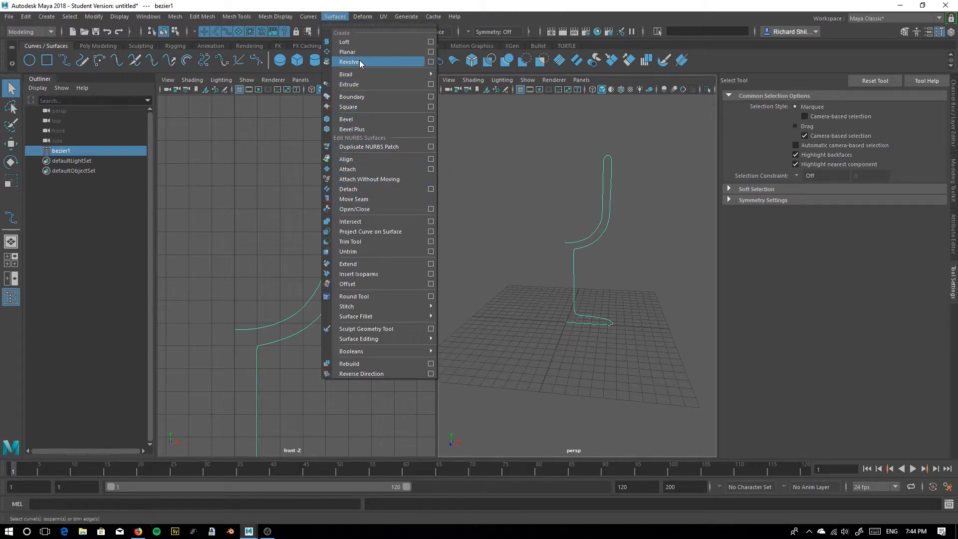
{"action": "left_click", "coordinate": [431, 62]}
{"action": "left_click_drag", "start_coordinate": [665, 154], "coordinate": [199, 187]}
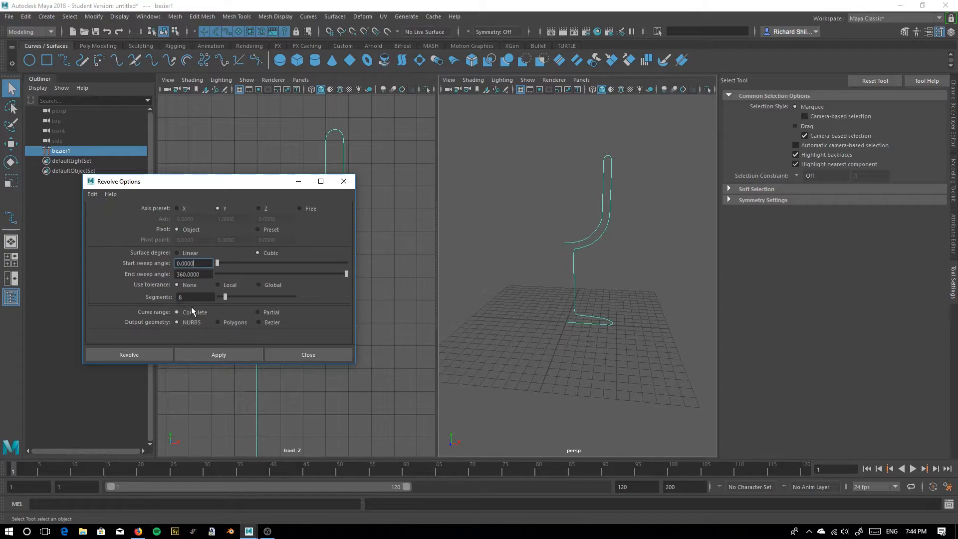
{"action": "left_click", "coordinate": [562, 211], "text": "alt"}
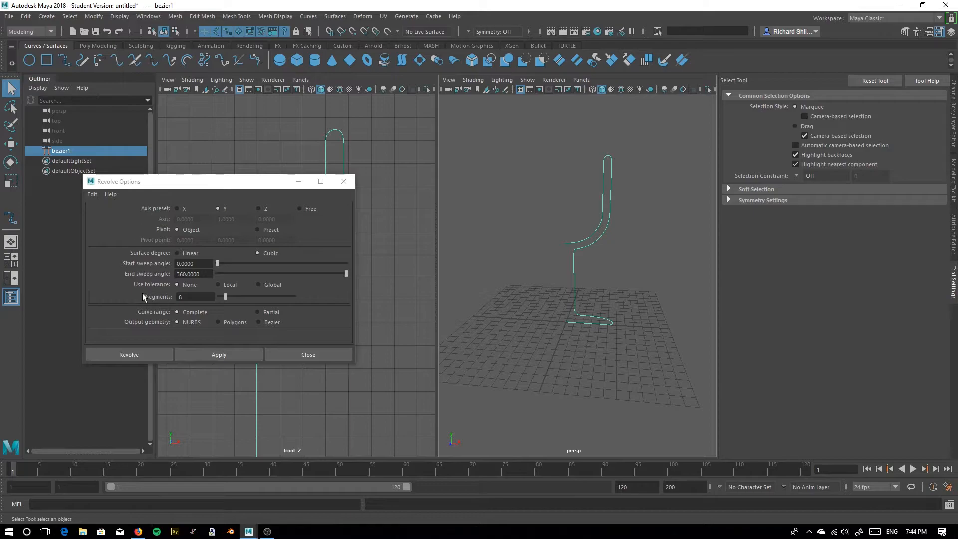
{"action": "left_click", "coordinate": [10, 144]}
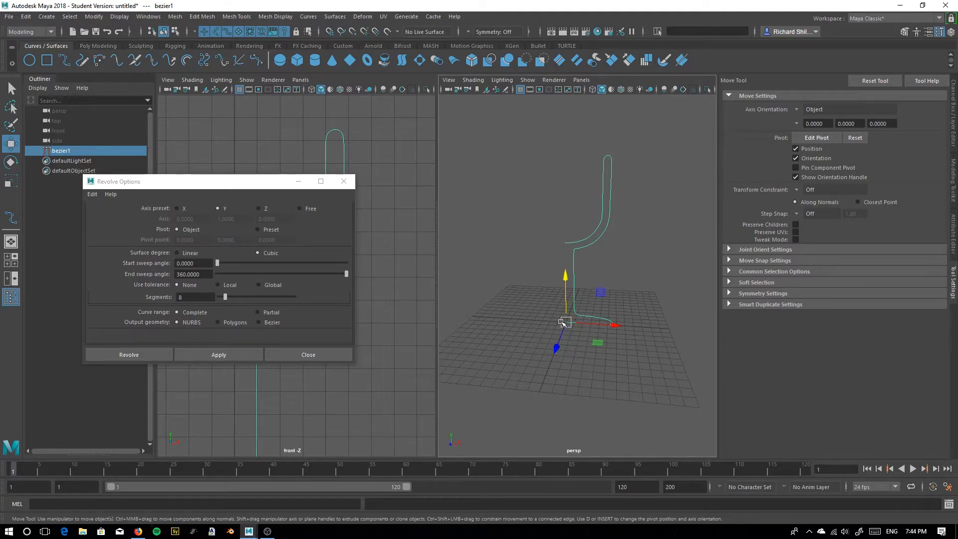
{"action": "left_click", "coordinate": [636, 275]}
{"action": "left_click_drag", "start_coordinate": [556, 225], "coordinate": [579, 244]}
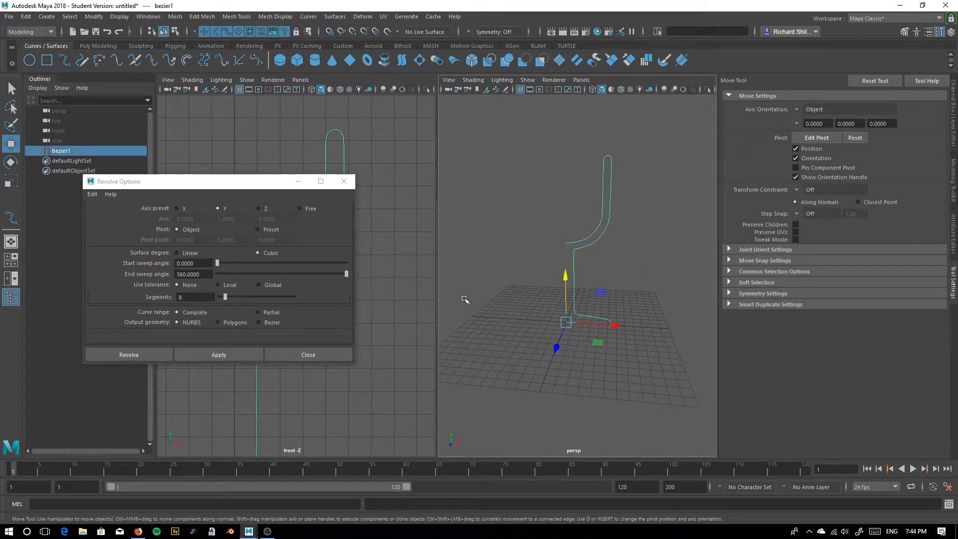
{"action": "left_click", "coordinate": [214, 355]}
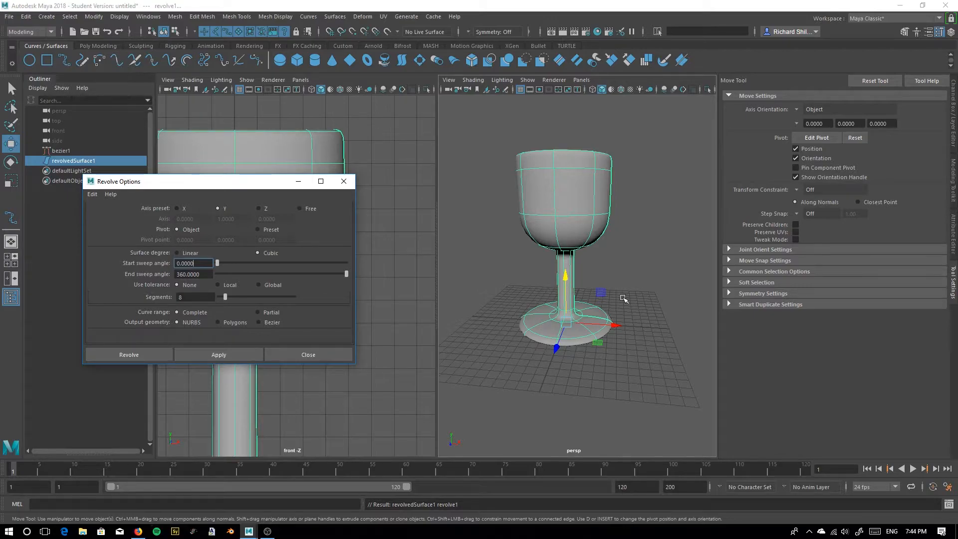
Step: Examine the revolved goblet from several angles with nothing selected
{"action": "left_click_drag", "start_coordinate": [619, 284], "coordinate": [661, 267], "text": "alt"}
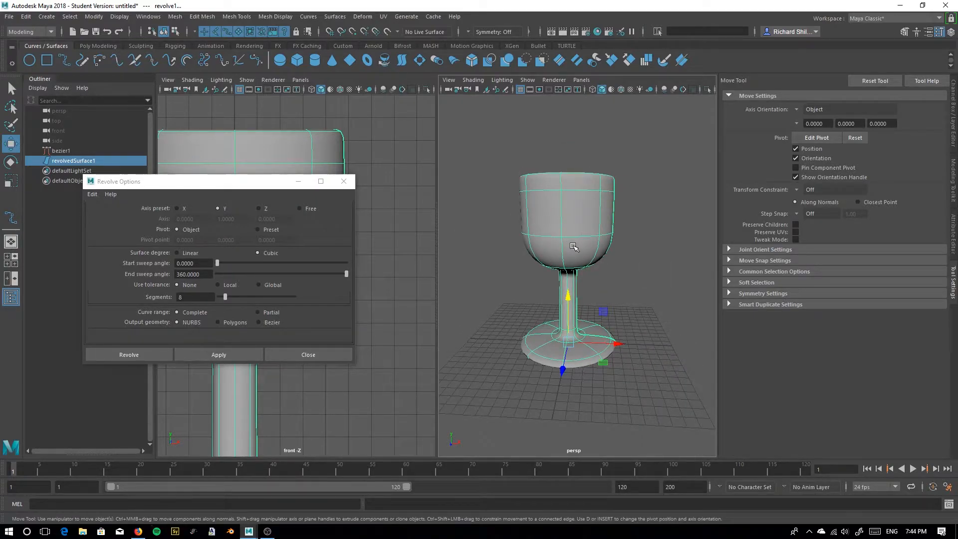
{"action": "left_click_drag", "start_coordinate": [607, 269], "coordinate": [579, 397], "text": "alt"}
{"action": "left_click", "coordinate": [554, 390]}
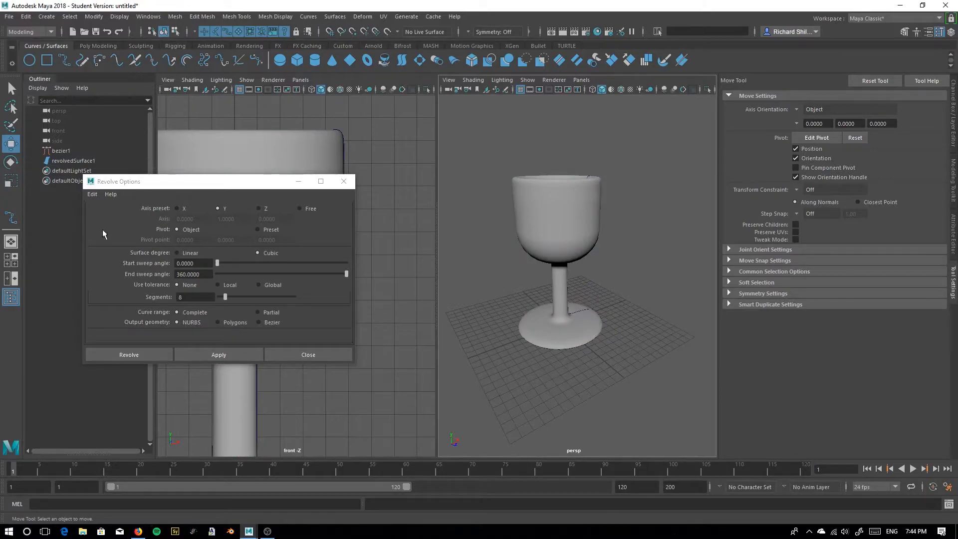
Step: Select the original profile curve, nudge it along the Z axis, and undo the move
{"action": "left_click_drag", "start_coordinate": [136, 182], "coordinate": [170, 178]}
{"action": "left_click", "coordinate": [85, 160]}
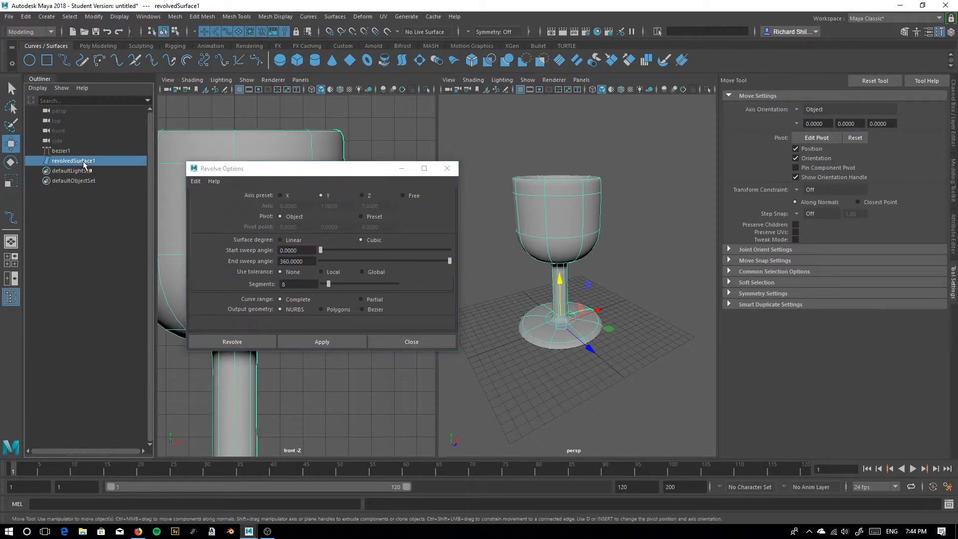
{"action": "left_click", "coordinate": [66, 151]}
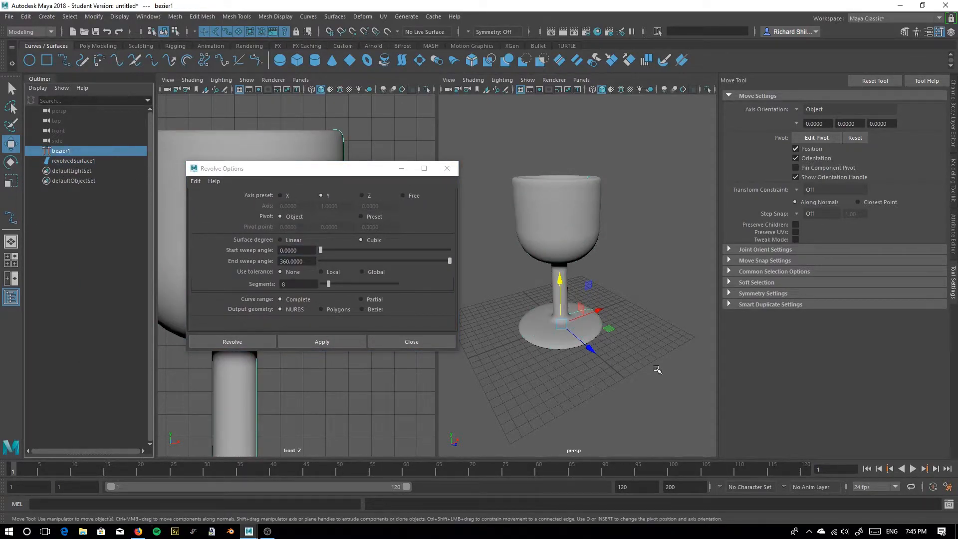
{"action": "mouse_move", "coordinate": [601, 349]}
{"action": "left_mouse_down"}
{"action": "mouse_move", "coordinate": [625, 379]}
{"action": "mouse_move", "coordinate": [594, 343]}
{"action": "mouse_move", "coordinate": [608, 344]}
{"action": "mouse_move", "coordinate": [613, 368]}
{"action": "mouse_move", "coordinate": [590, 349]}
{"action": "left_mouse_up"}
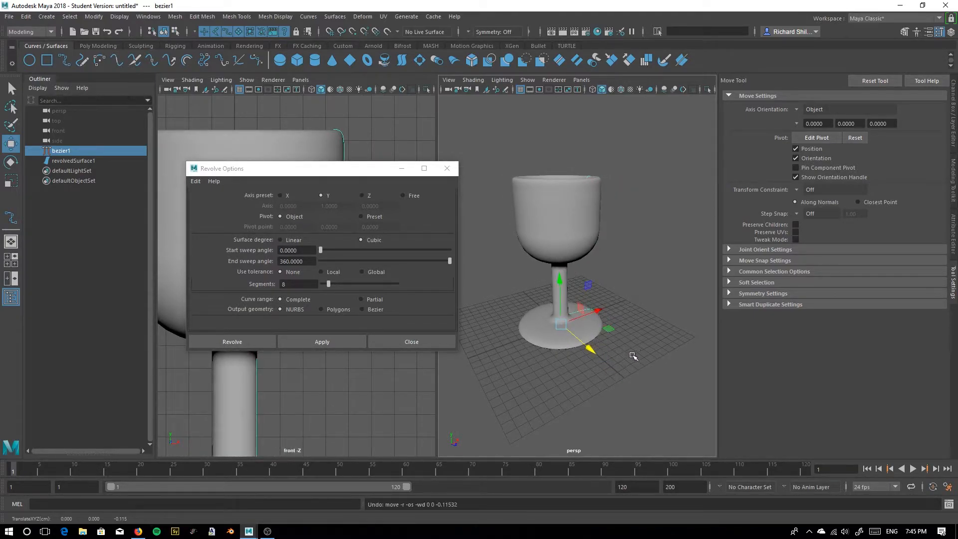
Step: Display the revolve1 input settings of the goblet surface
{"action": "left_click", "coordinate": [65, 161]}
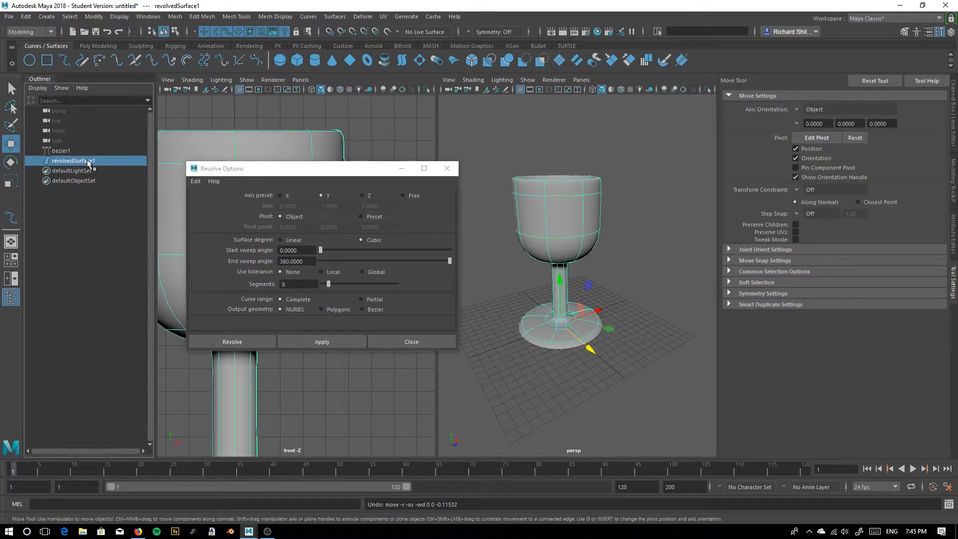
{"action": "left_click", "coordinate": [954, 132]}
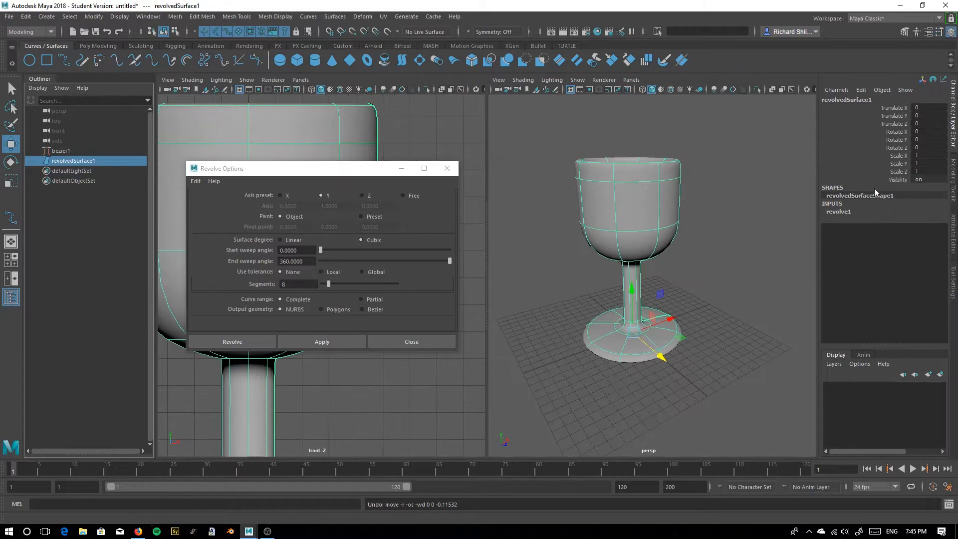
{"action": "left_click", "coordinate": [839, 213]}
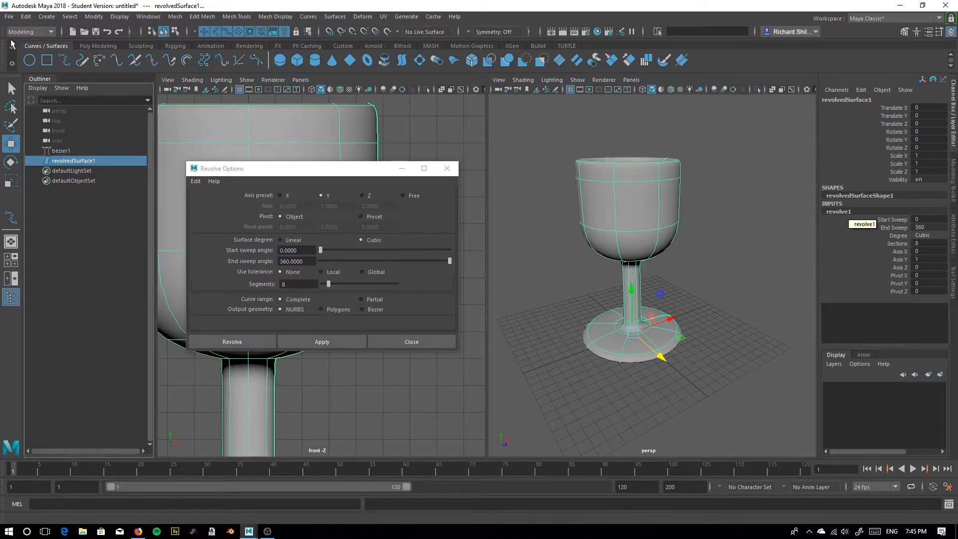
Step: Delete the goblet surface's construction history
{"action": "left_click", "coordinate": [26, 16]}
{"action": "mouse_move", "coordinate": [51, 134]}
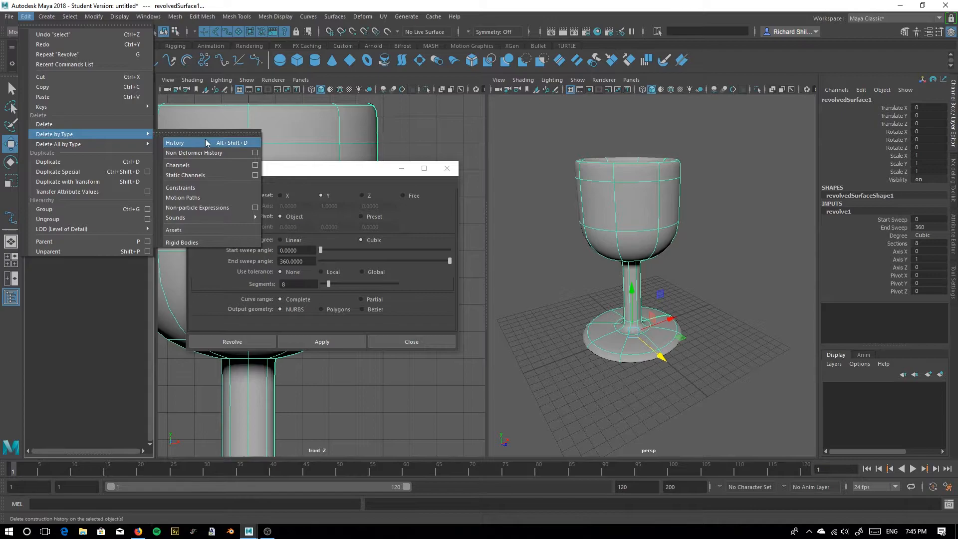
{"action": "left_click", "coordinate": [176, 142]}
Step: Move the profile curve alone along the X axis, and undo back to before the history deletion
{"action": "left_click", "coordinate": [58, 151]}
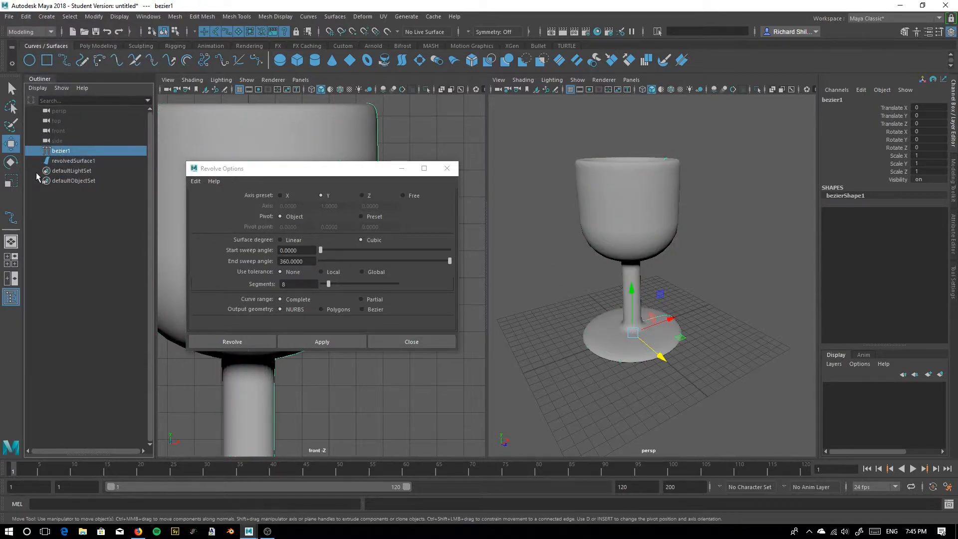
{"action": "left_click_drag", "start_coordinate": [671, 319], "coordinate": [698, 304]}
{"action": "key", "text": "ctrl+z"}
{"action": "key", "text": "ctrl+z"}
{"action": "key", "text": "ctrl+z"}
{"action": "left_click", "coordinate": [730, 236]}
{"action": "left_click", "coordinate": [642, 221]}
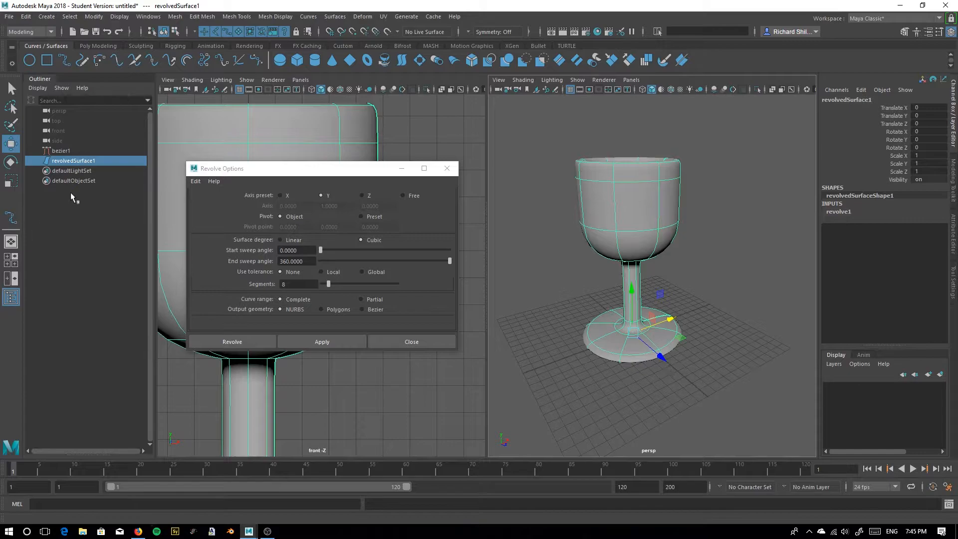
Step: Select the profile curve and the goblet surface together, move them along the Z axis, and undo the move
{"action": "left_click", "coordinate": [68, 152]}
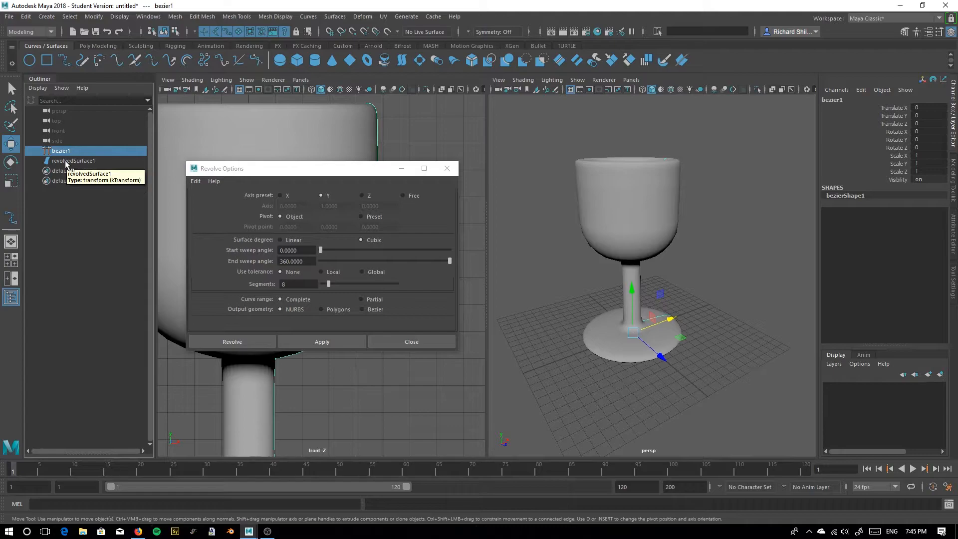
{"action": "left_click", "coordinate": [66, 160], "text": "ctrl"}
{"action": "left_click_drag", "start_coordinate": [663, 359], "coordinate": [633, 331]}
{"action": "key", "text": "ctrl+z"}
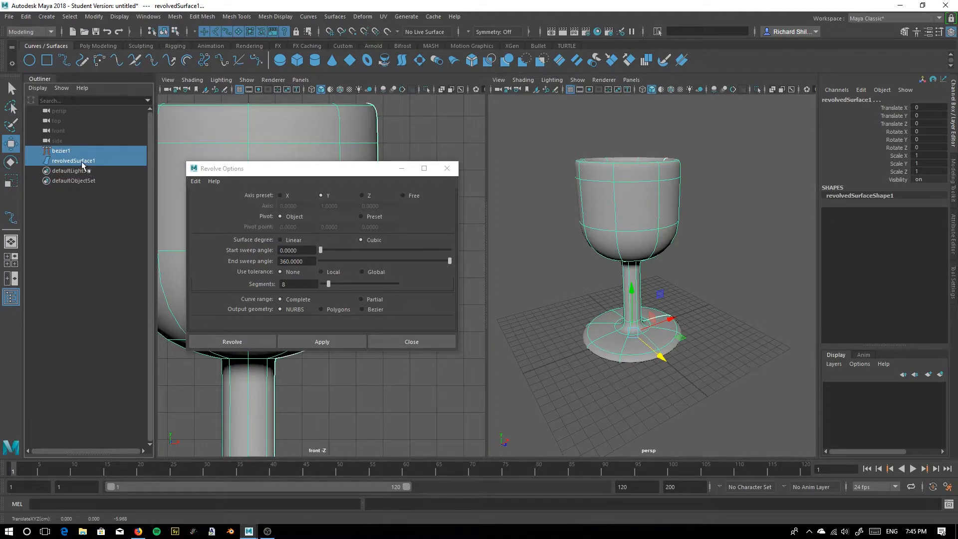
Step: Group the profile curve with the goblet surface and move the group away from the grid's centre
{"action": "key", "text": "ctrl+g"}
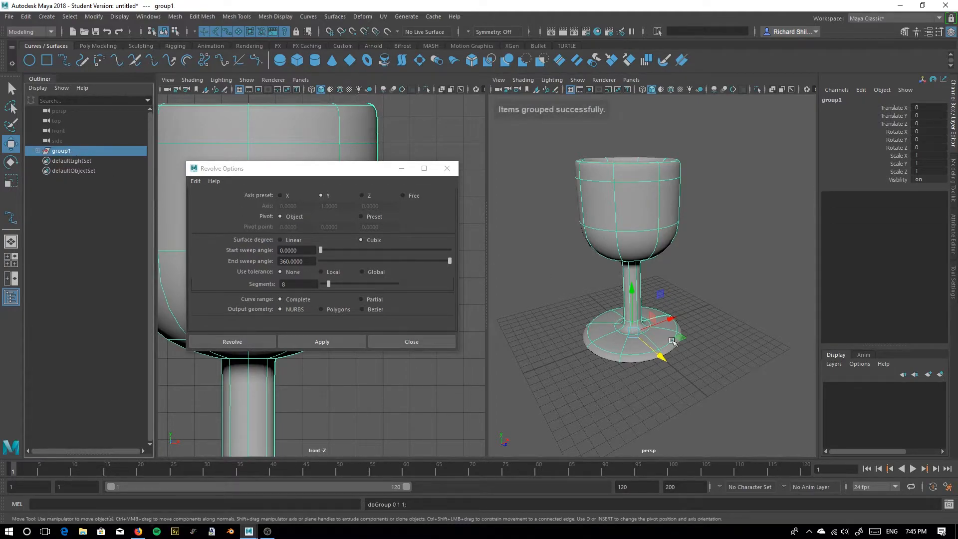
{"action": "left_click_drag", "start_coordinate": [660, 357], "coordinate": [798, 271]}
{"action": "left_click", "coordinate": [667, 349]}
{"action": "mouse_move", "coordinate": [635, 284]}
{"action": "left_mouse_down", "text": "alt"}
{"action": "mouse_move", "coordinate": [589, 248]}
{"action": "mouse_move", "coordinate": [590, 258]}
{"action": "mouse_move", "coordinate": [638, 271]}
{"action": "left_mouse_up", "text": "alt"}
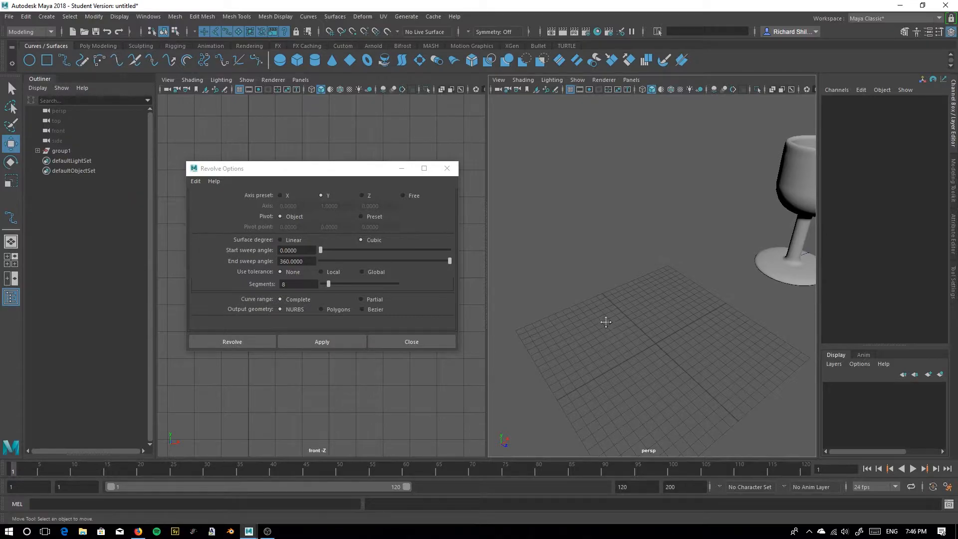
Step: Move the Revolve Options window off the front view and frame the empty grid there
{"action": "left_click_drag", "start_coordinate": [271, 171], "coordinate": [685, 277]}
{"action": "middle_click_drag", "start_coordinate": [261, 324], "coordinate": [313, 203], "text": "alt"}
{"action": "scroll", "coordinate": [313, 212], "scroll_direction": "down", "scroll_amount": 4}
{"action": "middle_click_drag", "start_coordinate": [304, 336], "coordinate": [292, 300], "text": "alt"}
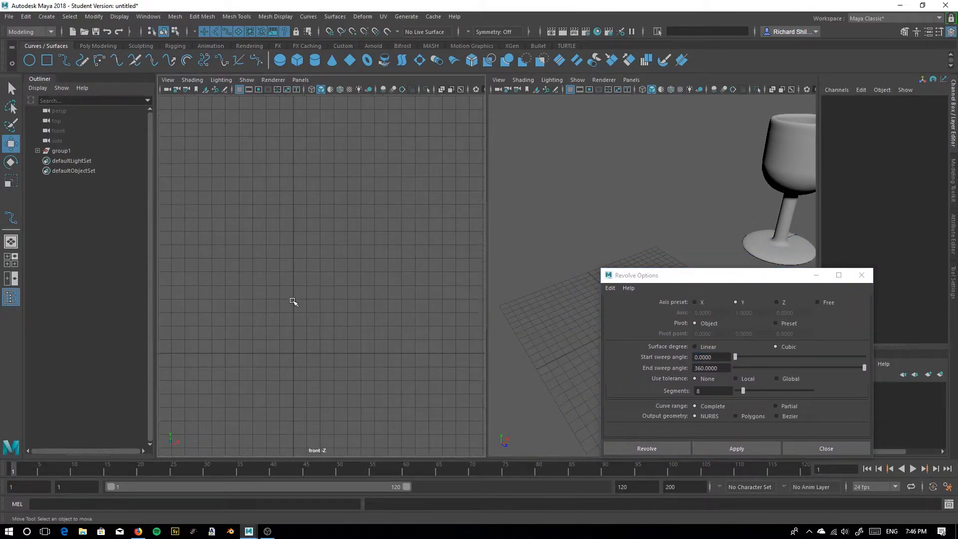
Step: Draw a straight vertical Bezier curve in the front view, from the grid centre upward with both points snapped to the grid
{"action": "left_click", "coordinate": [11, 217]}
{"action": "key", "text": "x"}
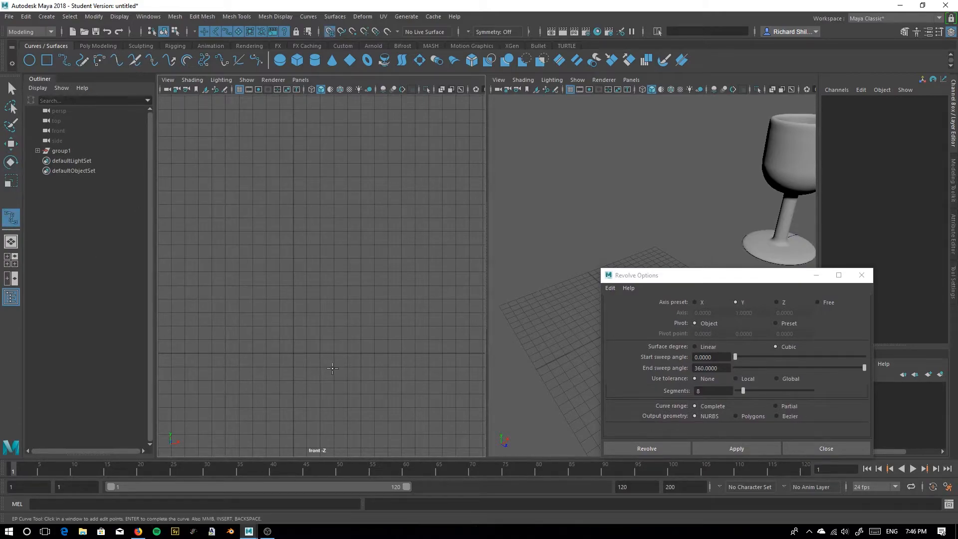
{"action": "left_click", "coordinate": [292, 354]}
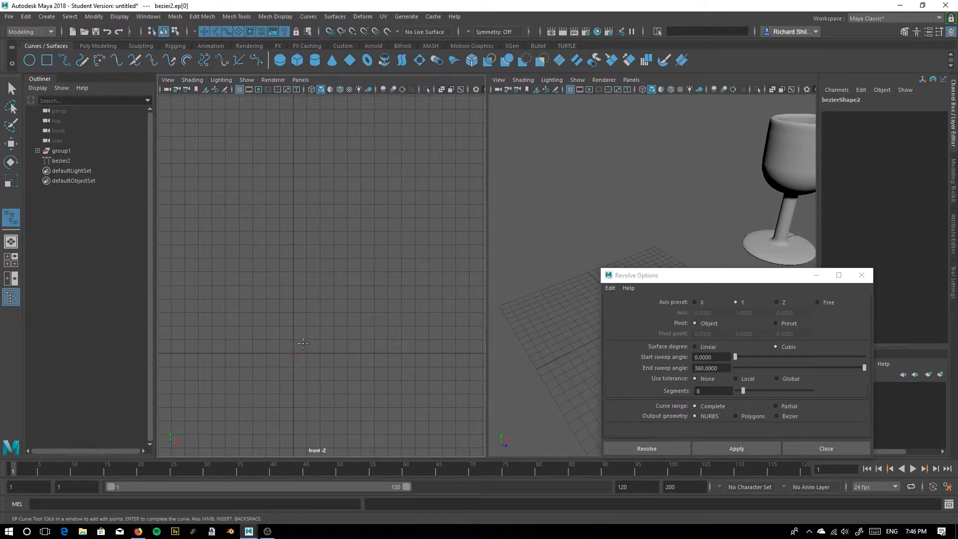
{"action": "key", "text": "x"}
{"action": "left_click", "coordinate": [293, 123]}
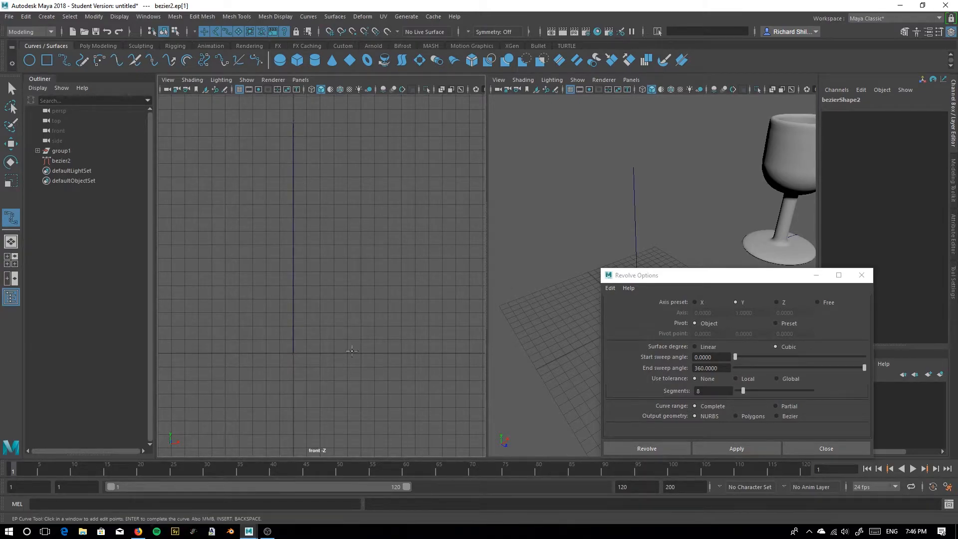
{"action": "left_click_drag", "start_coordinate": [753, 278], "coordinate": [327, 206]}
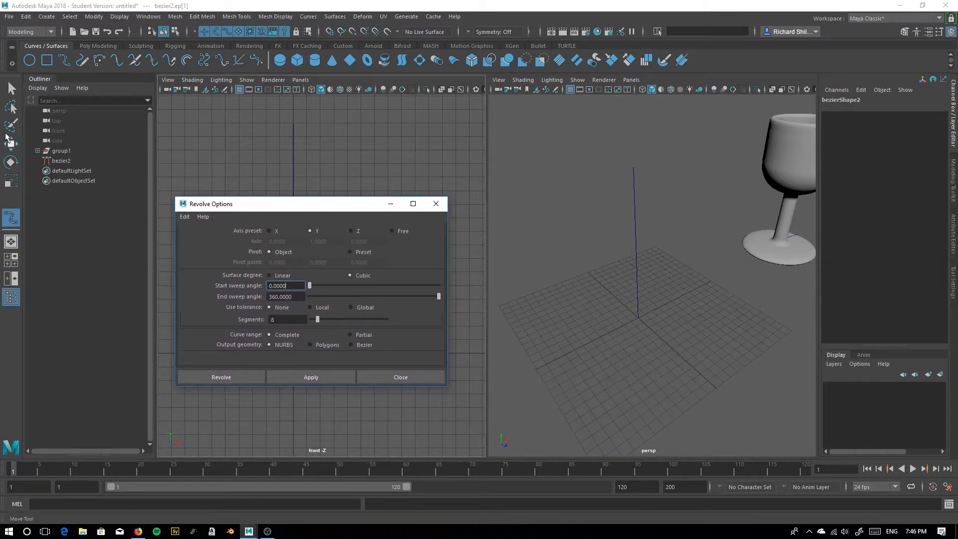
{"action": "left_click", "coordinate": [10, 88]}
{"action": "left_click", "coordinate": [663, 352]}
{"action": "left_click_drag", "start_coordinate": [636, 276], "coordinate": [641, 308], "text": "alt"}
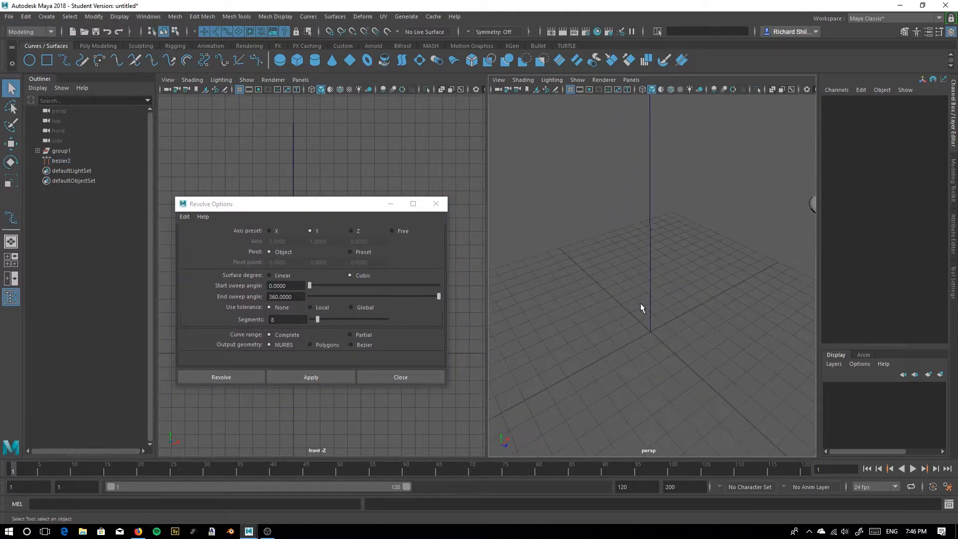
Step: Create a NURBS circle at the grid's centre, around the foot of the vertical curve
{"action": "left_click", "coordinate": [28, 60]}
{"action": "left_click_drag", "start_coordinate": [645, 355], "coordinate": [638, 328], "text": "alt"}
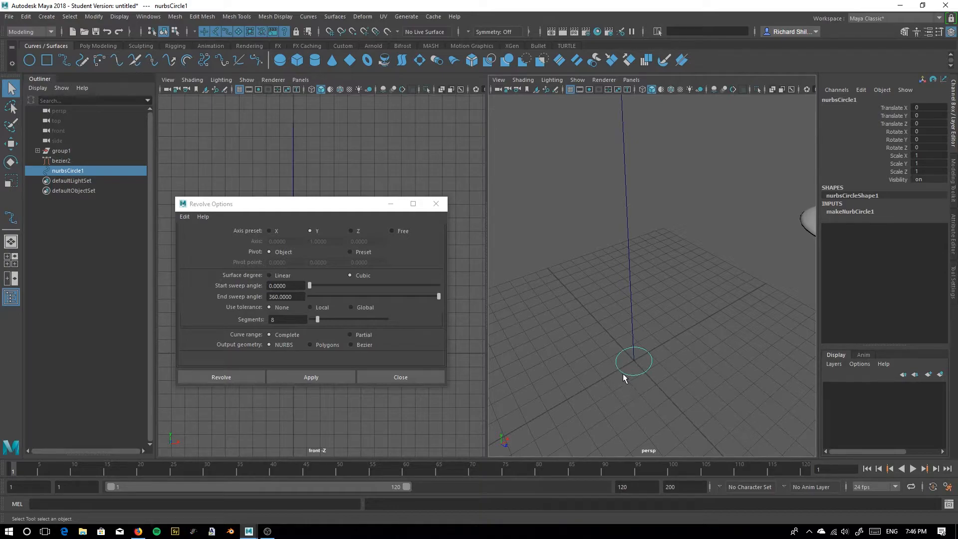
{"action": "left_click_drag", "start_coordinate": [647, 214], "coordinate": [655, 268], "text": "alt"}
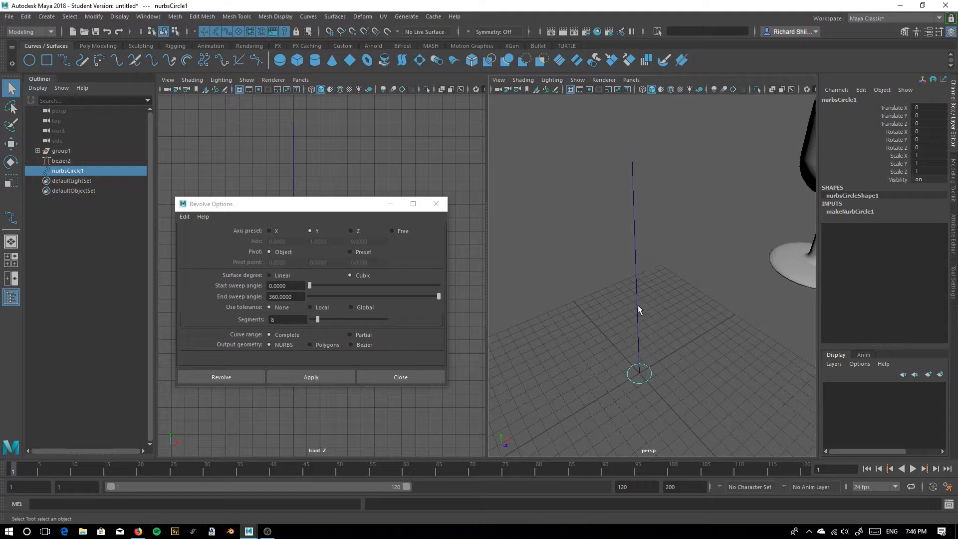
{"action": "left_click_drag", "start_coordinate": [585, 295], "coordinate": [629, 250], "text": "alt"}
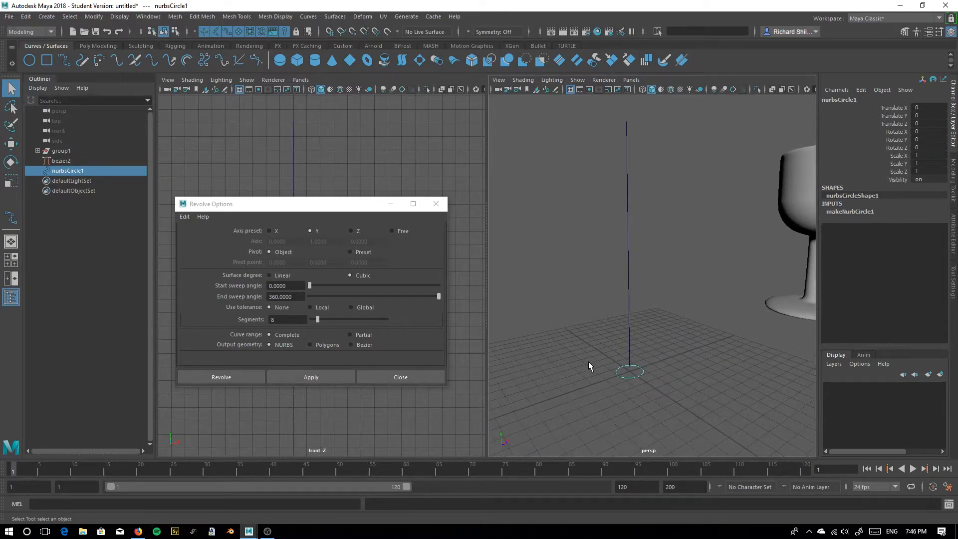
Step: Try to extrude the vertical curve on its own, without a second curve
{"action": "left_click", "coordinate": [600, 360]}
{"action": "left_click", "coordinate": [627, 263]}
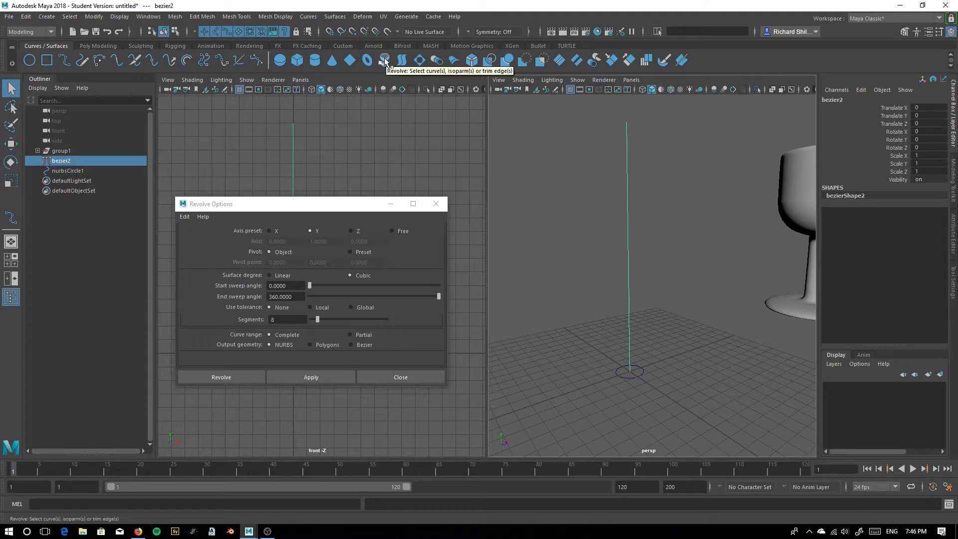
{"action": "left_click", "coordinate": [437, 61]}
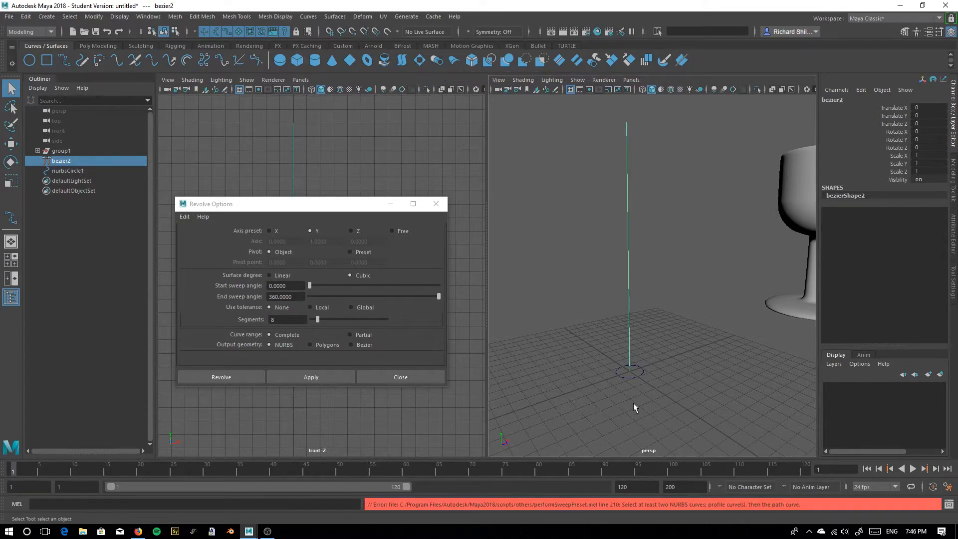
{"action": "left_click", "coordinate": [668, 339]}
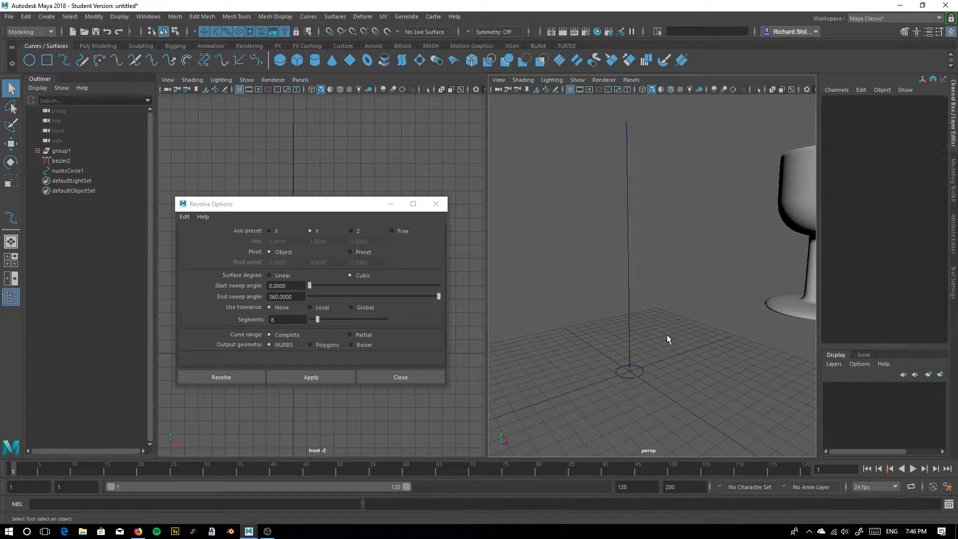
Step: Try extruding with the vertical curve selected first and the circle second, and undo the extrusion
{"action": "left_click_drag", "start_coordinate": [544, 184], "coordinate": [657, 352]}
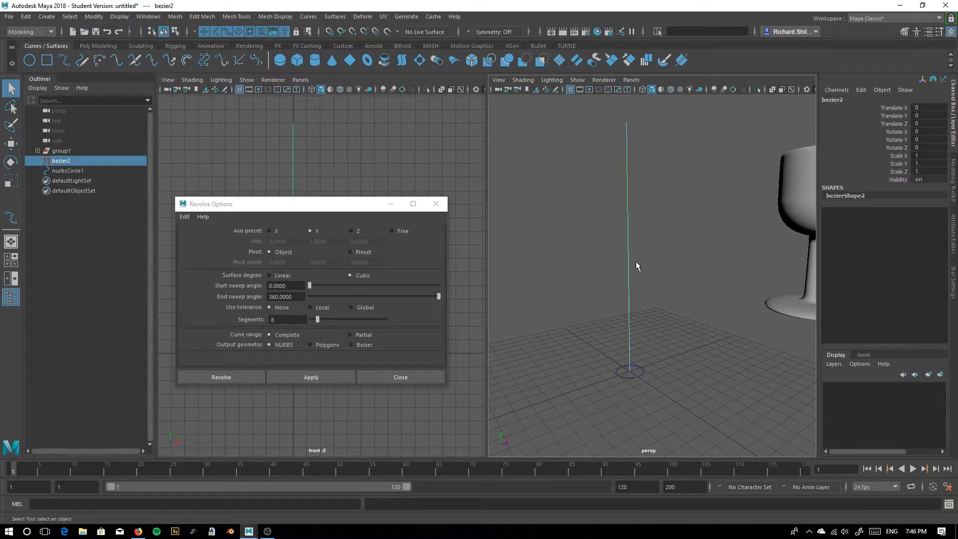
{"action": "left_click_drag", "start_coordinate": [609, 378], "coordinate": [618, 390], "text": "shift"}
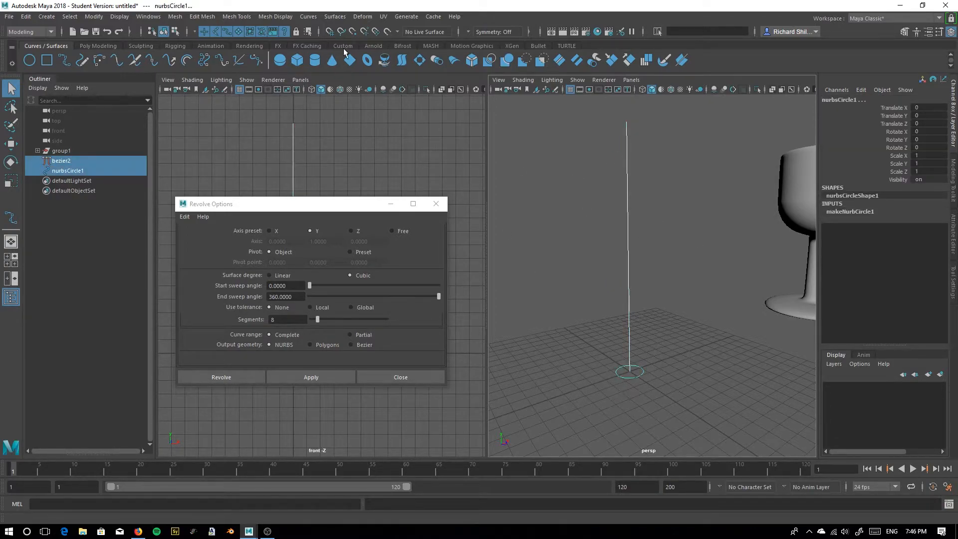
{"action": "left_click", "coordinate": [437, 61]}
{"action": "left_click_drag", "start_coordinate": [598, 346], "coordinate": [630, 388], "text": "alt"}
{"action": "key", "text": "ctrl+z"}
Step: Reverse the selection order to circle first and vertical curve second, extrude them, and undo the extrusion
{"action": "left_click", "coordinate": [606, 378]}
{"action": "left_click", "coordinate": [640, 345], "text": "shift"}
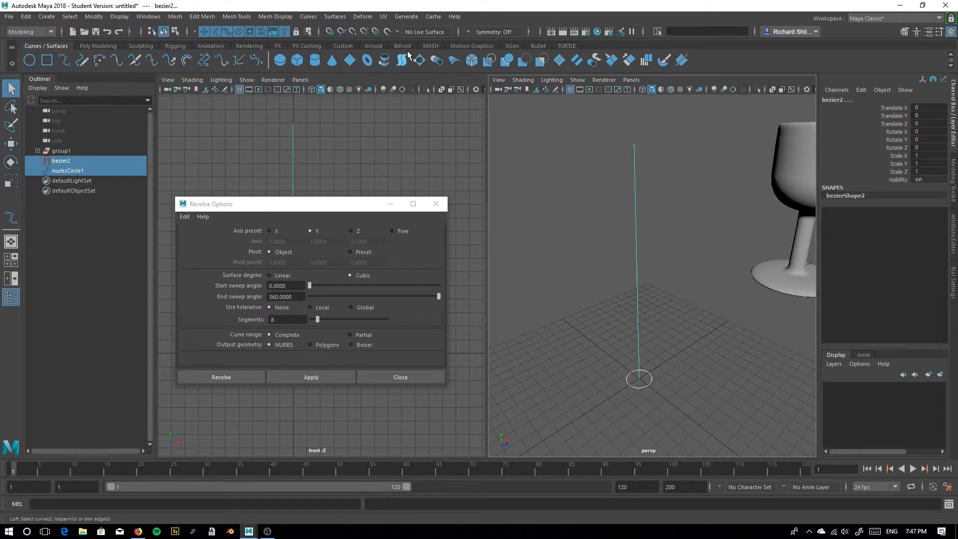
{"action": "left_click", "coordinate": [441, 65]}
{"action": "mouse_move", "coordinate": [605, 390]}
{"action": "left_mouse_down", "text": "alt"}
{"action": "mouse_move", "coordinate": [602, 370]}
{"action": "mouse_move", "coordinate": [599, 388]}
{"action": "left_mouse_up", "text": "alt"}
{"action": "key", "text": "Delete"}
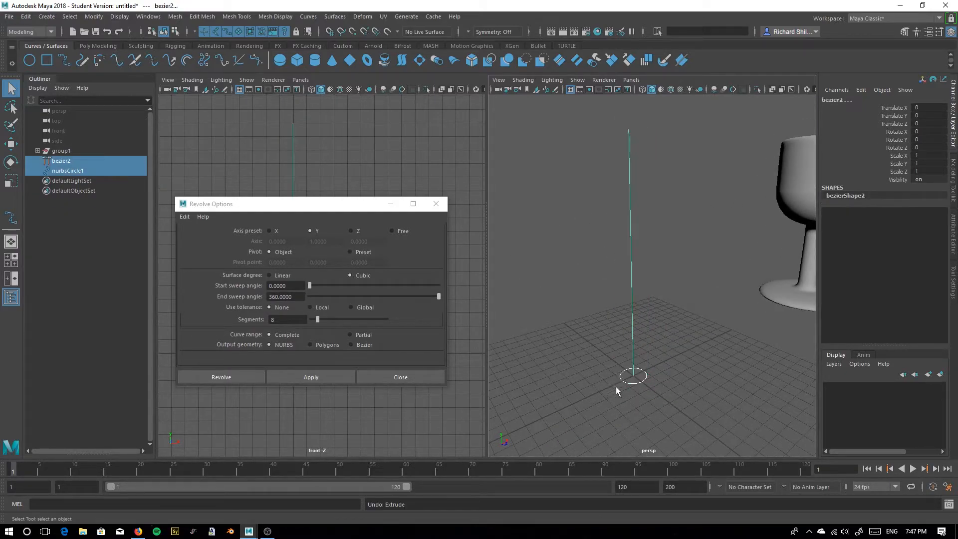
Step: Extrude the circle as the profile along the vertical path curve to form a tube
{"action": "left_click_drag", "start_coordinate": [623, 382], "coordinate": [624, 383]}
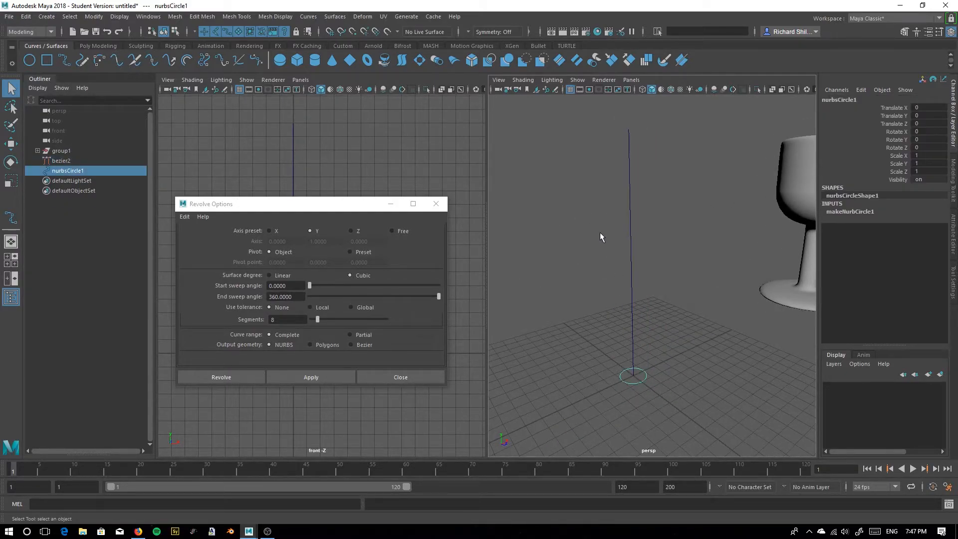
{"action": "left_click", "coordinate": [630, 309], "text": "shift"}
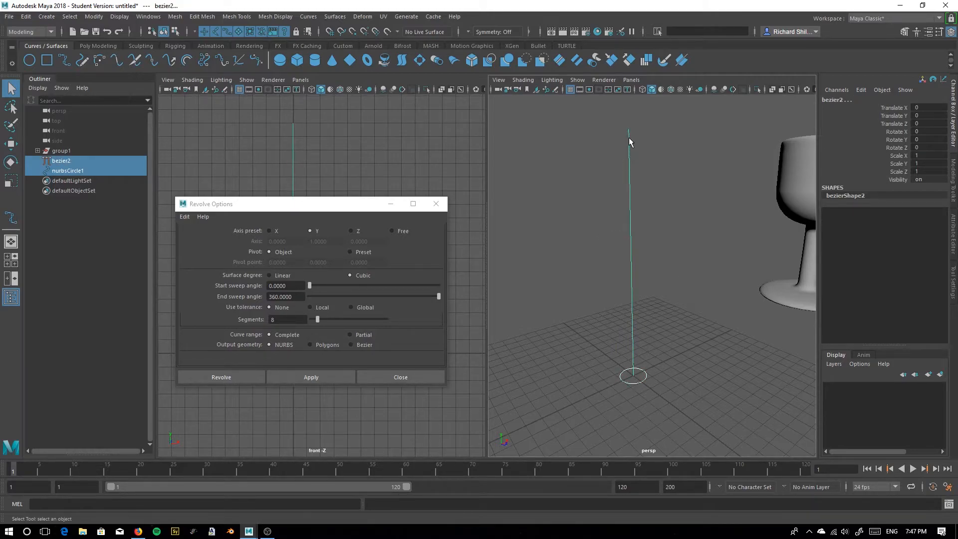
{"action": "left_click", "coordinate": [437, 60]}
{"action": "left_click_drag", "start_coordinate": [655, 315], "coordinate": [598, 276], "text": "alt"}
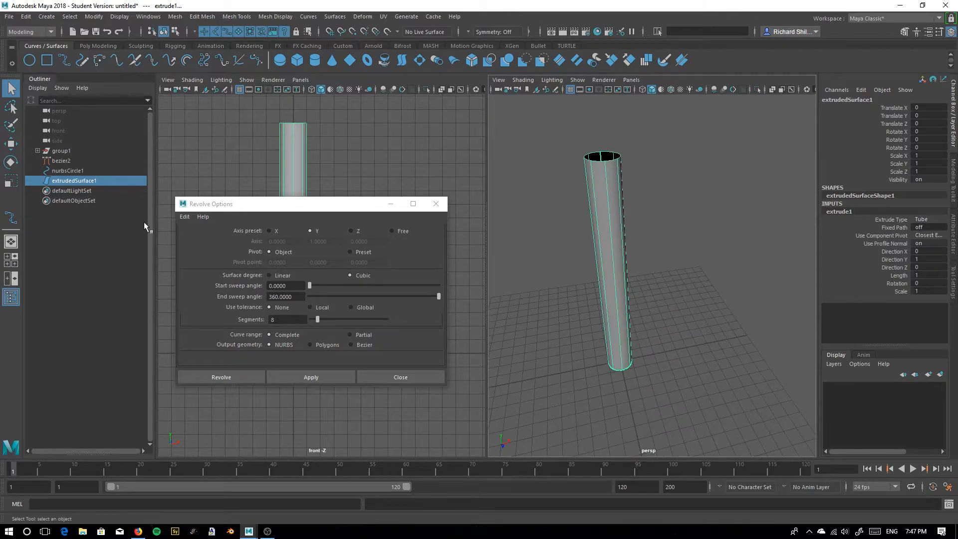
Step: Scale the profile circle down uniformly to make the extruded tube thinner
{"action": "left_click", "coordinate": [58, 172]}
{"action": "key", "text": "r"}
{"action": "left_click_drag", "start_coordinate": [622, 361], "coordinate": [614, 342]}
Step: Try to reach the path curve's control vertices through the open end of the thin tube
{"action": "left_click", "coordinate": [65, 162]}
{"action": "left_click", "coordinate": [66, 171]}
{"action": "left_click", "coordinate": [63, 160]}
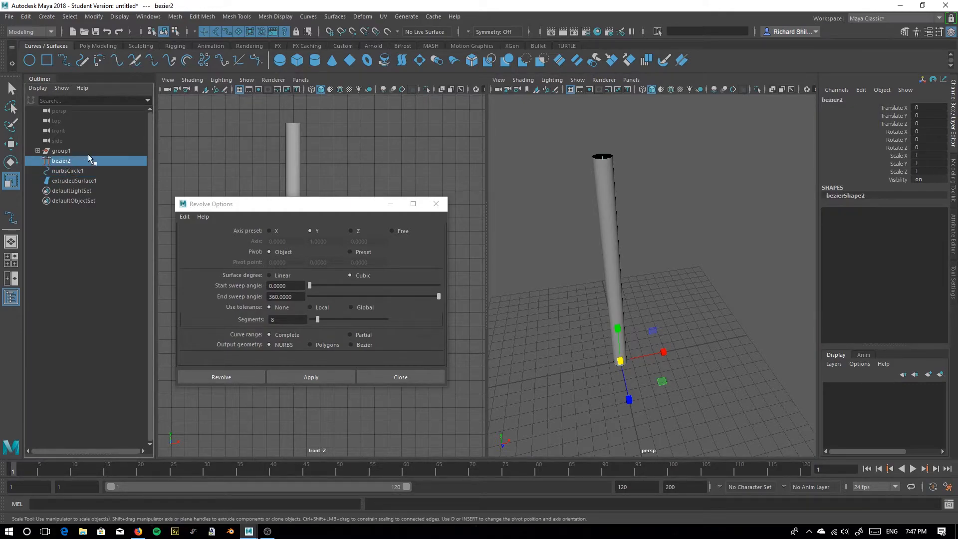
{"action": "left_click_drag", "start_coordinate": [601, 240], "coordinate": [615, 204], "text": "alt"}
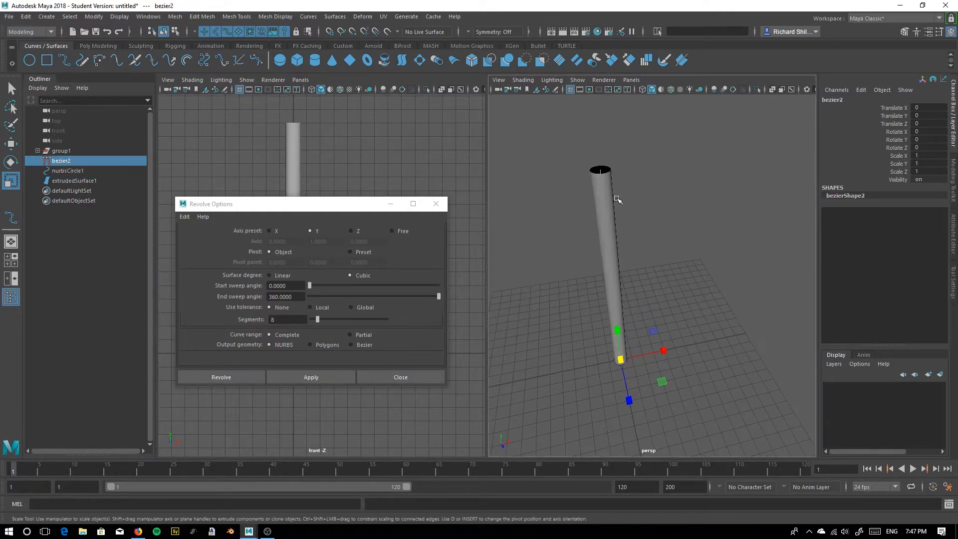
{"action": "right_click_drag", "start_coordinate": [602, 170], "coordinate": [545, 168]}
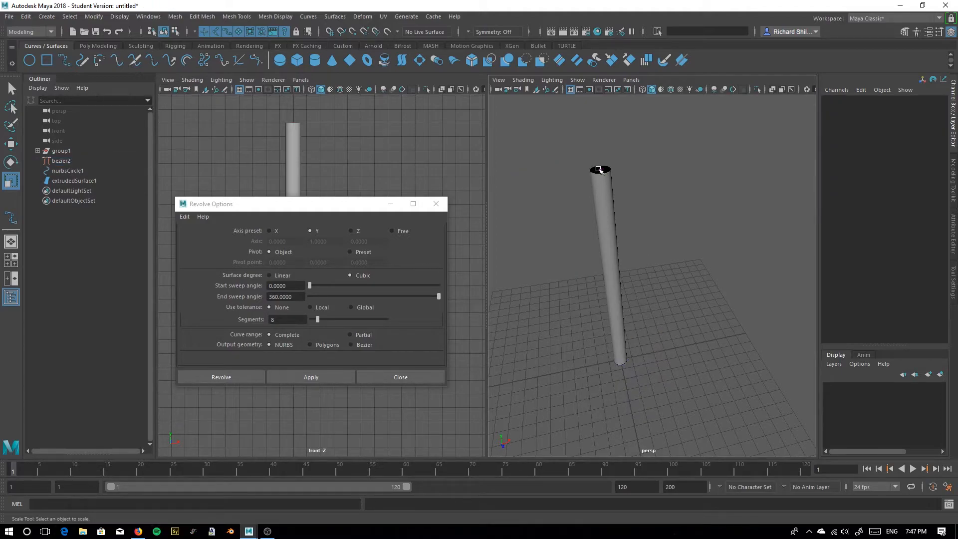
{"action": "left_click", "coordinate": [599, 170]}
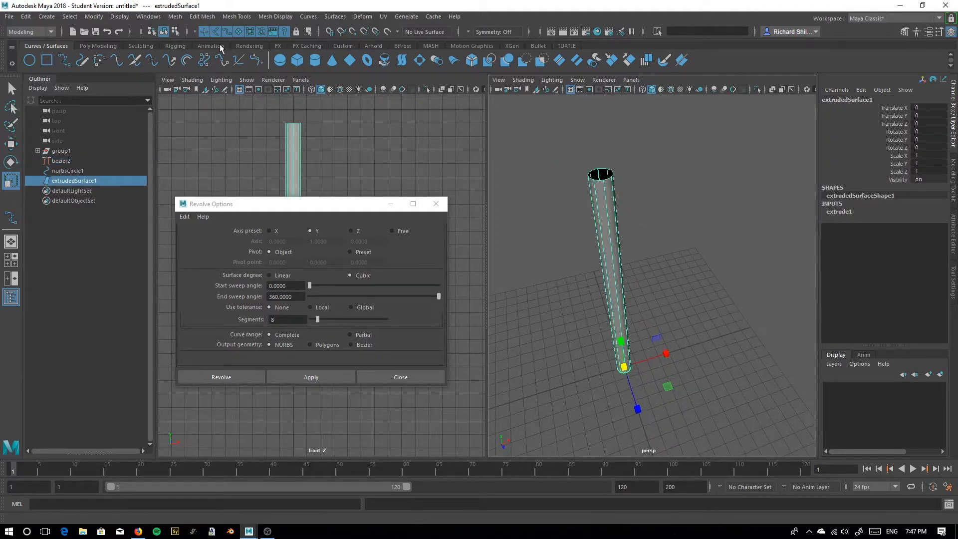
{"action": "left_click", "coordinate": [691, 217]}
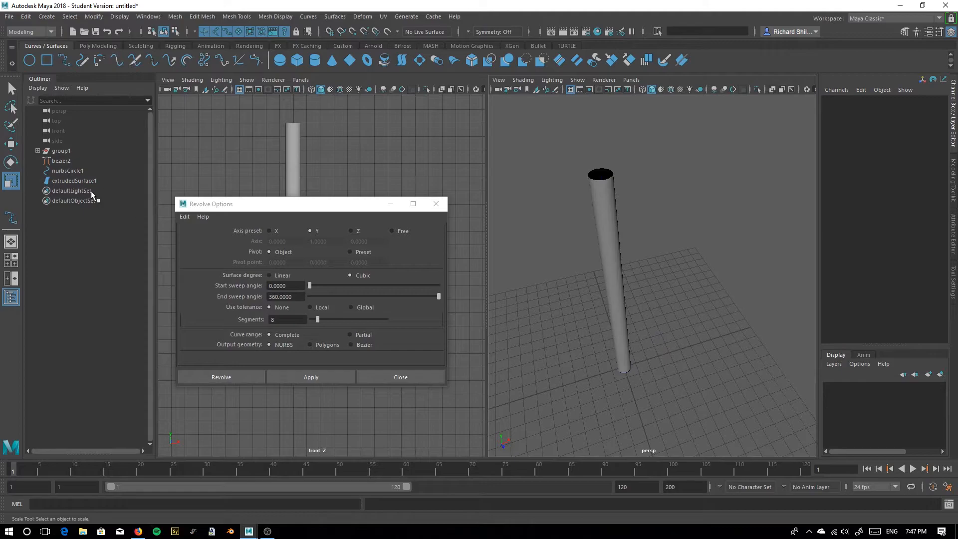
{"action": "left_click", "coordinate": [79, 180]}
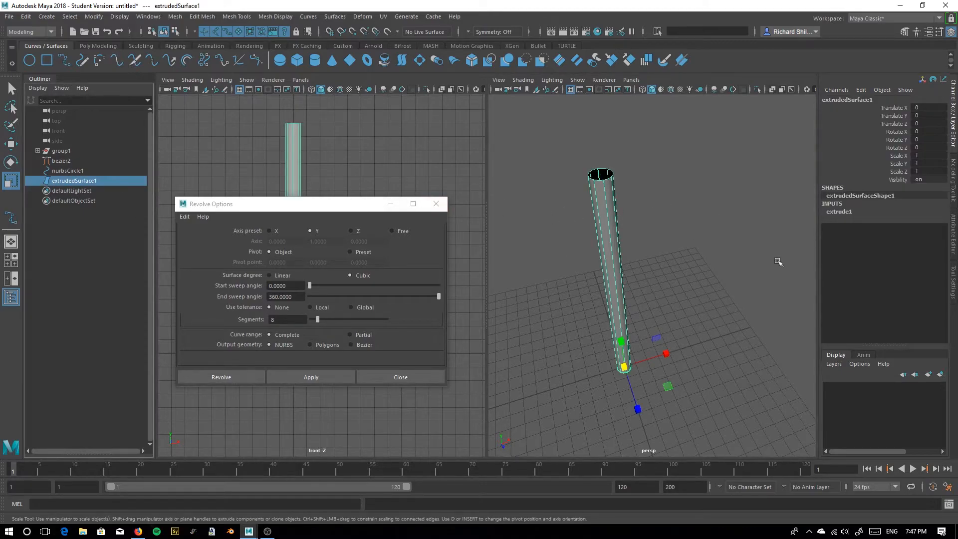
Step: Scale the profile circle up uniformly to widen the extruded tube
{"action": "left_click", "coordinate": [67, 170]}
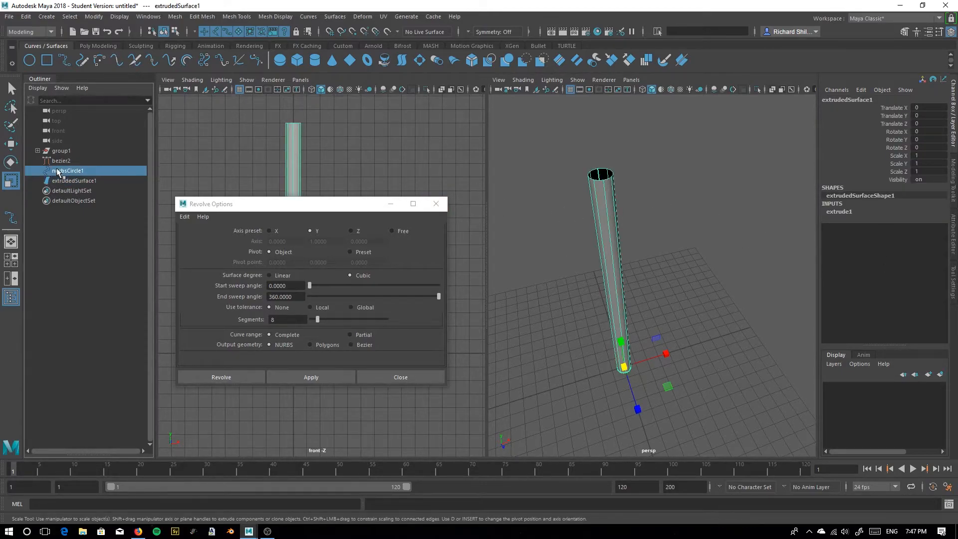
{"action": "left_click_drag", "start_coordinate": [624, 368], "coordinate": [637, 365]}
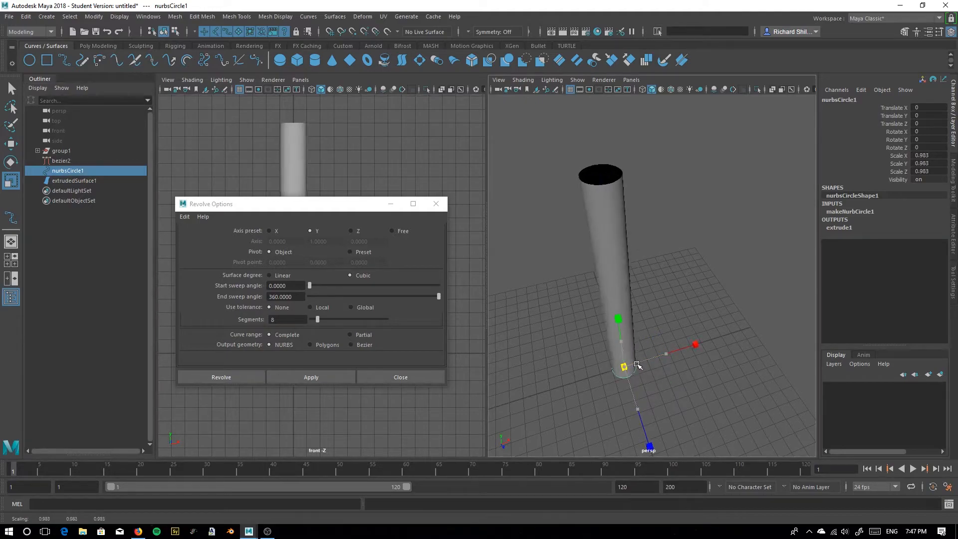
{"action": "left_click", "coordinate": [663, 220]}
Step: Select the path curve inside the tube's open end and switch it to control vertex editing
{"action": "left_click", "coordinate": [594, 171]}
{"action": "right_click", "coordinate": [600, 175]}
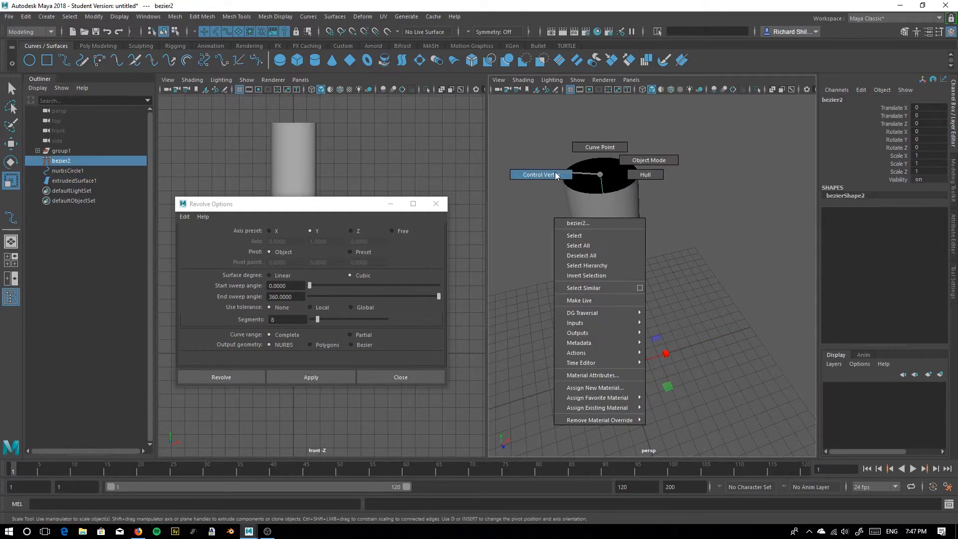
{"action": "left_click", "coordinate": [560, 177]}
{"action": "left_click", "coordinate": [600, 174]}
Step: Bend the tube by moving the path curve's top control vertex along X, rotating it, and lowering it
{"action": "mouse_move", "coordinate": [667, 215]}
{"action": "left_mouse_down", "text": "alt"}
{"action": "mouse_move", "coordinate": [699, 240]}
{"action": "mouse_move", "coordinate": [660, 210]}
{"action": "left_mouse_up", "text": "alt"}
{"action": "key", "text": "w"}
{"action": "left_click_drag", "start_coordinate": [632, 140], "coordinate": [726, 251]}
{"action": "left_click", "coordinate": [11, 162]}
{"action": "left_click_drag", "start_coordinate": [643, 137], "coordinate": [658, 200]}
{"action": "left_click", "coordinate": [14, 147]}
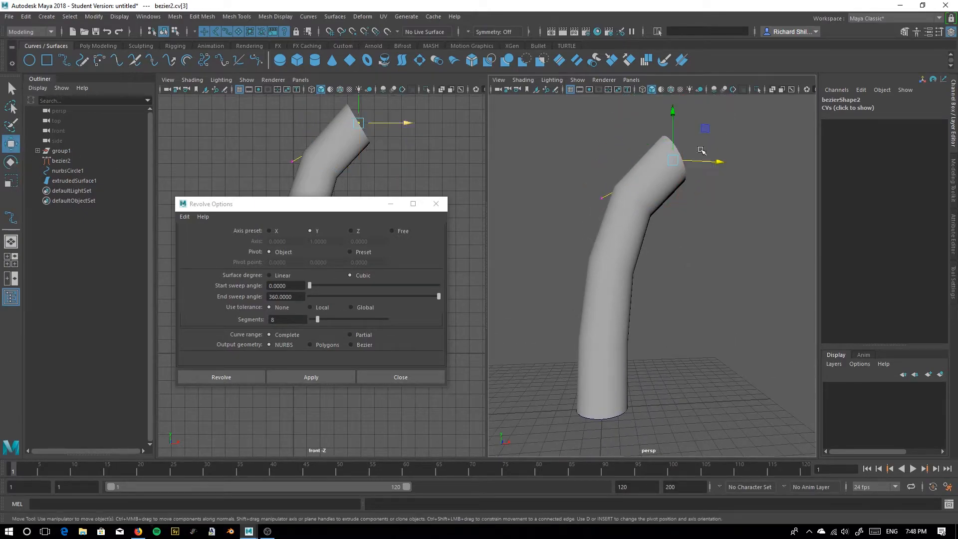
{"action": "left_click_drag", "start_coordinate": [673, 112], "coordinate": [672, 195]}
{"action": "left_click_drag", "start_coordinate": [717, 247], "coordinate": [758, 247]}
Step: Turn on X-Ray shading in the perspective view so the path curve shows through the tube
{"action": "left_click", "coordinate": [497, 81]}
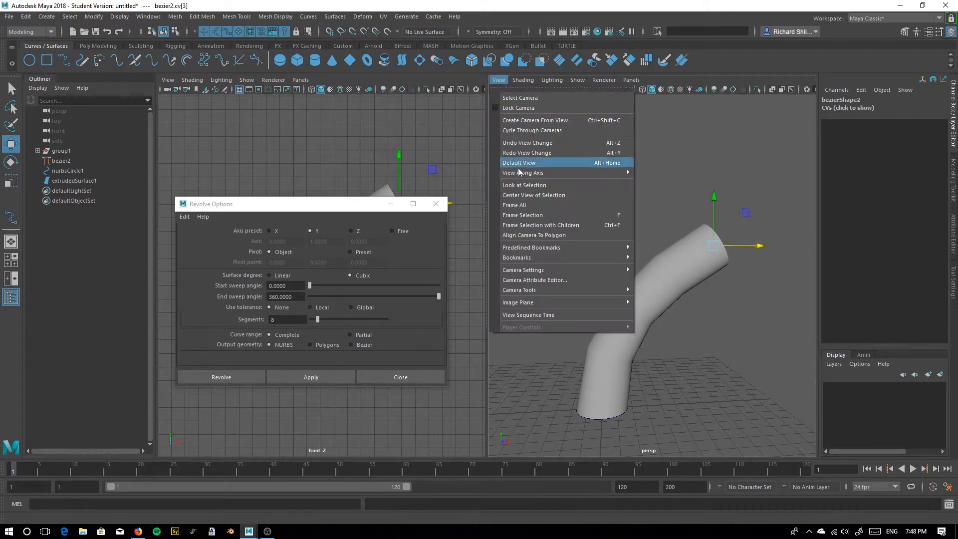
{"action": "mouse_move", "coordinate": [523, 80]}
{"action": "left_click", "coordinate": [529, 179]}
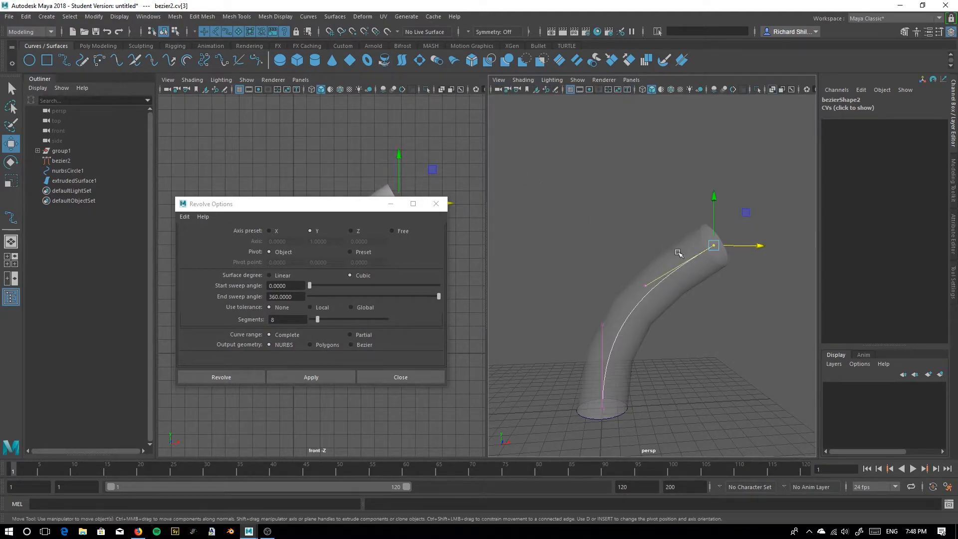
Step: Move the path curve's top control vertex back along X and up along Y, and rotate its tangent
{"action": "left_click_drag", "start_coordinate": [760, 247], "coordinate": [734, 244]}
{"action": "left_click", "coordinate": [657, 244]}
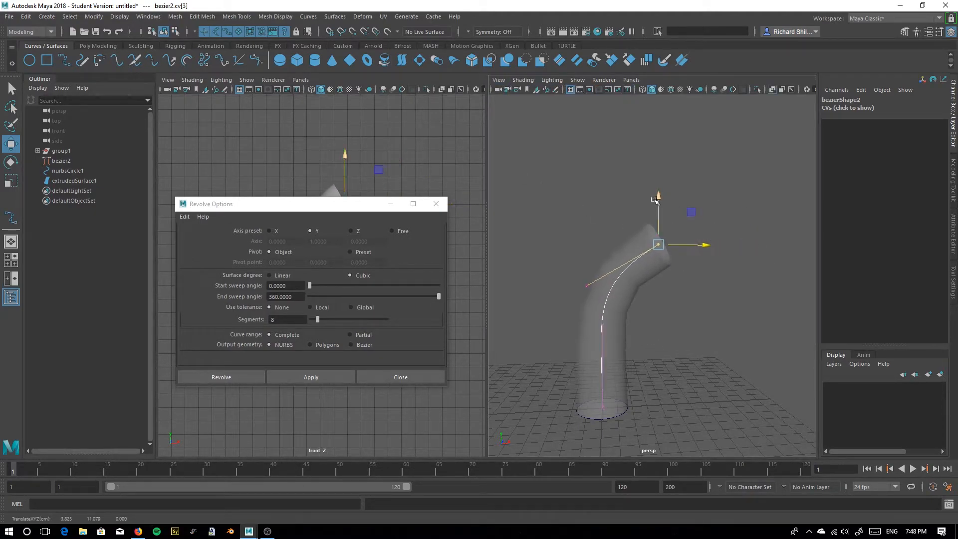
{"action": "left_click_drag", "start_coordinate": [657, 219], "coordinate": [658, 140]}
{"action": "left_click", "coordinate": [10, 162]}
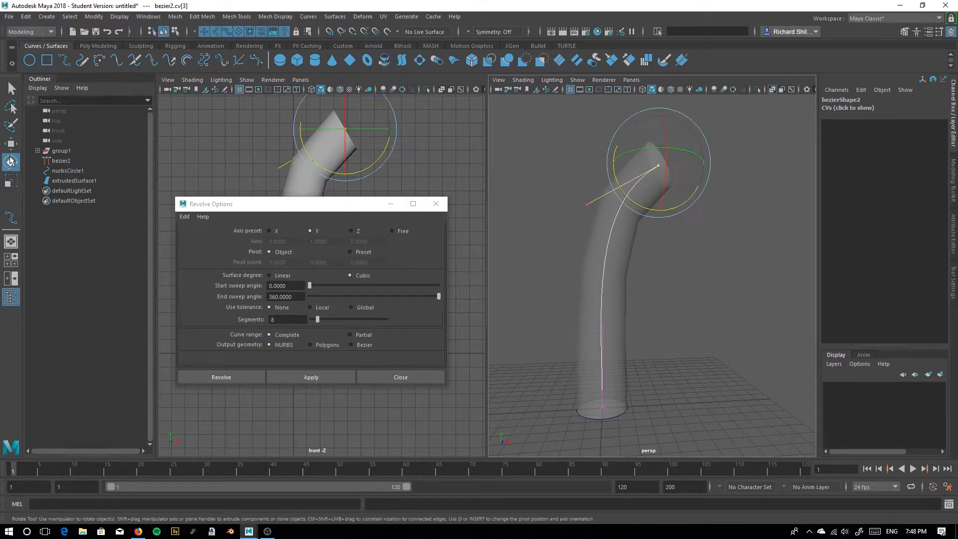
{"action": "left_click_drag", "start_coordinate": [683, 213], "coordinate": [689, 234]}
Step: Undo the control vertex moves and rotations until the path curve is straight again
{"action": "key", "text": "ctrl+z"}
{"action": "key", "text": "ctrl+z"}
{"action": "key", "text": "ctrl+z"}
{"action": "key", "text": "ctrl+z"}
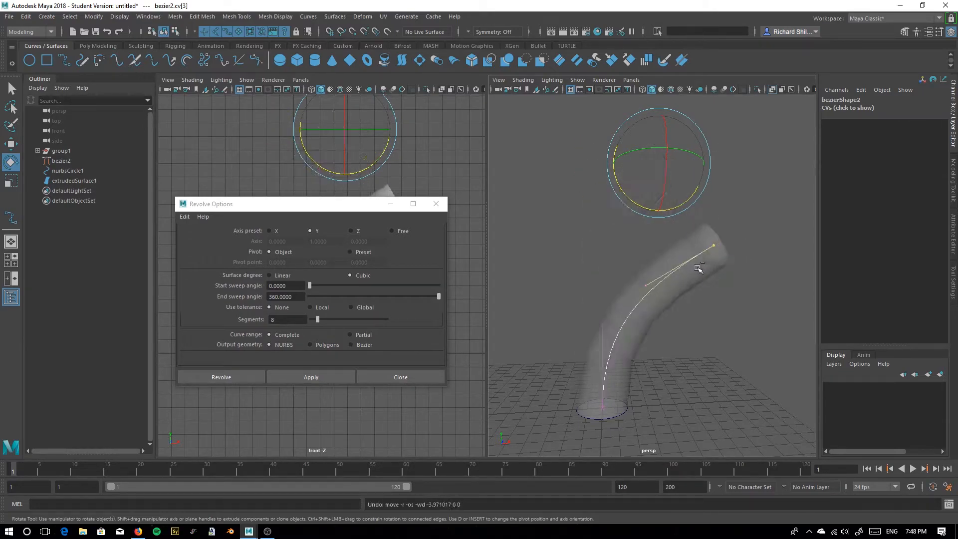
{"action": "key", "text": "ctrl+z"}
{"action": "key", "text": "ctrl+z"}
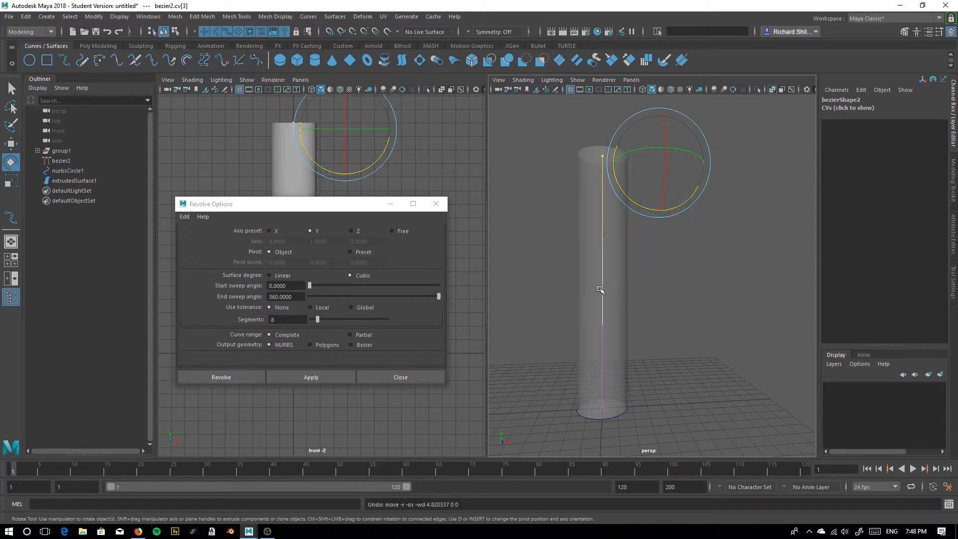
{"action": "mouse_move", "coordinate": [554, 331]}
{"action": "left_mouse_down", "text": "alt"}
{"action": "mouse_move", "coordinate": [618, 355]}
{"action": "mouse_move", "coordinate": [564, 345]}
{"action": "left_mouse_up", "text": "alt"}
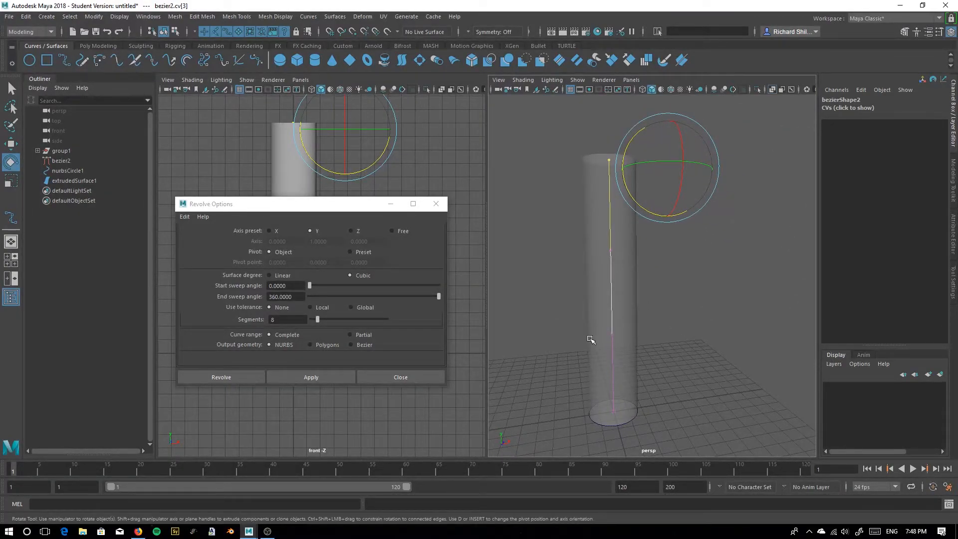
Step: Scale the profile circle at the tube's base uniformly down to 0.527 so the tube becomes thinner
{"action": "right_click_drag", "start_coordinate": [598, 211], "coordinate": [647, 192]}
{"action": "left_click", "coordinate": [717, 302]}
{"action": "middle_click_drag", "start_coordinate": [674, 367], "coordinate": [663, 289], "text": "alt"}
{"action": "left_click", "coordinate": [621, 326]}
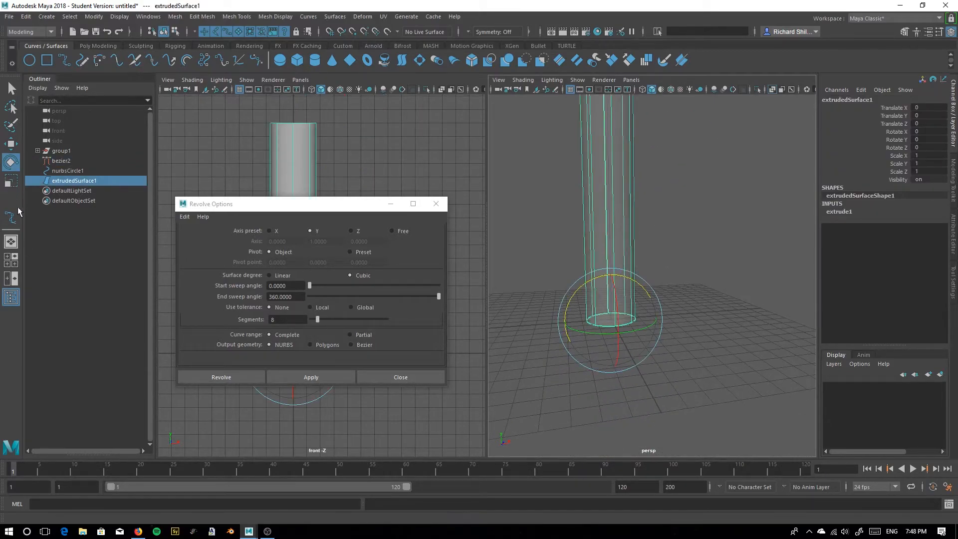
{"action": "left_click", "coordinate": [60, 171]}
{"action": "left_click", "coordinate": [11, 181]}
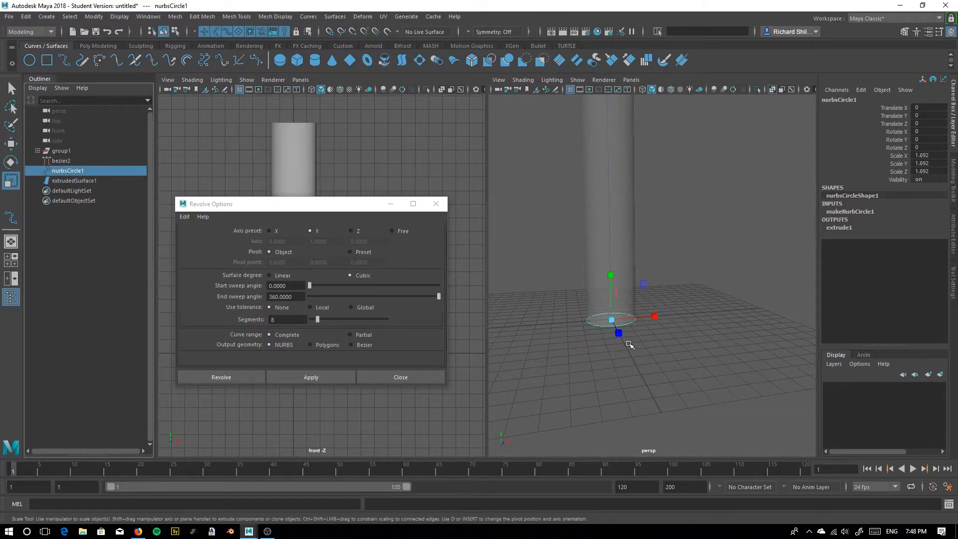
{"action": "left_click_drag", "start_coordinate": [611, 320], "coordinate": [585, 327]}
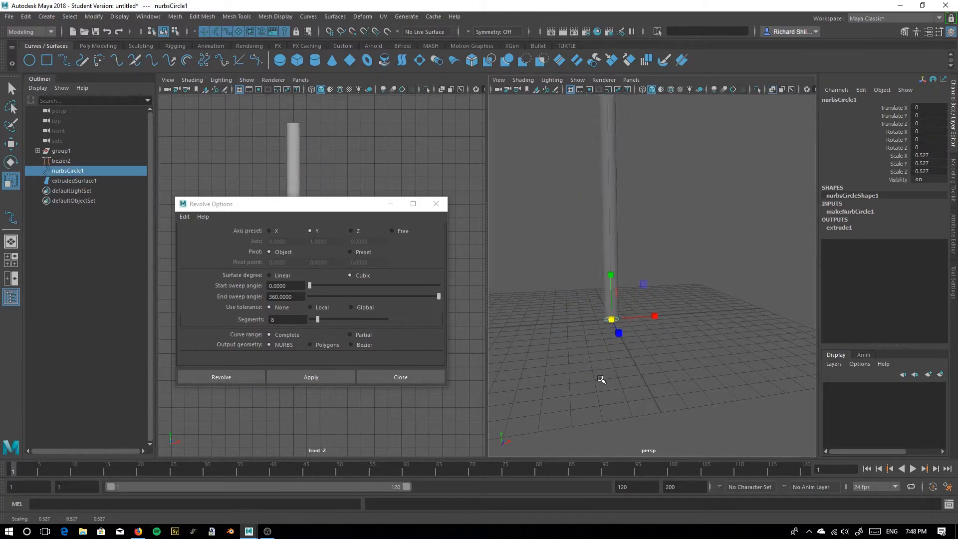
{"action": "left_click", "coordinate": [600, 379]}
Step: Group the path curve, the profile circle and the extruded surface together
{"action": "left_click", "coordinate": [59, 161]}
{"action": "left_click", "coordinate": [59, 171], "text": "ctrl"}
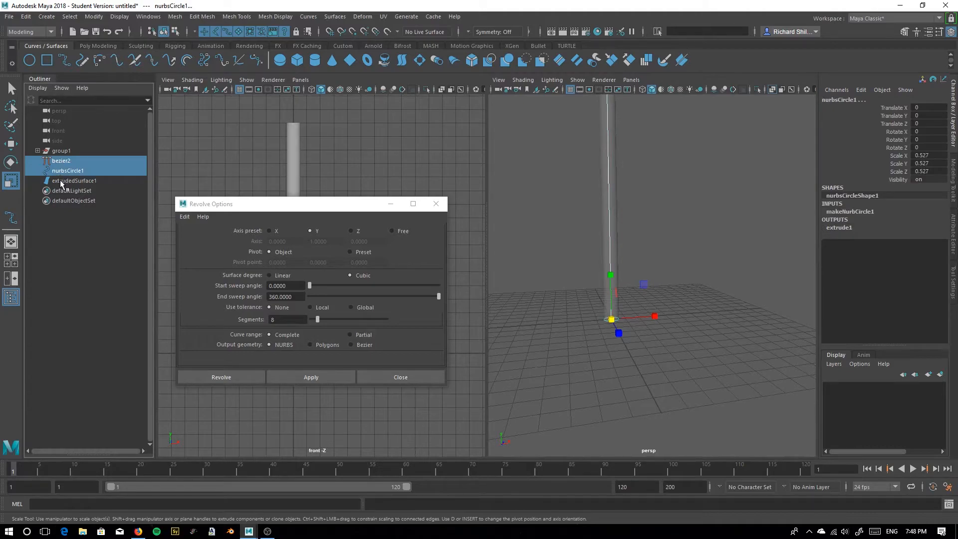
{"action": "left_click", "coordinate": [61, 182], "text": "ctrl"}
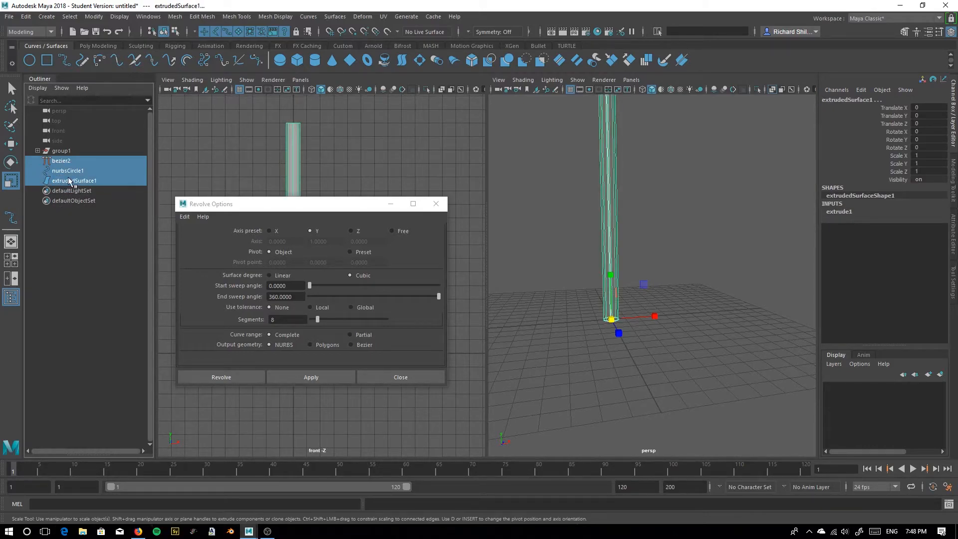
{"action": "key", "text": "ctrl+g"}
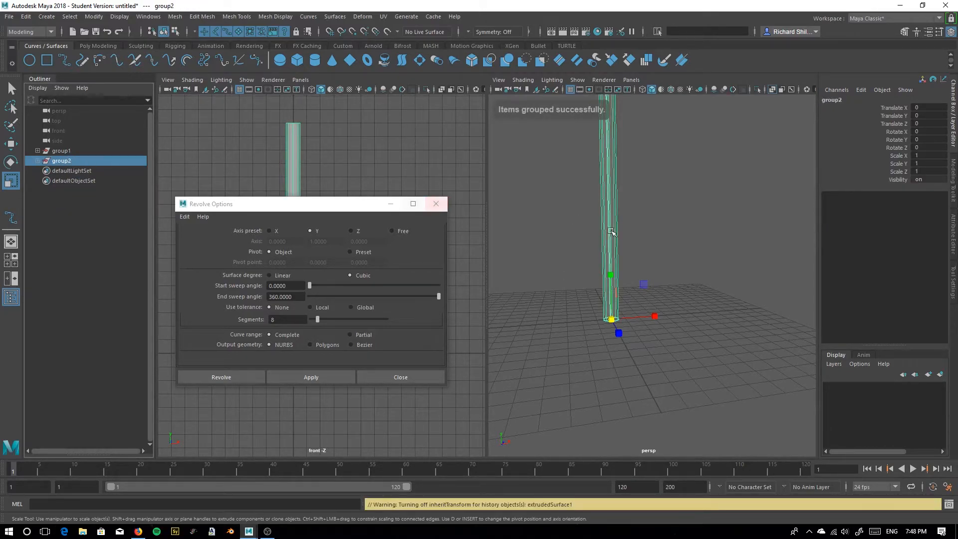
{"action": "scroll", "coordinate": [575, 220], "scroll_direction": "down", "scroll_amount": 5}
{"action": "left_click", "coordinate": [11, 144]}
{"action": "left_click_drag", "start_coordinate": [611, 345], "coordinate": [612, 372], "text": "alt"}
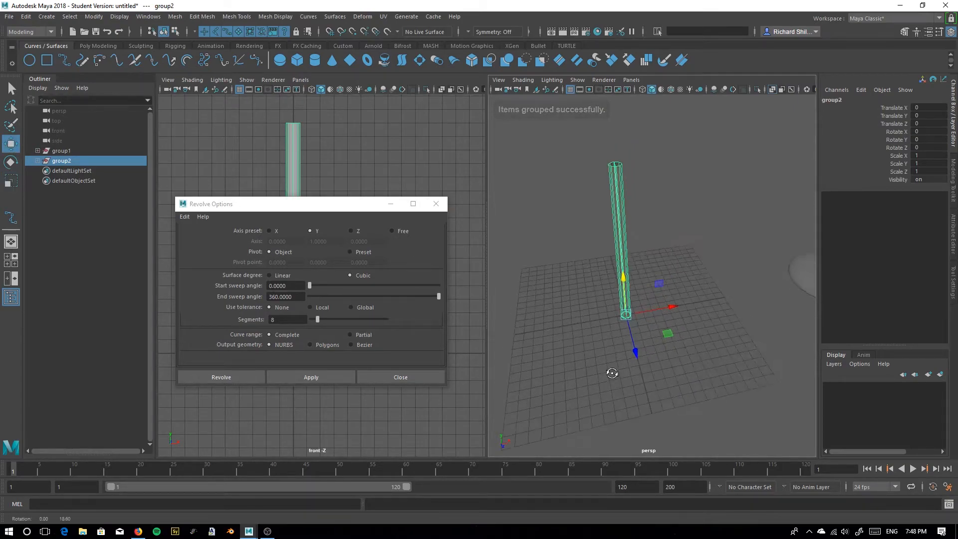
{"action": "left_click", "coordinate": [677, 352]}
{"action": "left_click", "coordinate": [61, 163]}
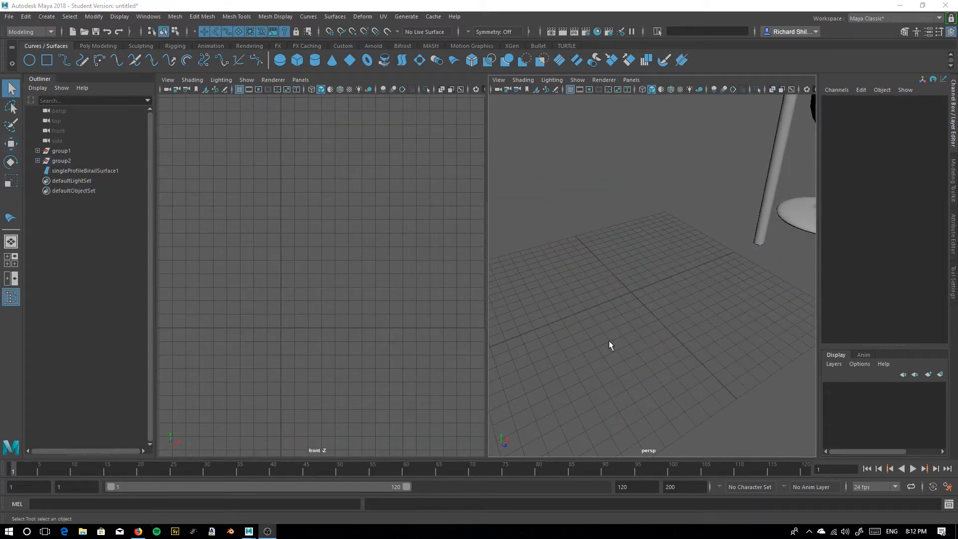
Step: Start a wavy EP curve on the ground grid in the perspective view, placing its first four points
{"action": "middle_click_drag", "start_coordinate": [607, 316], "coordinate": [611, 314], "text": "alt"}
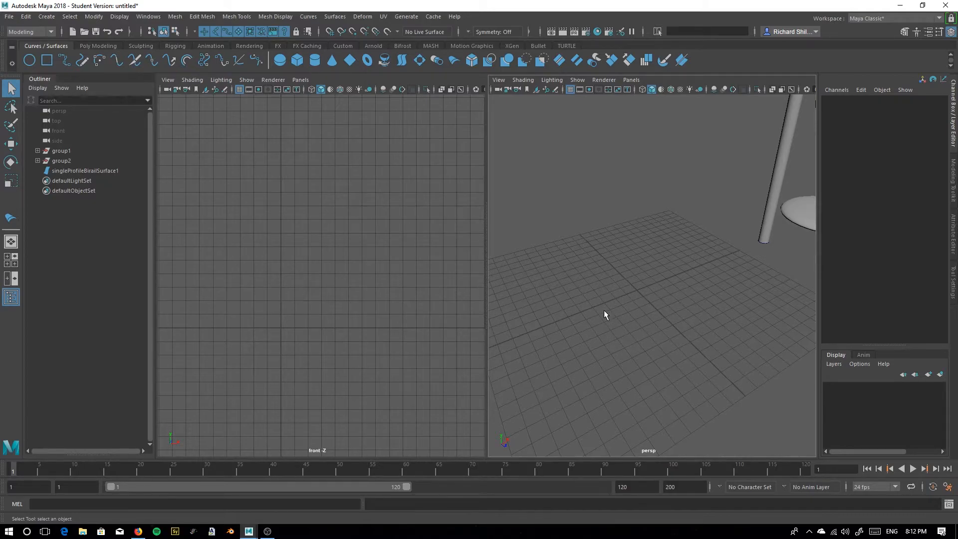
{"action": "left_click_drag", "start_coordinate": [592, 319], "coordinate": [595, 325], "text": "alt"}
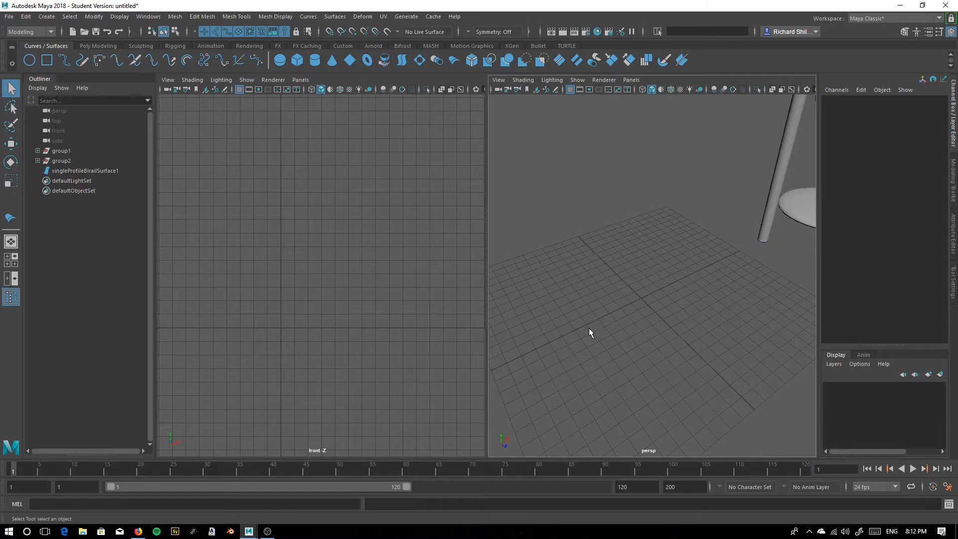
{"action": "left_click", "coordinate": [64, 60]}
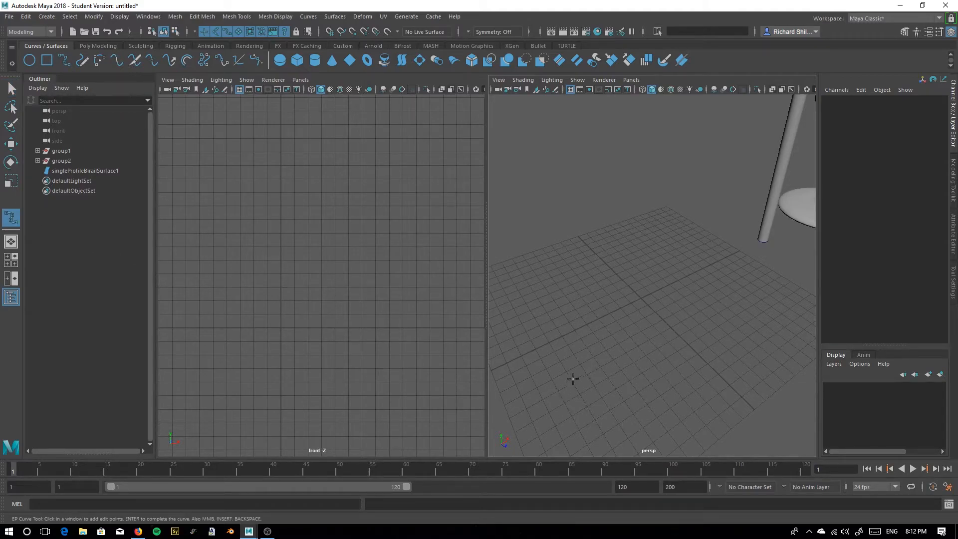
{"action": "left_click", "coordinate": [556, 391]}
{"action": "left_click", "coordinate": [617, 387]}
{"action": "left_click", "coordinate": [641, 331]}
{"action": "left_click", "coordinate": [685, 354]}
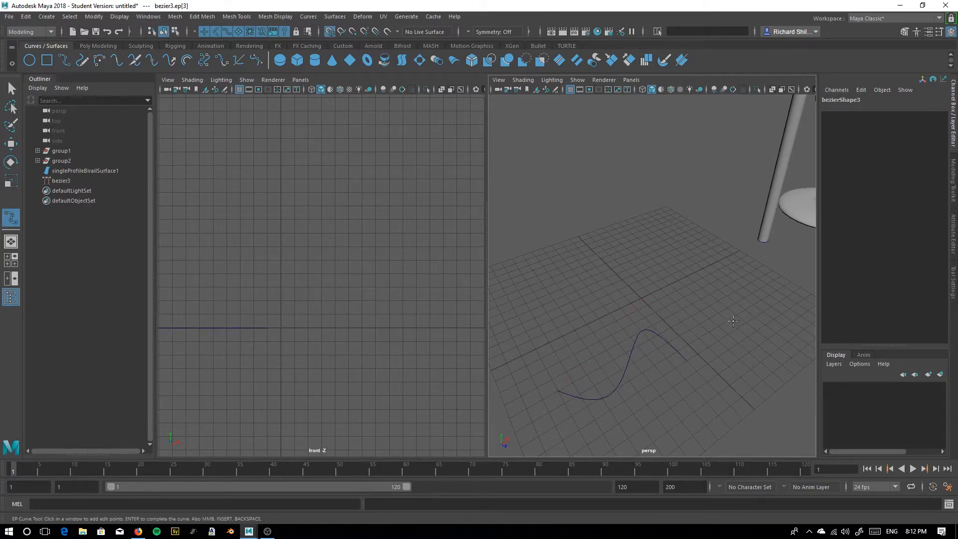
Step: Replace the EP curve's last point with further points snapped to the grid, and finish the curve
{"action": "key", "text": "ctrl+z"}
{"action": "key", "text": "x"}
{"action": "left_click", "coordinate": [688, 344]}
{"action": "key", "text": "ctrl+z"}
{"action": "key", "text": "x"}
{"action": "left_click", "coordinate": [715, 325]}
{"action": "left_click", "coordinate": [728, 298]}
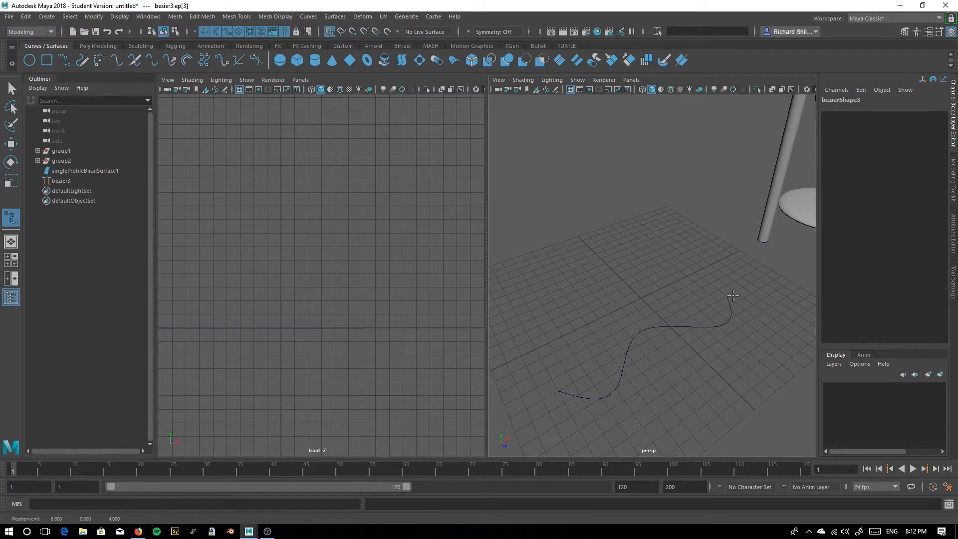
{"action": "left_click", "coordinate": [753, 285]}
{"action": "key", "text": "q"}
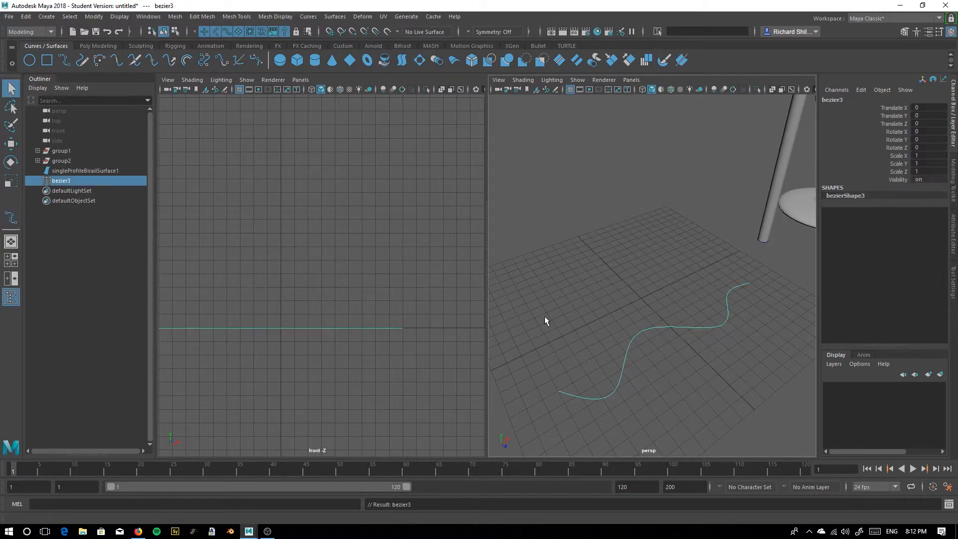
Step: Duplicate the wavy curve and move the copy to -6 along Z
{"action": "key", "text": "ctrl+d"}
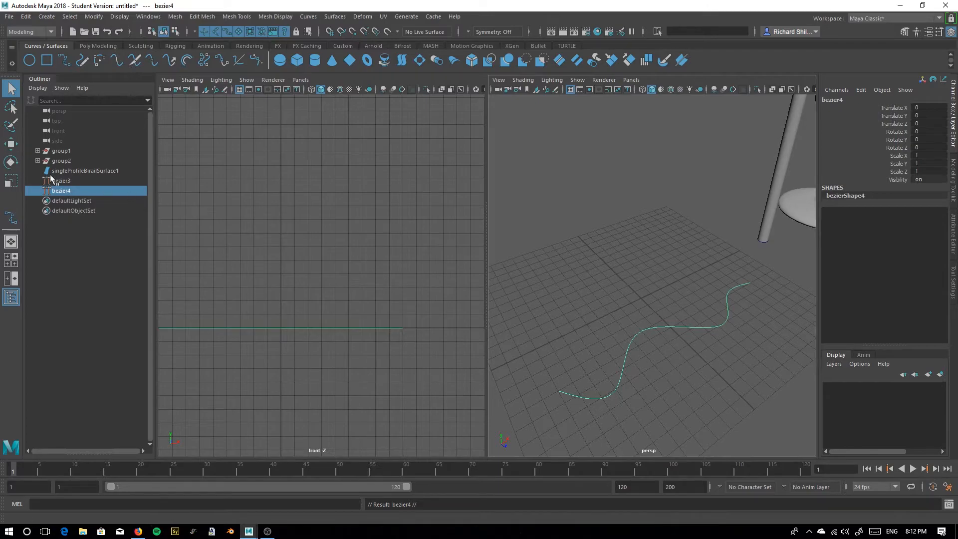
{"action": "left_click", "coordinate": [10, 144]}
{"action": "left_click_drag", "start_coordinate": [671, 329], "coordinate": [594, 273]}
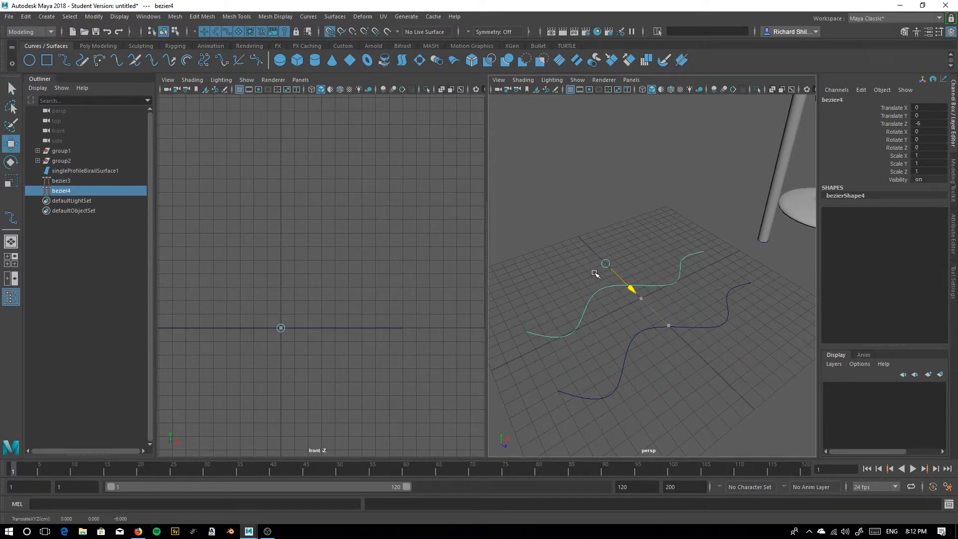
{"action": "left_click", "coordinate": [721, 293]}
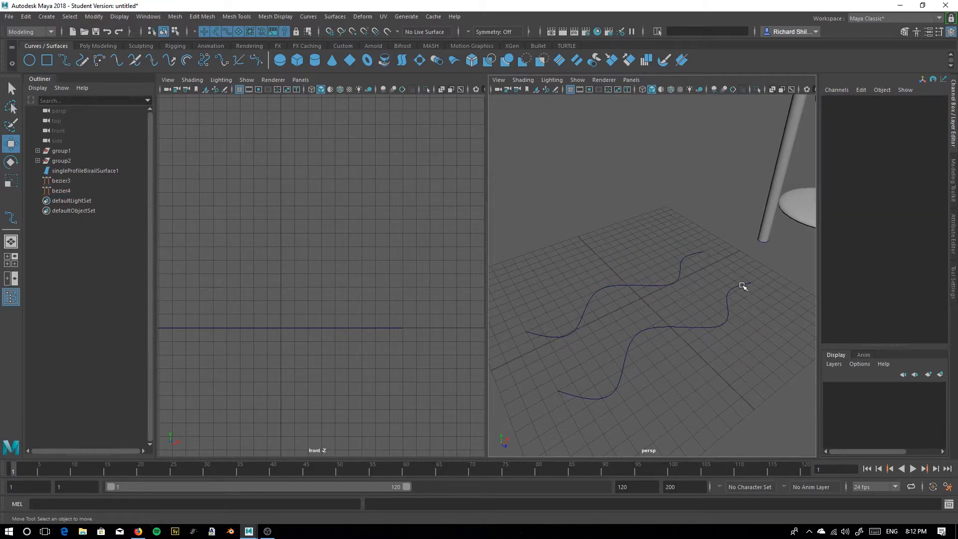
{"action": "left_click_drag", "start_coordinate": [714, 298], "coordinate": [695, 271], "text": "alt"}
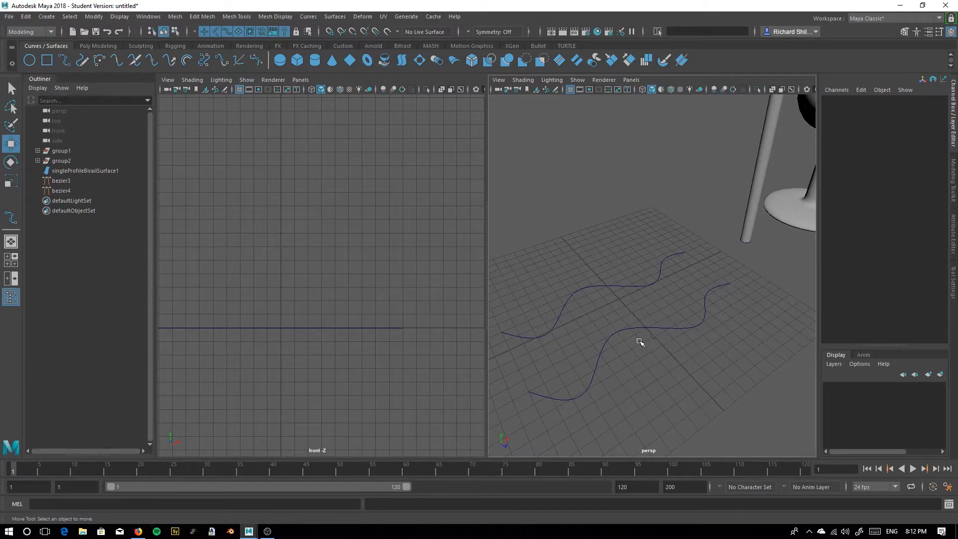
Step: Turn on the display of control vertices for both wavy curves
{"action": "left_click_drag", "start_coordinate": [597, 268], "coordinate": [639, 343]}
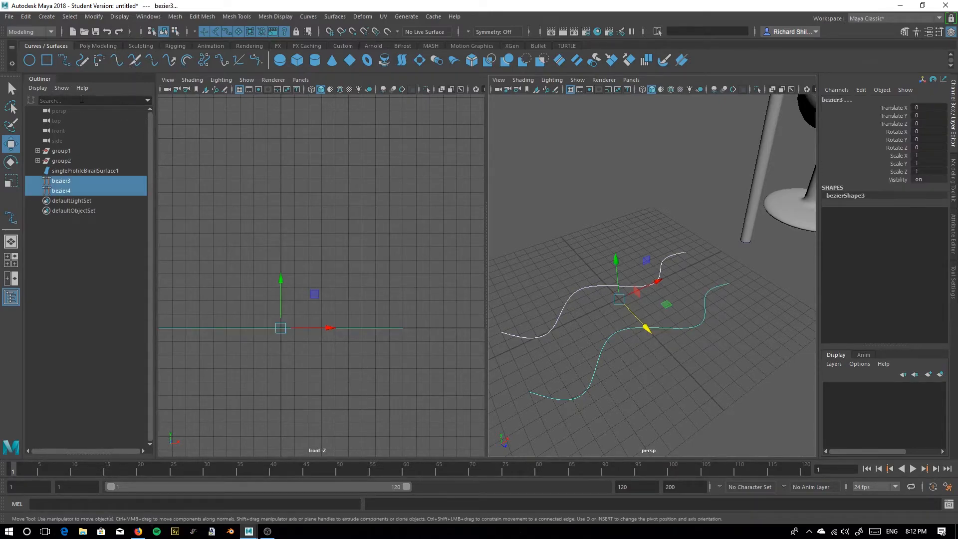
{"action": "left_click", "coordinate": [28, 18]}
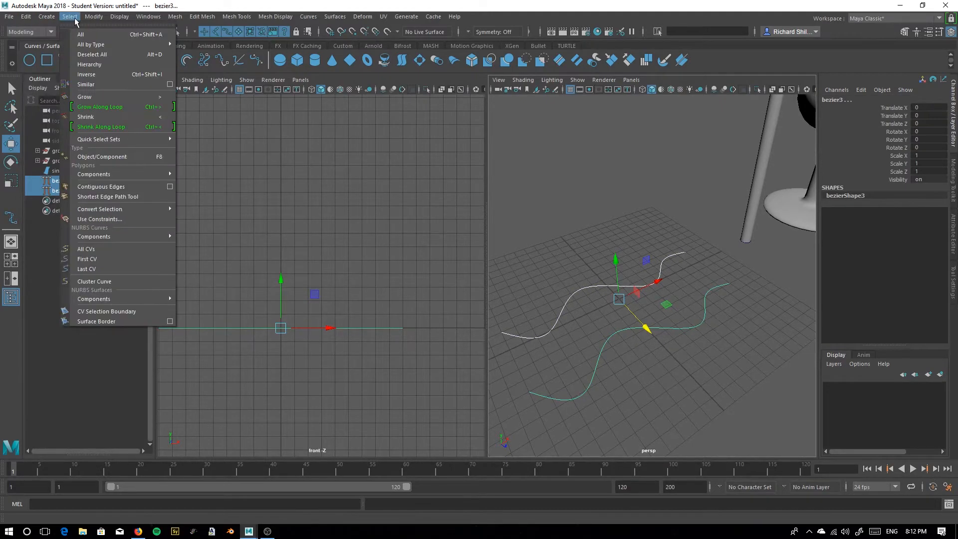
{"action": "mouse_move", "coordinate": [119, 16]}
{"action": "mouse_move", "coordinate": [148, 155]}
{"action": "left_click", "coordinate": [364, 162]}
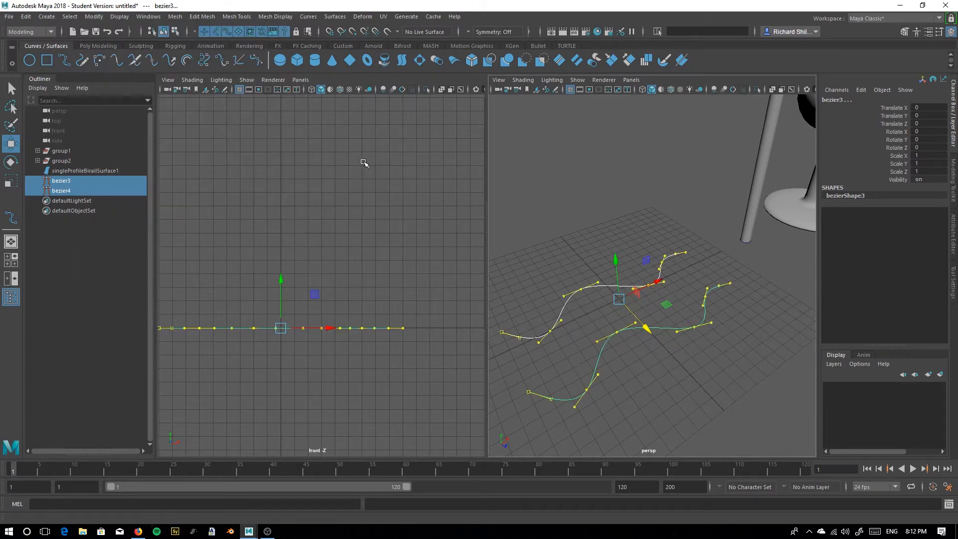
{"action": "left_click", "coordinate": [664, 235]}
Step: Draw a straight EP curve joining the matching ends of the two wavy curves, snapped to their end points
{"action": "scroll", "coordinate": [664, 235], "scroll_direction": "up", "scroll_amount": 8}
{"action": "middle_click_drag", "start_coordinate": [731, 333], "coordinate": [716, 328], "text": "alt"}
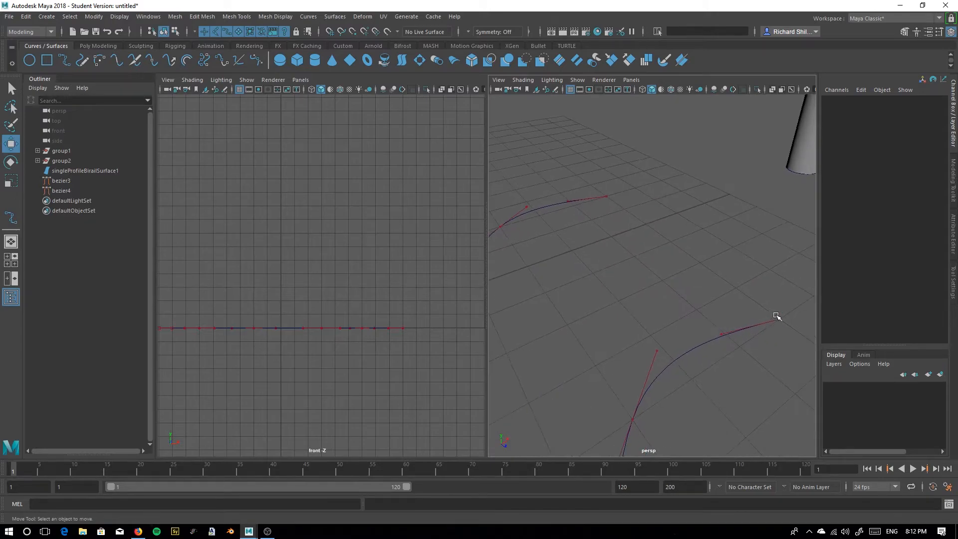
{"action": "scroll", "coordinate": [657, 237], "scroll_direction": "down", "scroll_amount": 3}
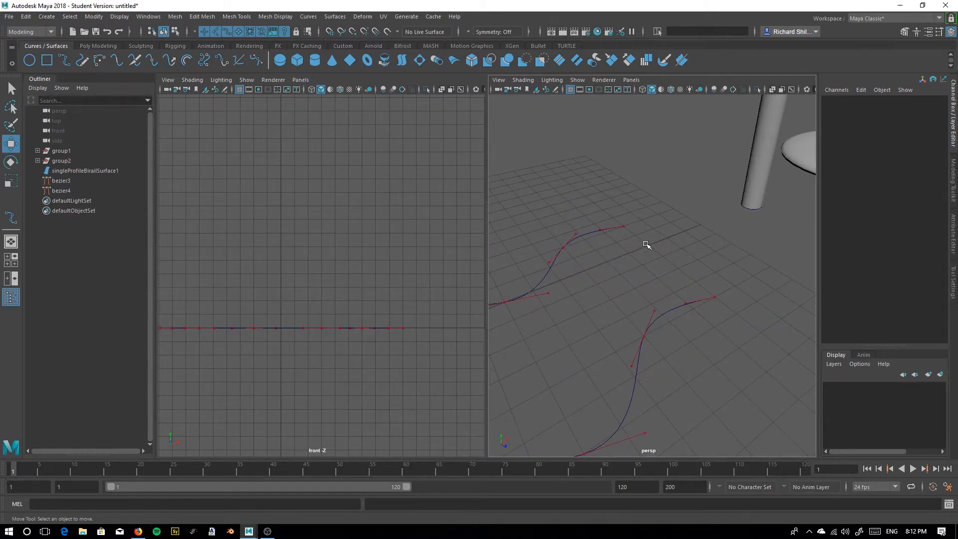
{"action": "left_click", "coordinate": [11, 218]}
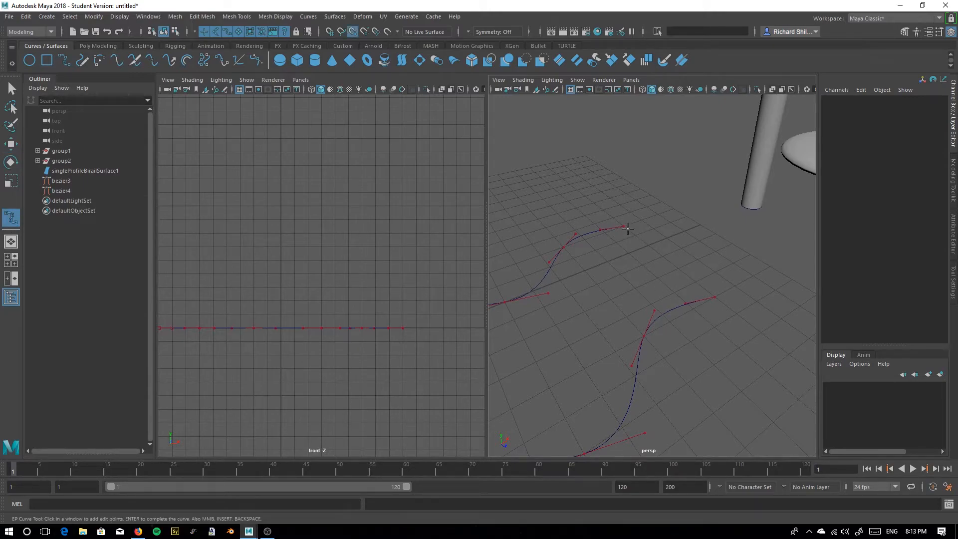
{"action": "left_click", "coordinate": [630, 229]}
{"action": "left_click", "coordinate": [716, 298]}
{"action": "key", "text": "q"}
{"action": "left_click", "coordinate": [566, 305]}
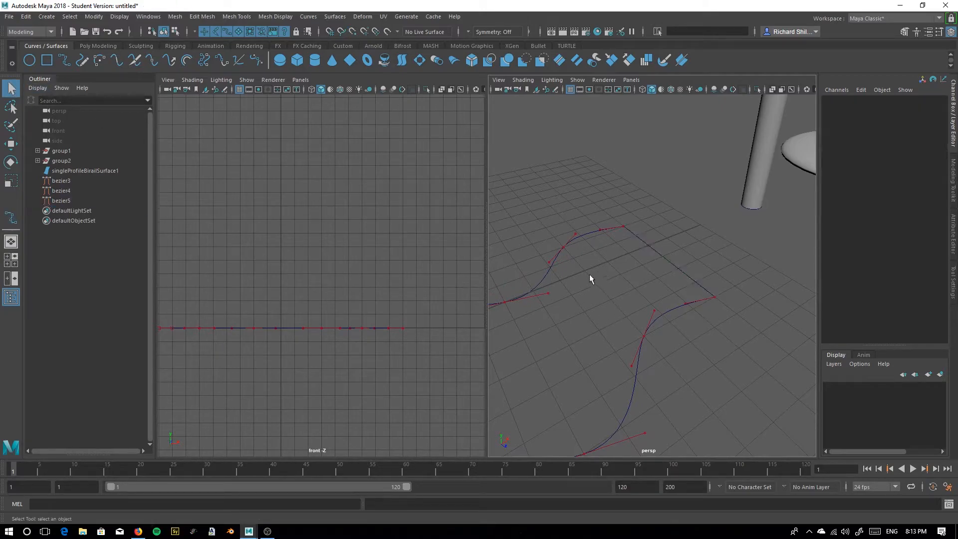
Step: Create a NURBS surface with the Birail 1 tool, using the straight curve as profile and the two wavy curves as rails
{"action": "left_click_drag", "start_coordinate": [593, 277], "coordinate": [532, 229], "text": "alt"}
{"action": "left_click_drag", "start_coordinate": [604, 249], "coordinate": [633, 226], "text": "alt"}
{"action": "left_click", "coordinate": [453, 61]}
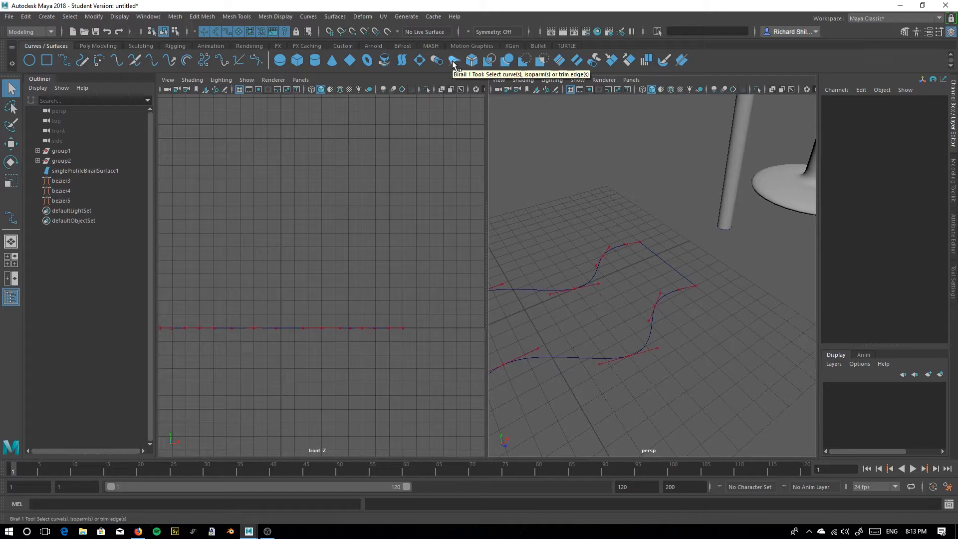
{"action": "left_click", "coordinate": [454, 62]}
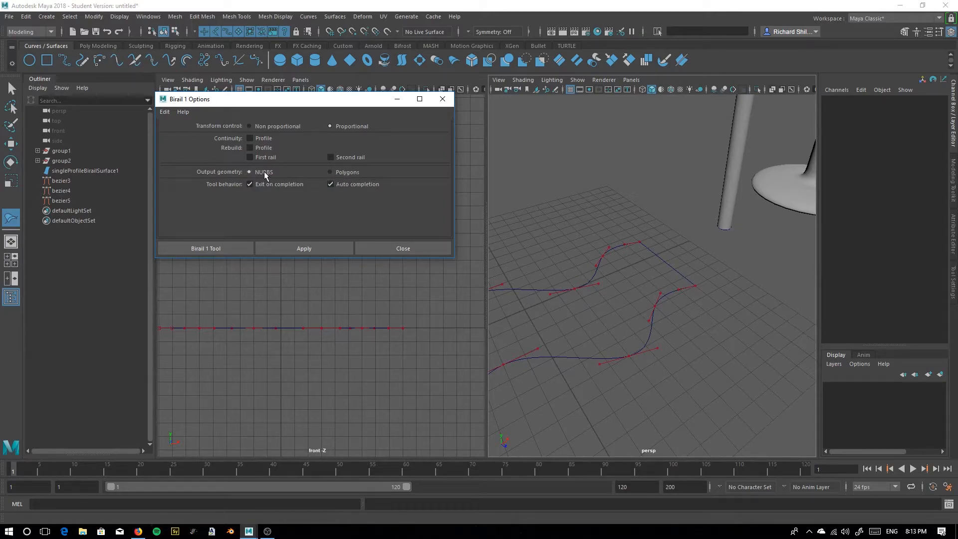
{"action": "left_click", "coordinate": [199, 249]}
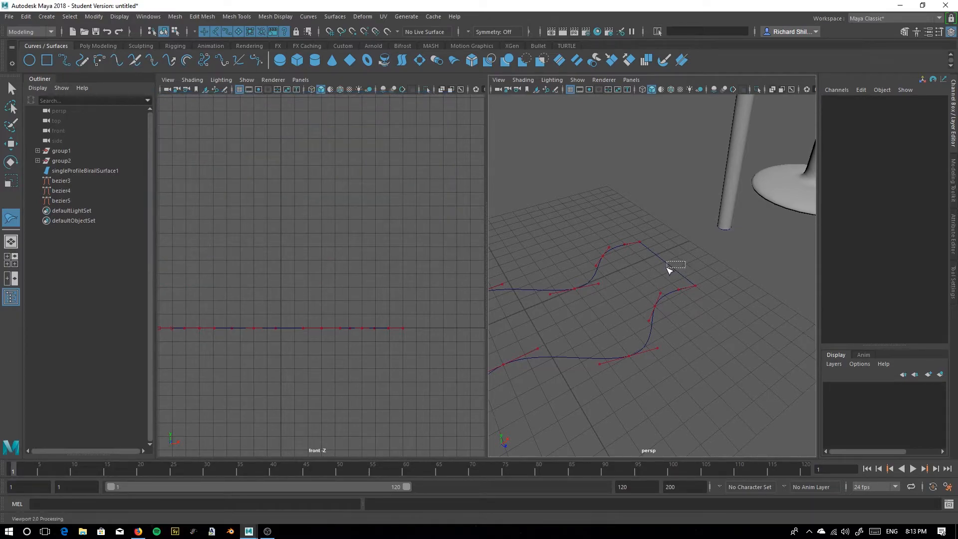
{"action": "left_click", "coordinate": [665, 263]}
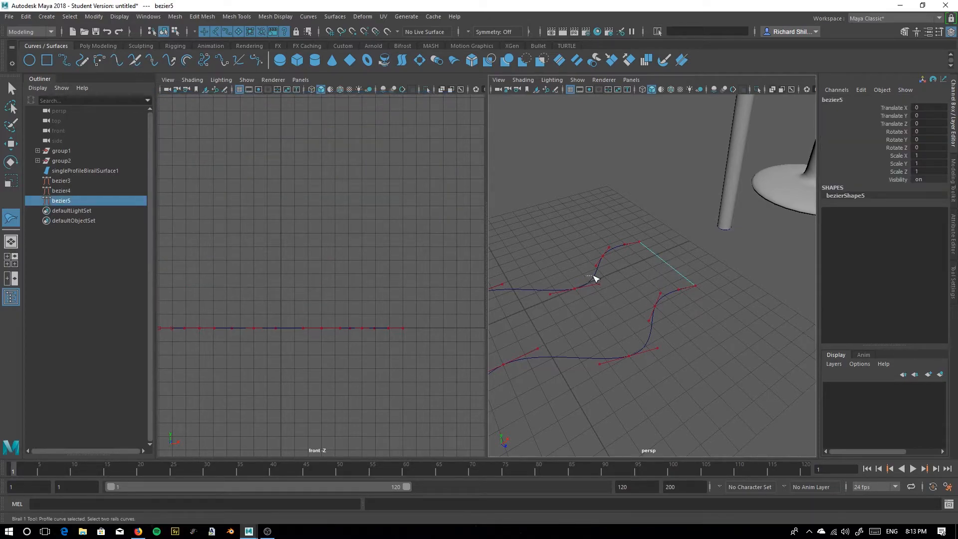
{"action": "left_click", "coordinate": [601, 279]}
{"action": "left_click", "coordinate": [659, 337]}
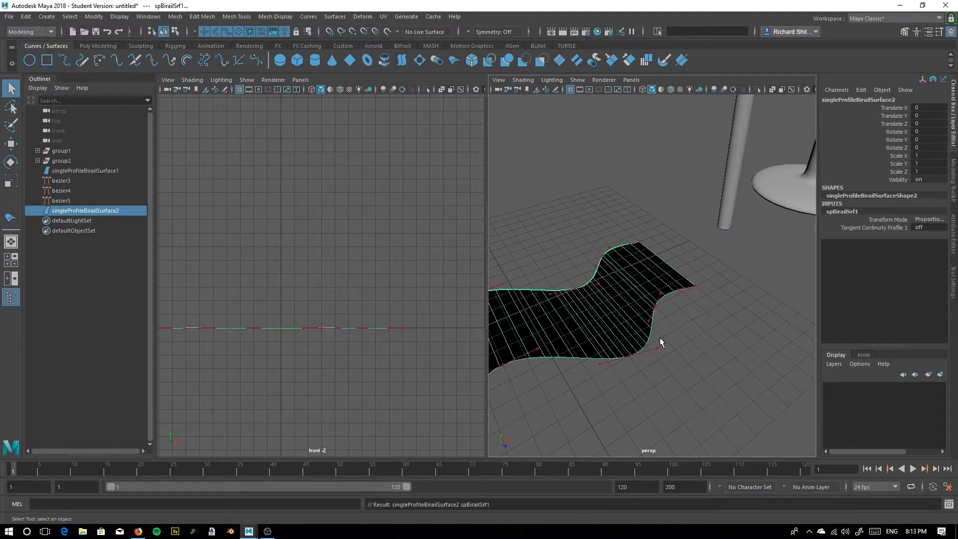
Step: Raise a control vertex near the profile end of the original rail curve along Y to form a hump in the birail surface
{"action": "left_click_drag", "start_coordinate": [591, 371], "coordinate": [683, 264], "text": "alt"}
{"action": "right_click_drag", "start_coordinate": [683, 271], "coordinate": [613, 268]}
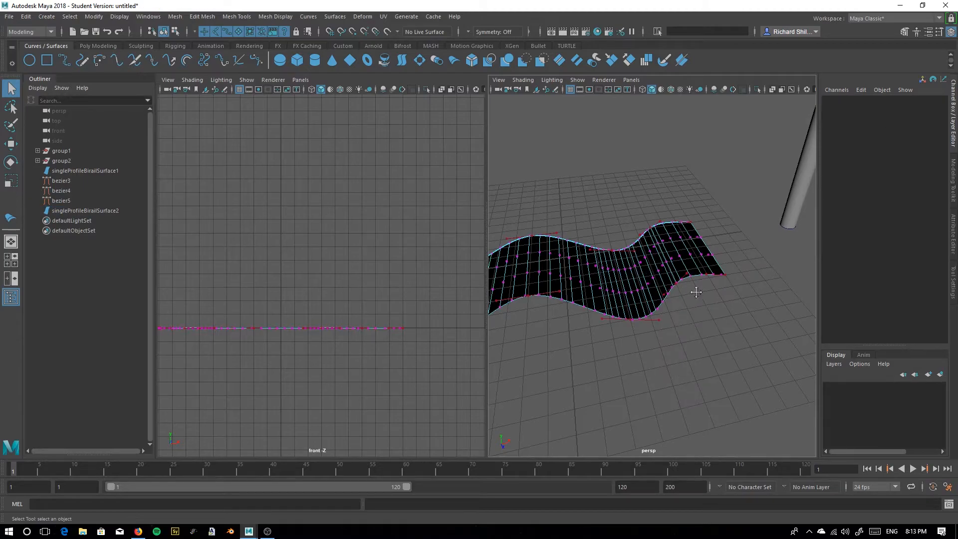
{"action": "middle_click_drag", "start_coordinate": [696, 291], "coordinate": [659, 281], "text": "alt"}
{"action": "scroll", "coordinate": [648, 304], "scroll_direction": "up", "scroll_amount": 5}
{"action": "left_click", "coordinate": [636, 312]}
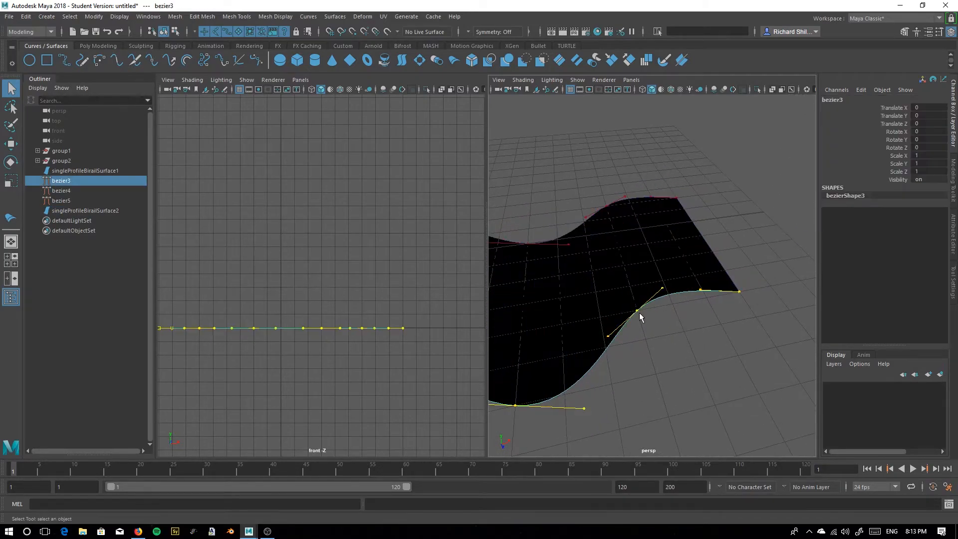
{"action": "key", "text": "w"}
{"action": "right_click_drag", "start_coordinate": [634, 318], "coordinate": [577, 277]}
{"action": "left_click", "coordinate": [637, 310]}
{"action": "left_click_drag", "start_coordinate": [634, 275], "coordinate": [630, 192]}
{"action": "left_click_drag", "start_coordinate": [623, 249], "coordinate": [647, 336], "text": "alt"}
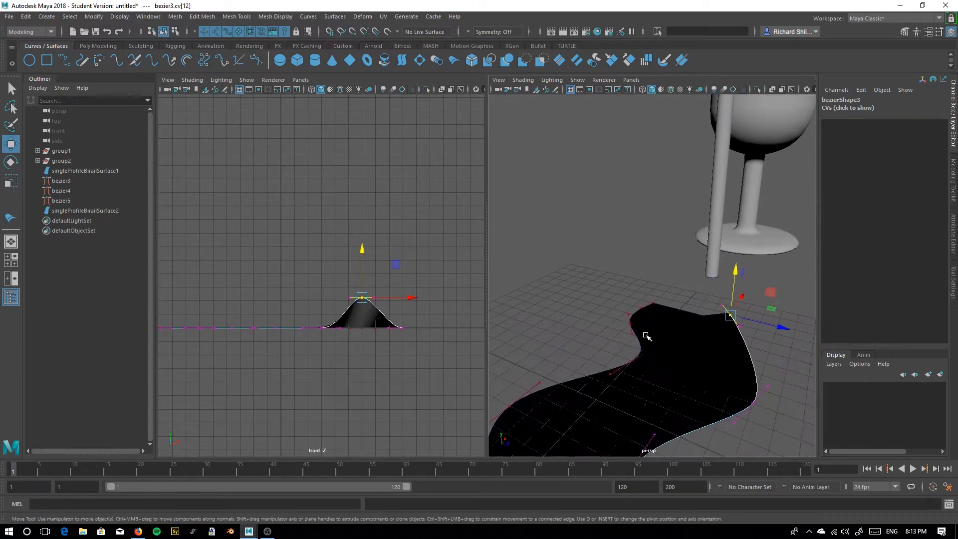
{"action": "left_click", "coordinate": [638, 358]}
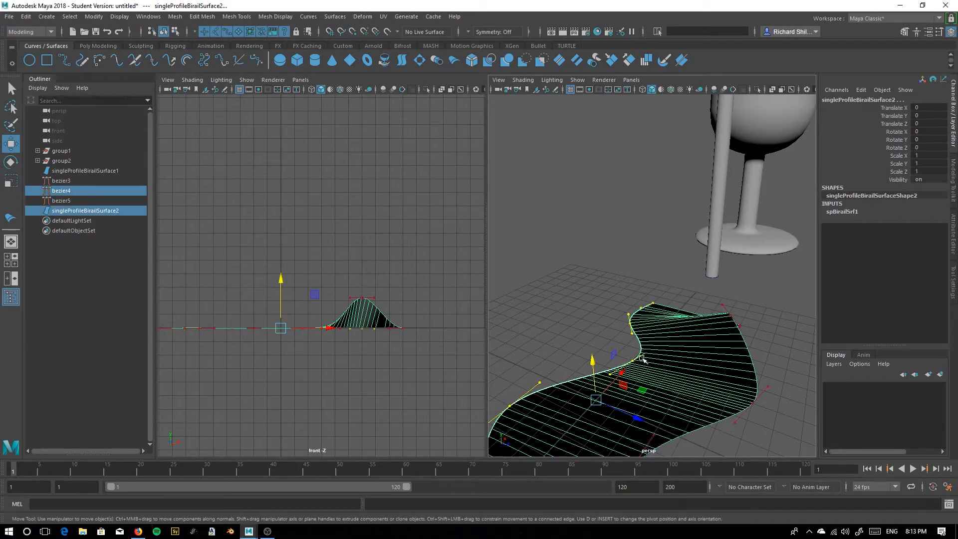
{"action": "right_click_drag", "start_coordinate": [632, 368], "coordinate": [581, 284]}
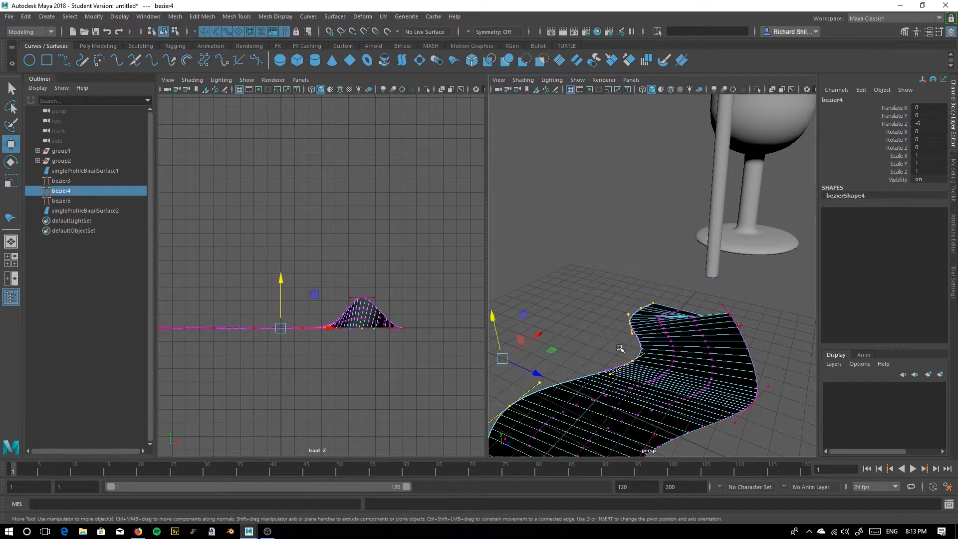
{"action": "left_click_drag", "start_coordinate": [640, 371], "coordinate": [641, 372]}
{"action": "left_click_drag", "start_coordinate": [631, 316], "coordinate": [631, 309]}
{"action": "key", "text": "ctrl+z"}
{"action": "right_click_drag", "start_coordinate": [599, 276], "coordinate": [629, 260]}
{"action": "left_click", "coordinate": [585, 304]}
{"action": "left_click", "coordinate": [61, 190]}
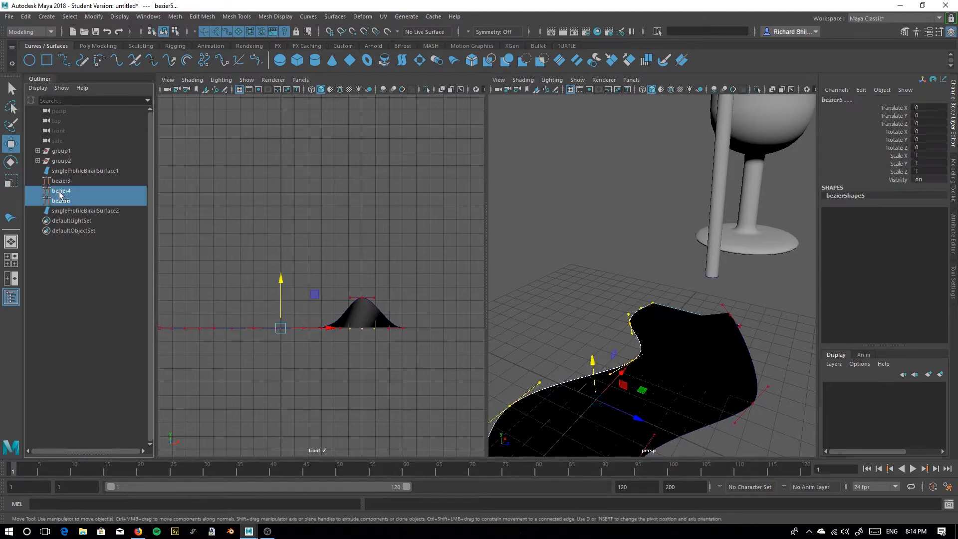
{"action": "right_click_drag", "start_coordinate": [627, 274], "coordinate": [594, 274]}
{"action": "left_click", "coordinate": [634, 358]}
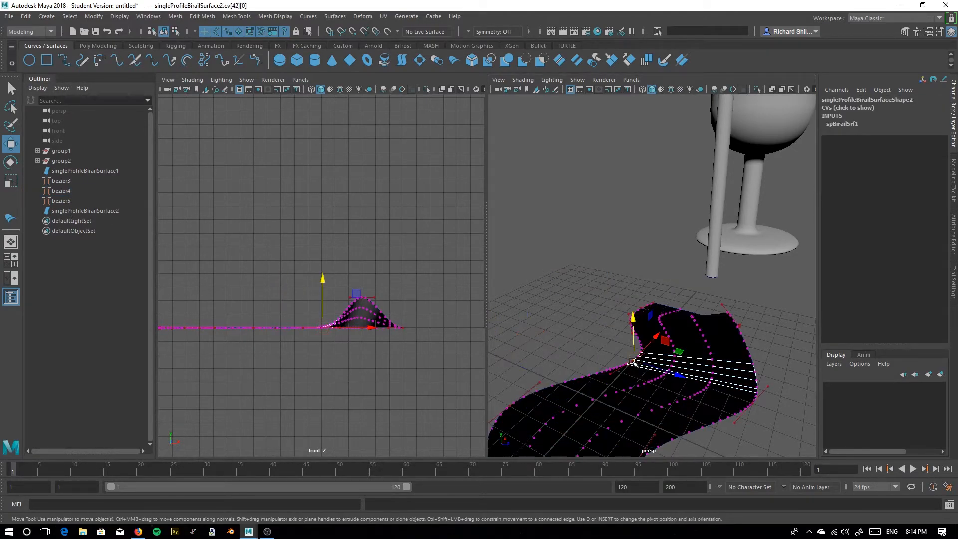
Step: Hide the newer birail surface and raise a control vertex of the duplicated rail curve along Y to form a tall hump
{"action": "left_click", "coordinate": [59, 214]}
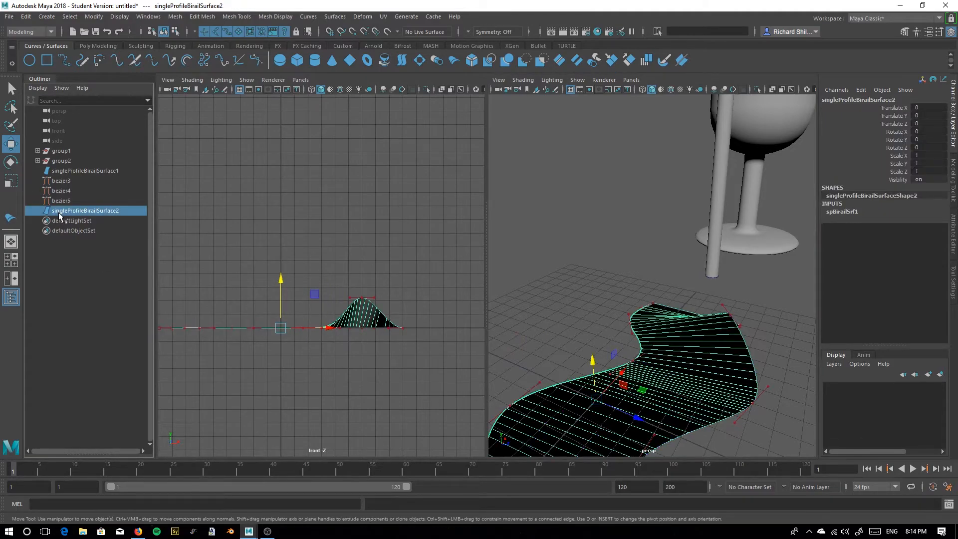
{"action": "key", "text": "ctrl+h"}
{"action": "left_click", "coordinate": [634, 359]}
{"action": "right_click_drag", "start_coordinate": [626, 284], "coordinate": [570, 286]}
{"action": "left_click_drag", "start_coordinate": [607, 350], "coordinate": [661, 385]}
{"action": "left_click_drag", "start_coordinate": [629, 314], "coordinate": [611, 224]}
Step: Lower the neighbouring anchor control vertex of the duplicated rail curve along Y to form a dip below the grid
{"action": "left_click_drag", "start_coordinate": [565, 369], "coordinate": [584, 278], "text": "alt"}
{"action": "left_click_drag", "start_coordinate": [520, 269], "coordinate": [581, 323]}
{"action": "left_click_drag", "start_coordinate": [546, 248], "coordinate": [634, 297]}
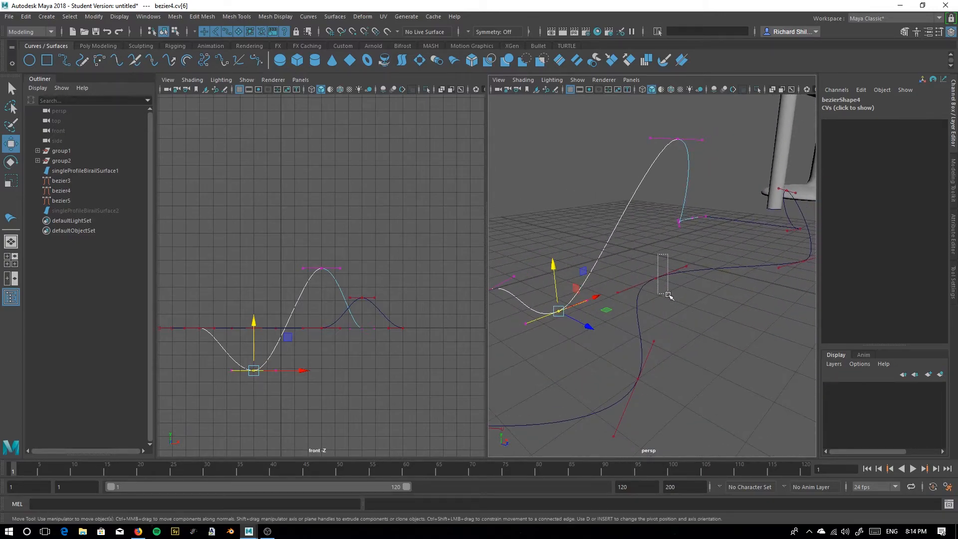
Step: Lower the matching anchor control vertex of the original rail curve along Y by about 2.45 cm
{"action": "left_click", "coordinate": [667, 277]}
{"action": "right_click_drag", "start_coordinate": [670, 276], "coordinate": [613, 261]}
{"action": "left_click", "coordinate": [655, 278]}
{"action": "left_click_drag", "start_coordinate": [656, 238], "coordinate": [662, 303]}
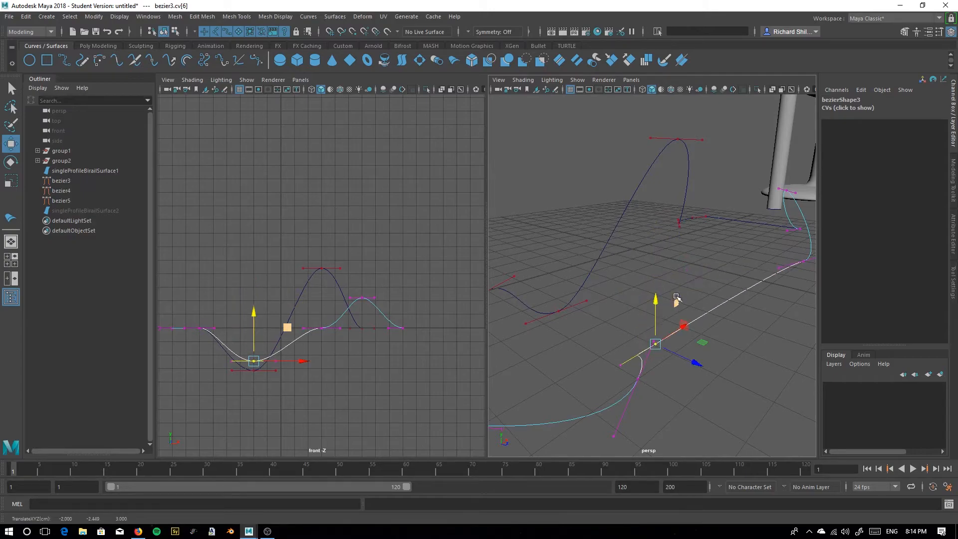
Step: Lower the original rail curve's end control vertex, at the end away from the profile curve, along Y
{"action": "right_click_drag", "start_coordinate": [675, 301], "coordinate": [632, 330], "text": "alt"}
{"action": "left_click_drag", "start_coordinate": [609, 314], "coordinate": [630, 326]}
{"action": "right_click_drag", "start_coordinate": [627, 322], "coordinate": [553, 281]}
{"action": "left_click_drag", "start_coordinate": [621, 281], "coordinate": [649, 314]}
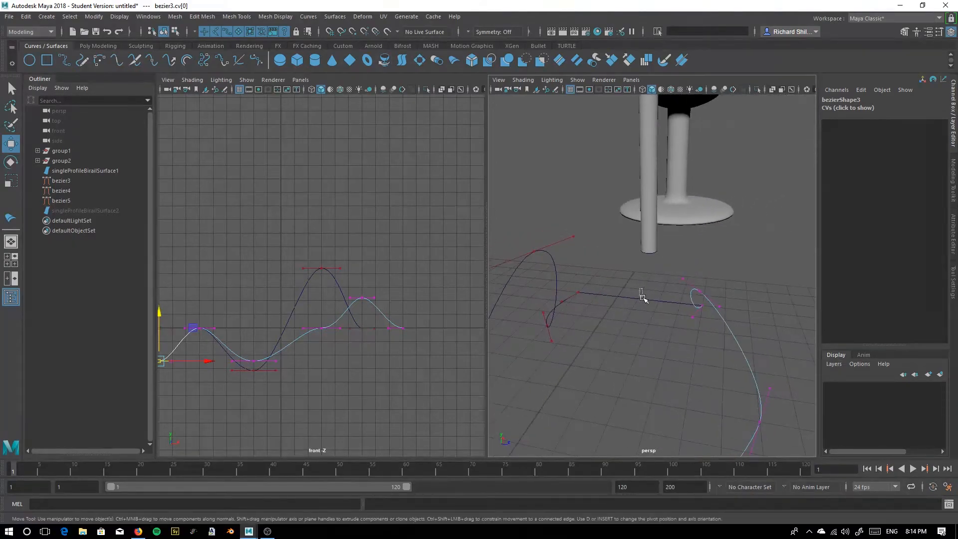
Step: Try to bow the straight profile curve by lowering its inner control vertex about 2.47 units along Y
{"action": "left_click", "coordinate": [650, 299]}
{"action": "right_click_drag", "start_coordinate": [652, 301], "coordinate": [579, 281]}
{"action": "left_click_drag", "start_coordinate": [618, 291], "coordinate": [625, 317]}
{"action": "left_click_drag", "start_coordinate": [618, 257], "coordinate": [637, 286]}
{"action": "right_click_drag", "start_coordinate": [637, 285], "coordinate": [691, 278]}
{"action": "left_click", "coordinate": [70, 220]}
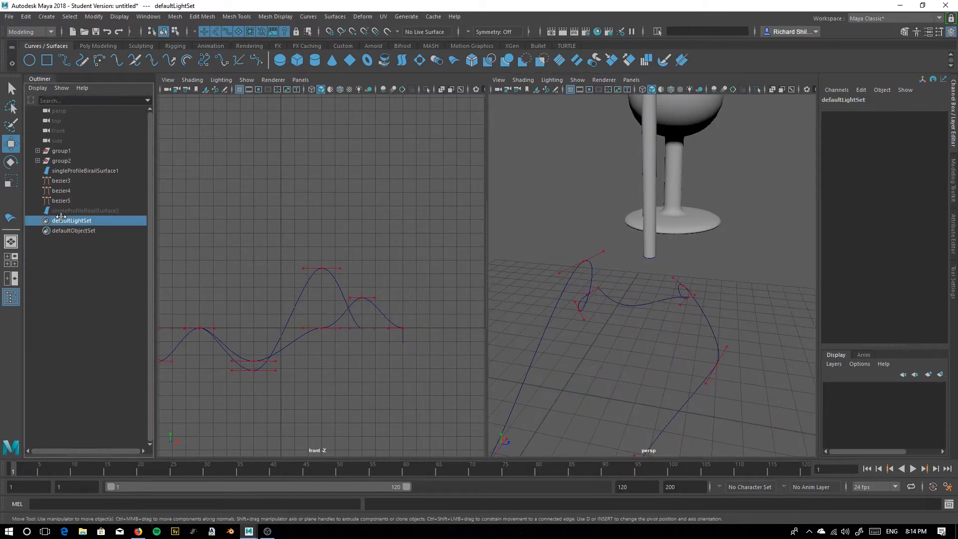
Step: Show the hidden birail surface to examine how it follows the bowed profile curve, and hide it again
{"action": "left_click", "coordinate": [64, 210]}
{"action": "key", "text": "h"}
{"action": "left_click_drag", "start_coordinate": [644, 339], "coordinate": [622, 306], "text": "alt"}
{"action": "mouse_move", "coordinate": [623, 309]}
{"action": "right_mouse_down", "text": "alt"}
{"action": "mouse_move", "coordinate": [674, 317]}
{"action": "mouse_move", "coordinate": [632, 322]}
{"action": "right_mouse_up", "text": "alt"}
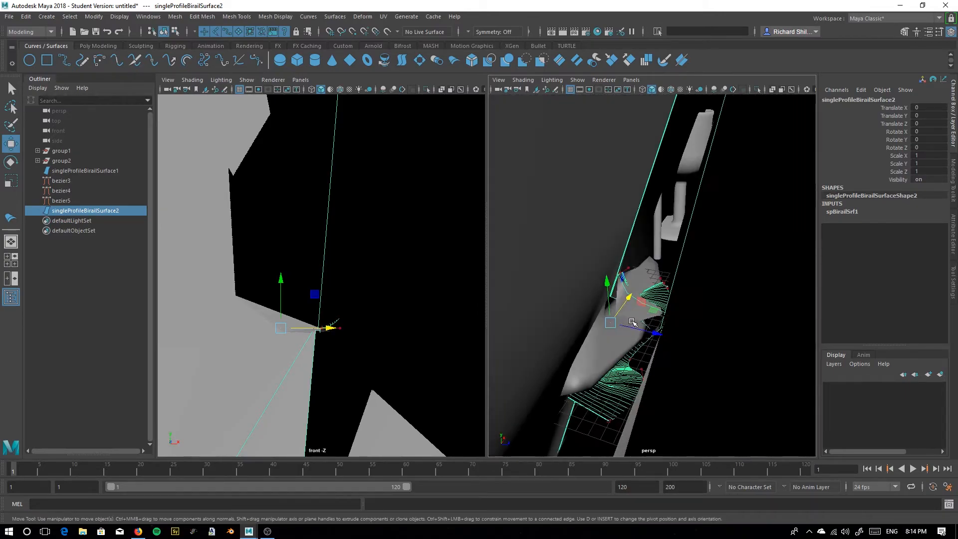
{"action": "key", "text": "h"}
{"action": "right_click_drag", "start_coordinate": [552, 267], "coordinate": [643, 318], "text": "alt"}
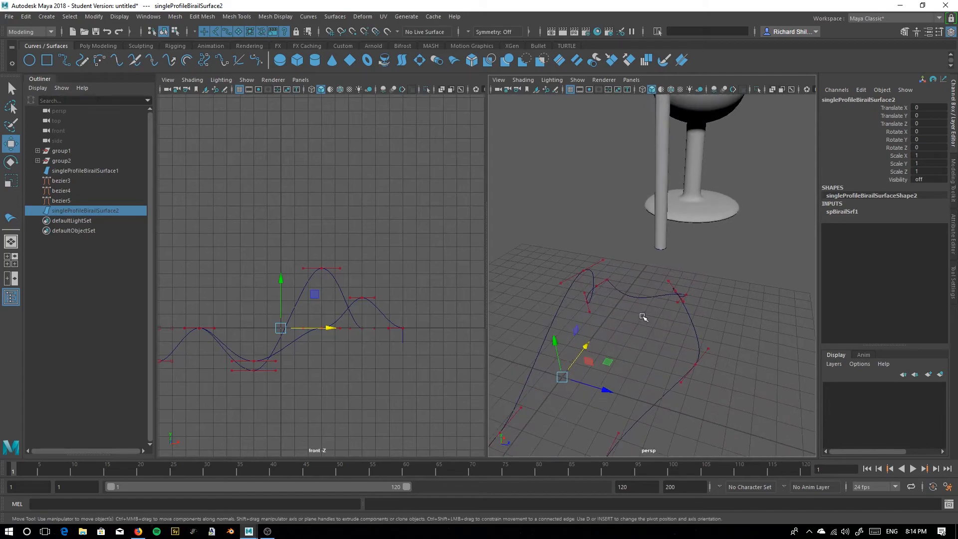
Step: Undo the lowering of the profile curve's control vertex and check the birail surface once more before hiding it
{"action": "key", "text": "ctrl+z"}
{"action": "key", "text": "ctrl+z"}
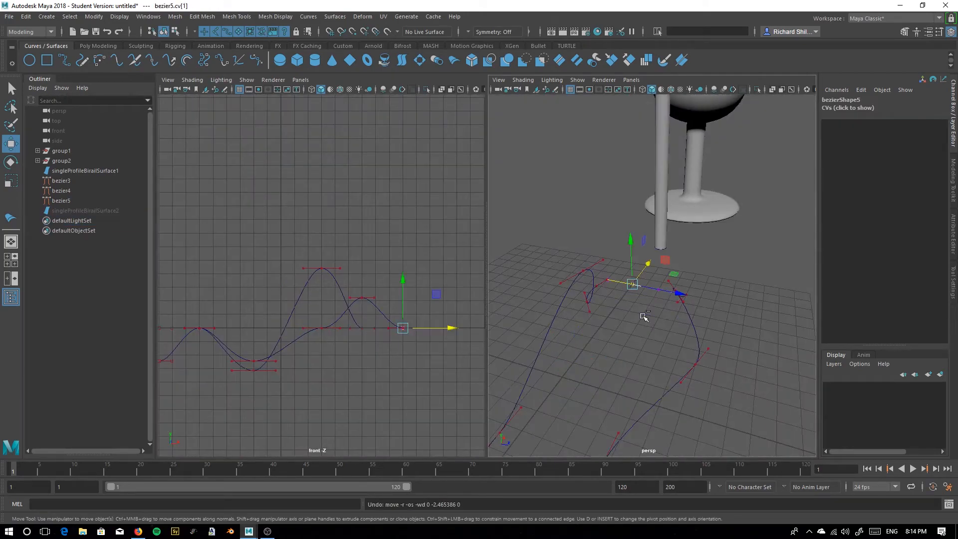
{"action": "left_click", "coordinate": [61, 210]}
{"action": "key", "text": "h"}
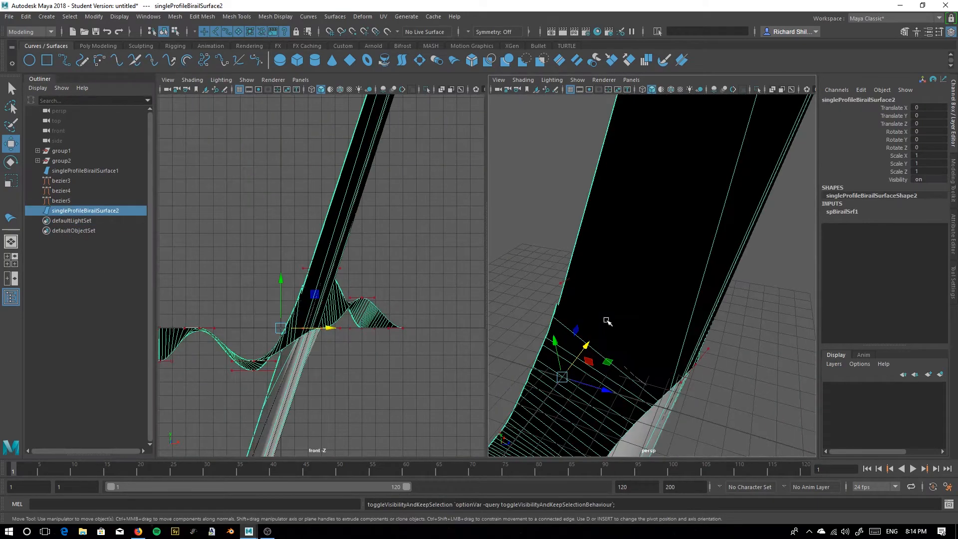
{"action": "scroll", "coordinate": [658, 306], "scroll_direction": "down", "scroll_amount": 5}
{"action": "key", "text": "h"}
Step: Lower the hump's control vertex on the duplicated rail curve back to about grid level and show the birail surface again
{"action": "left_click_drag", "start_coordinate": [620, 323], "coordinate": [589, 274], "text": "alt"}
{"action": "right_click", "coordinate": [616, 257]}
{"action": "left_click", "coordinate": [556, 254]}
{"action": "left_click_drag", "start_coordinate": [579, 235], "coordinate": [618, 256]}
{"action": "left_click_drag", "start_coordinate": [612, 200], "coordinate": [610, 222]}
{"action": "left_click_drag", "start_coordinate": [651, 359], "coordinate": [529, 344], "text": "alt"}
{"action": "left_click", "coordinate": [71, 210]}
{"action": "key", "text": "h"}
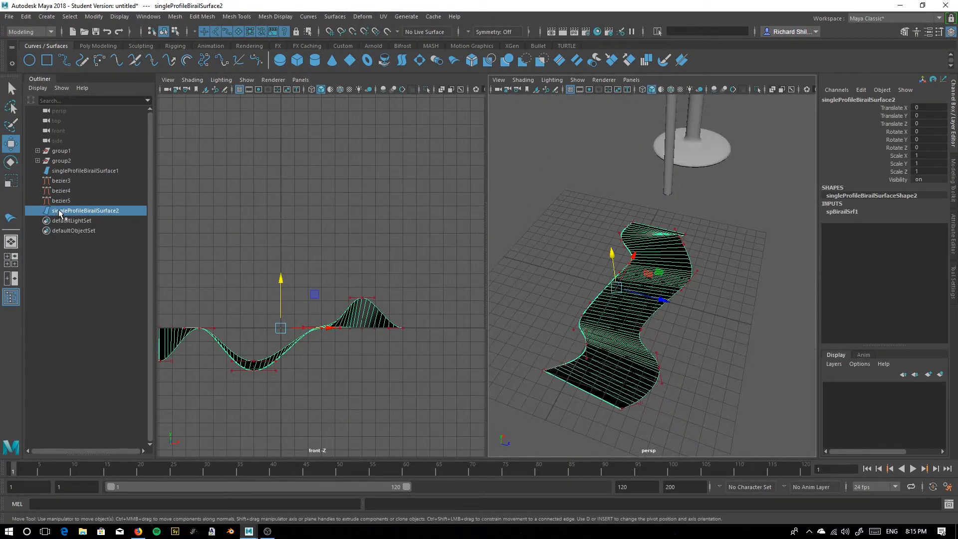
Step: Delete the leftover earlier birail surface, singleProfileBirailSurface1
{"action": "left_click_drag", "start_coordinate": [56, 206], "coordinate": [61, 177]}
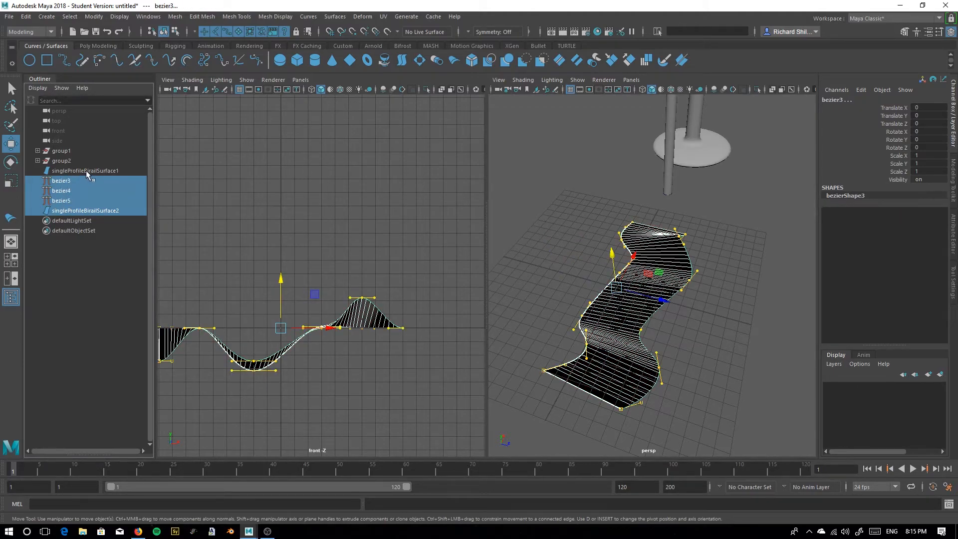
{"action": "left_click", "coordinate": [86, 170]}
{"action": "key", "text": "Delete"}
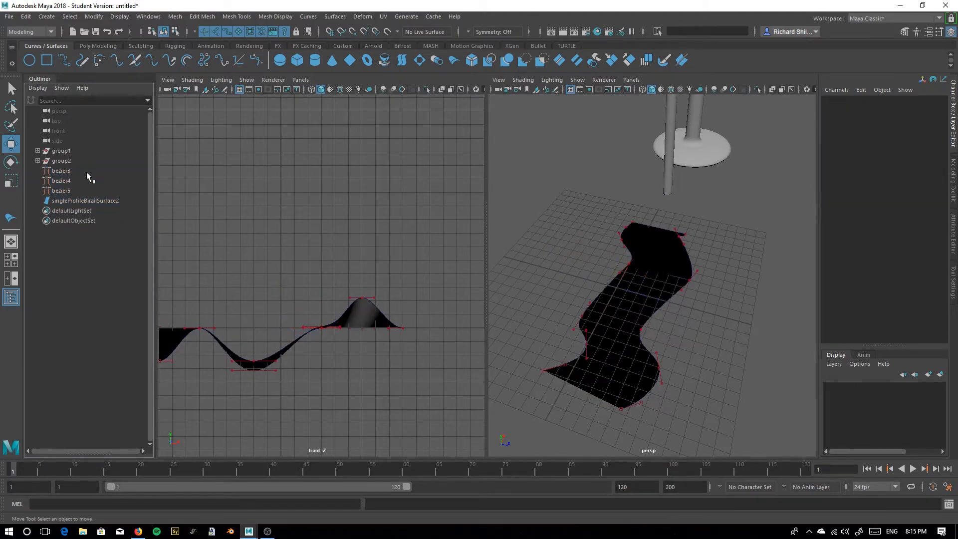
Step: Group the three Bezier curves together with the remaining birail surface
{"action": "left_click_drag", "start_coordinate": [58, 172], "coordinate": [59, 202]}
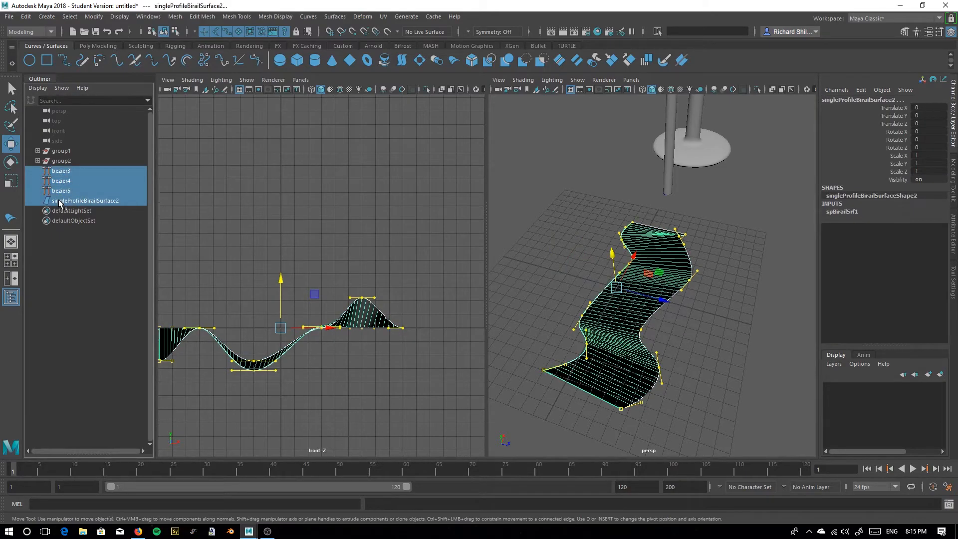
{"action": "key", "text": "g"}
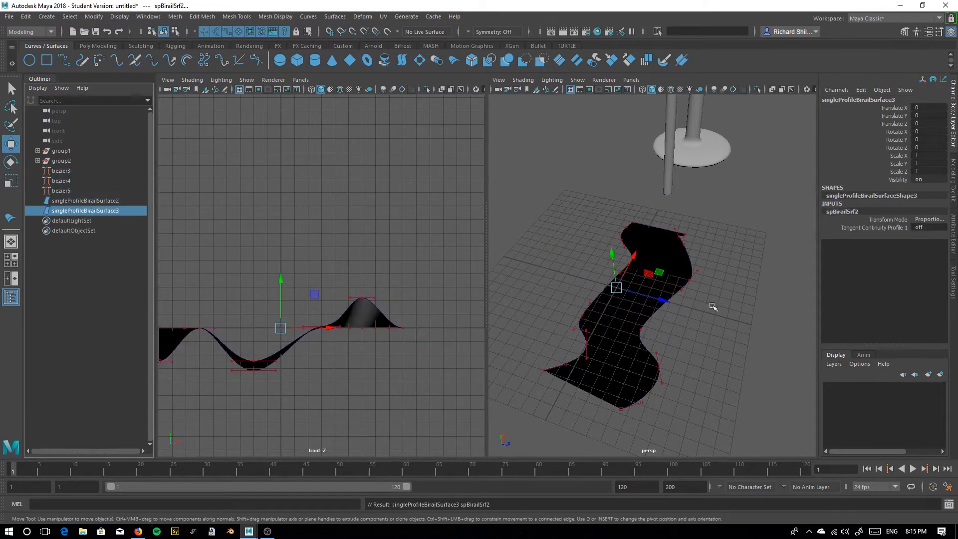
{"action": "key", "text": "ctrl+z"}
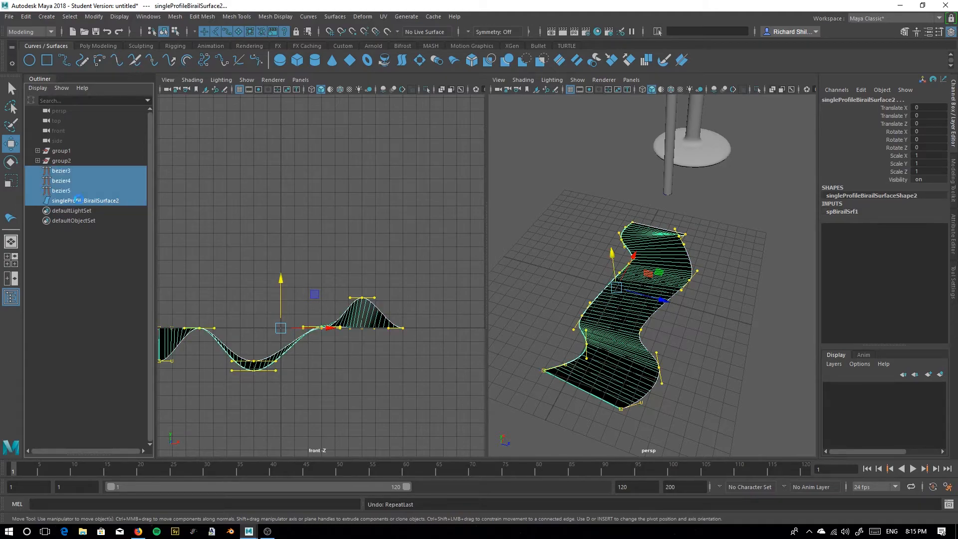
{"action": "key", "text": "ctrl+g"}
Step: Move the birail group along Z and X away from the grid centre, placing it near the tube and goblet
{"action": "left_click_drag", "start_coordinate": [664, 299], "coordinate": [543, 266]}
{"action": "middle_click_drag", "start_coordinate": [545, 264], "coordinate": [621, 284], "text": "alt"}
{"action": "left_click_drag", "start_coordinate": [583, 246], "coordinate": [666, 160]}
{"action": "scroll", "coordinate": [705, 268], "scroll_direction": "down", "scroll_amount": 3}
{"action": "left_click_drag", "start_coordinate": [706, 267], "coordinate": [630, 300], "text": "alt"}
{"action": "middle_click_drag", "start_coordinate": [628, 316], "coordinate": [559, 316], "text": "alt"}
{"action": "left_click_drag", "start_coordinate": [559, 317], "coordinate": [601, 318], "text": "alt"}
{"action": "left_click", "coordinate": [619, 329]}
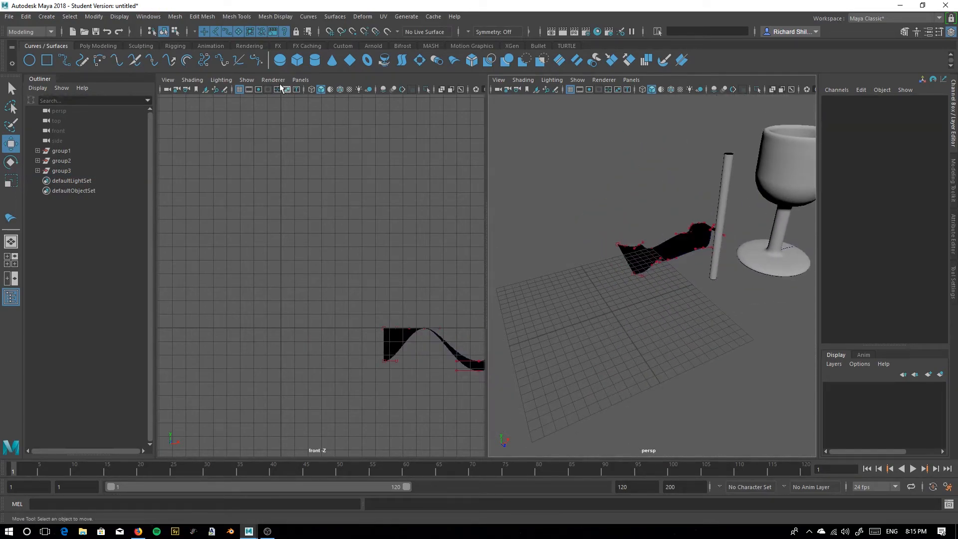
Step: Create a NURBS sphere primitive, inspect it and undo its creation
{"action": "left_click", "coordinate": [280, 60]}
{"action": "left_click_drag", "start_coordinate": [595, 379], "coordinate": [586, 343], "text": "alt"}
{"action": "right_click_drag", "start_coordinate": [585, 342], "coordinate": [652, 410], "text": "alt"}
{"action": "middle_click_drag", "start_coordinate": [652, 411], "coordinate": [720, 331], "text": "alt"}
{"action": "key", "text": "ctrl+z"}
Step: Examine the tube, goblet and birail models by selecting their groups in turn
{"action": "left_click_drag", "start_coordinate": [637, 295], "coordinate": [590, 216], "text": "alt"}
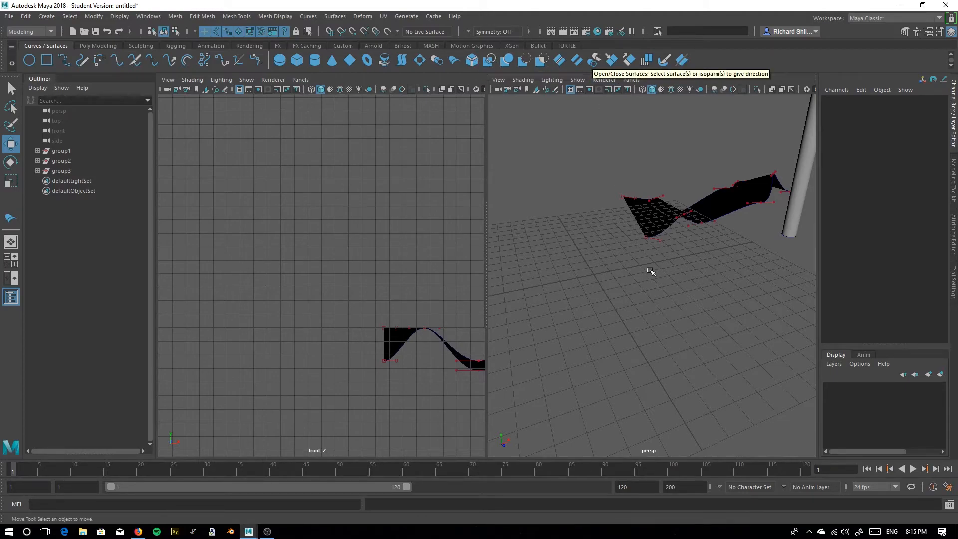
{"action": "scroll", "coordinate": [644, 260], "scroll_direction": "down", "scroll_amount": 3}
{"action": "left_click_drag", "start_coordinate": [644, 261], "coordinate": [634, 327], "text": "alt"}
{"action": "left_click", "coordinate": [62, 160]}
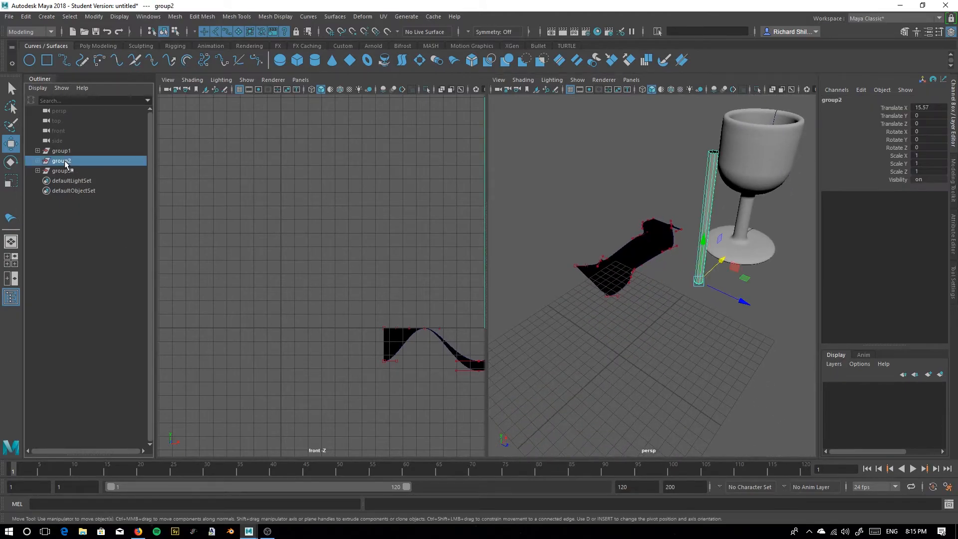
{"action": "left_click_drag", "start_coordinate": [655, 337], "coordinate": [629, 303], "text": "alt"}
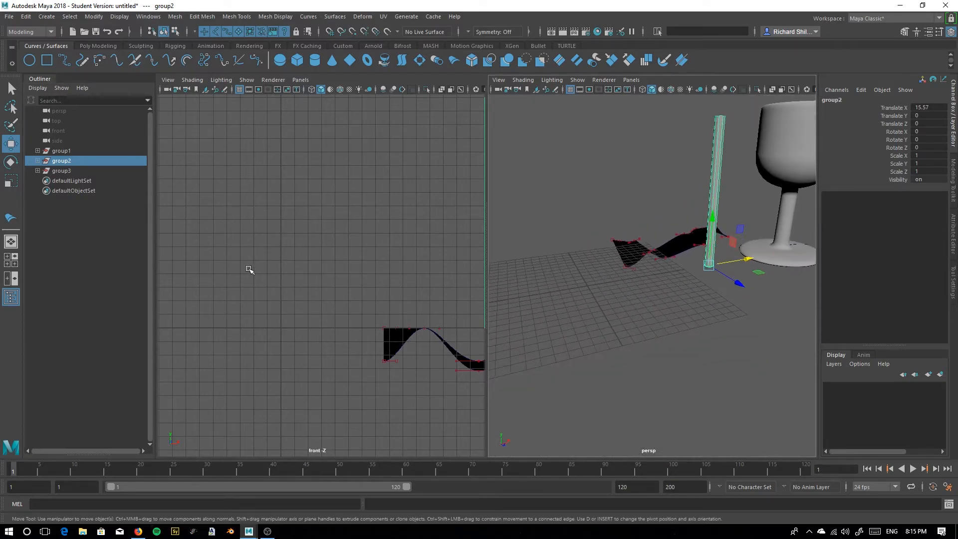
{"action": "left_click", "coordinate": [73, 150]}
{"action": "left_click", "coordinate": [66, 171]}
{"action": "left_click", "coordinate": [60, 162]}
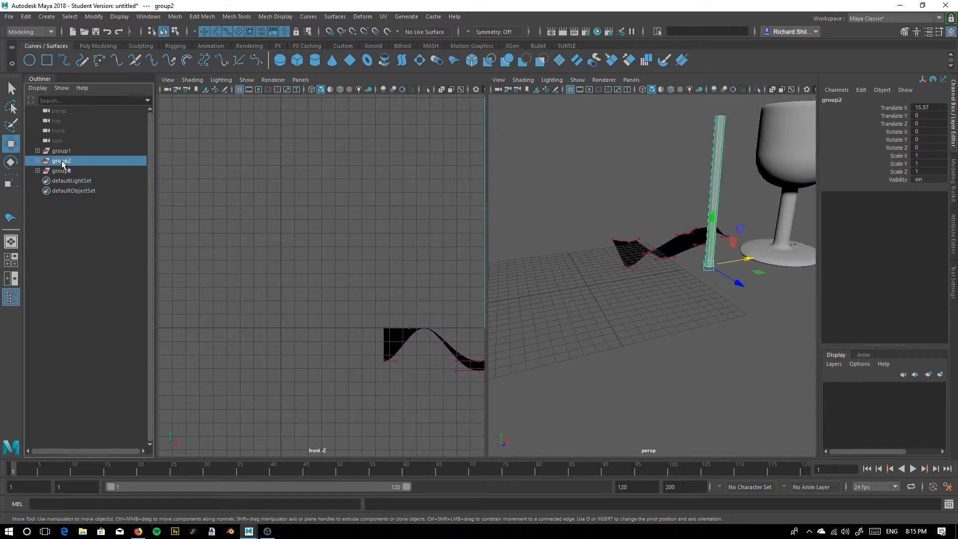
Step: Move the goblet group back to the grid centre at about X -1.5 and inspect it from several angles
{"action": "left_click", "coordinate": [62, 153]}
{"action": "scroll", "coordinate": [642, 297], "scroll_direction": "down", "scroll_amount": 4}
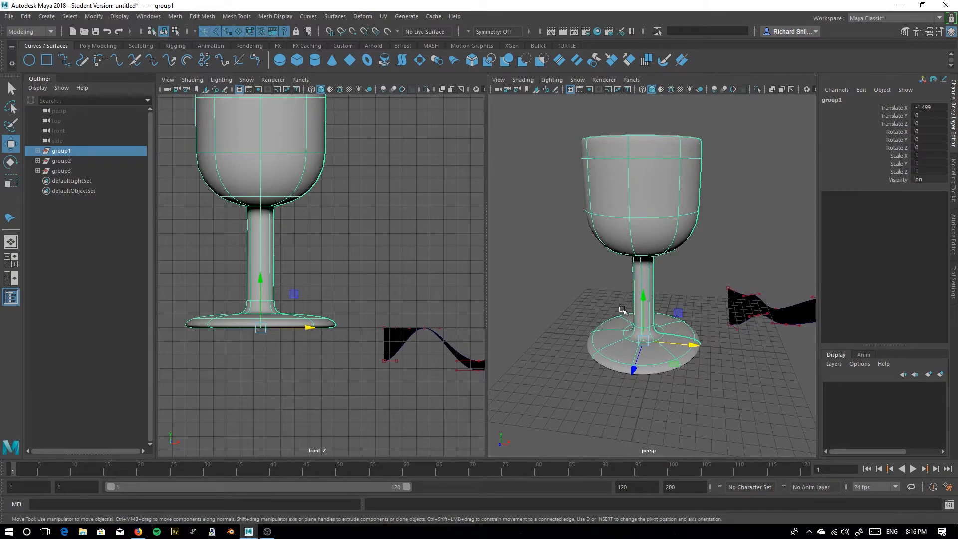
{"action": "left_click_drag", "start_coordinate": [589, 312], "coordinate": [602, 358], "text": "alt"}
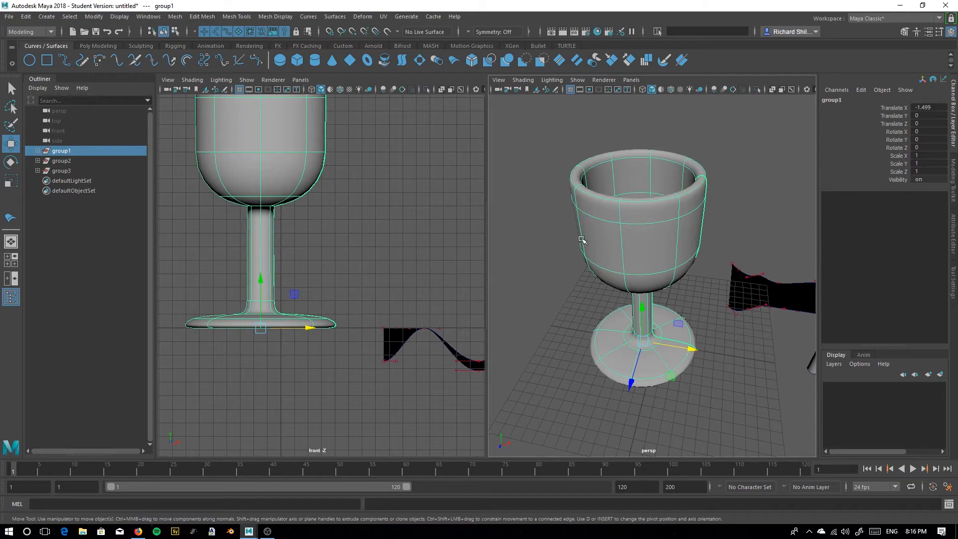
{"action": "left_click_drag", "start_coordinate": [605, 383], "coordinate": [629, 254], "text": "alt"}
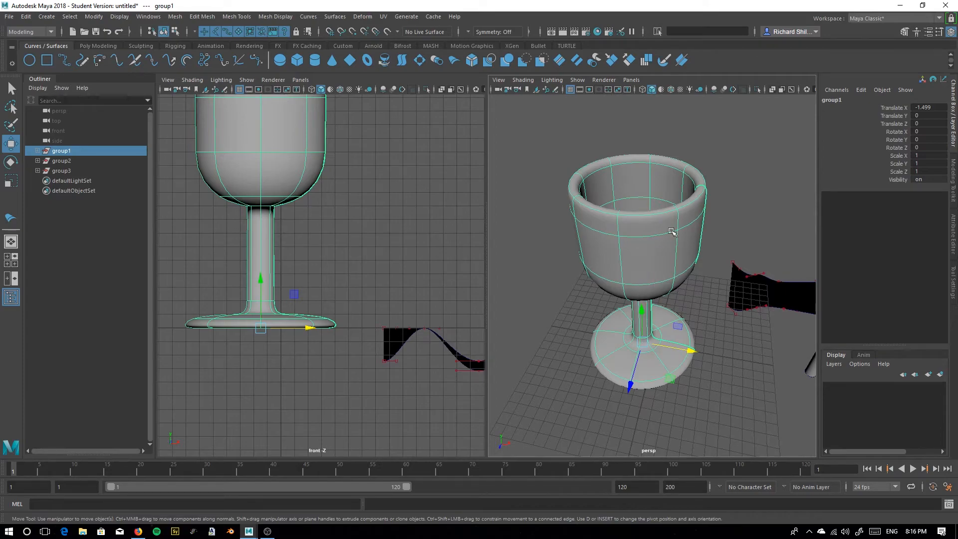
{"action": "left_click_drag", "start_coordinate": [612, 329], "coordinate": [689, 329], "text": "alt"}
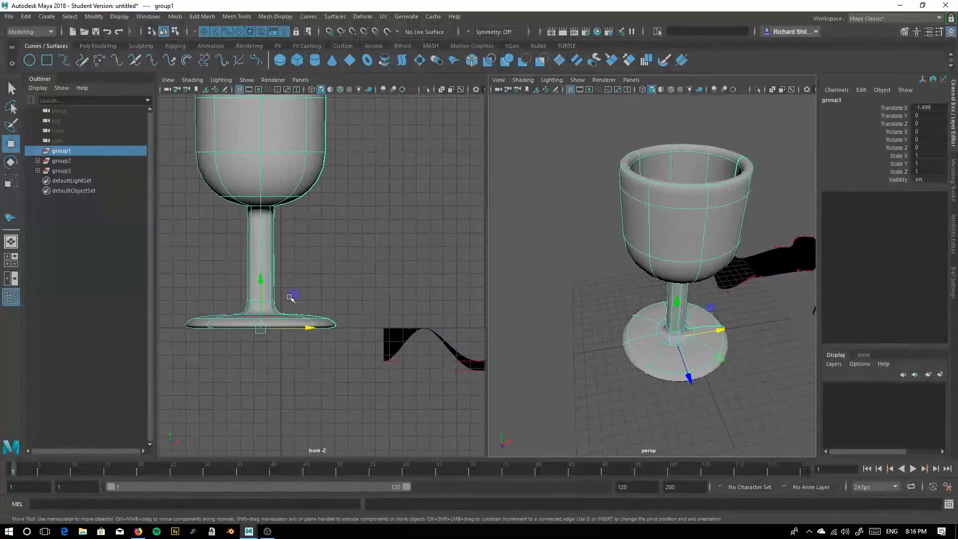
Step: Select the goblet's revolved surface inside its group and open the options for converting NURBS to polygons
{"action": "left_click", "coordinate": [35, 151]}
{"action": "left_click", "coordinate": [78, 171]}
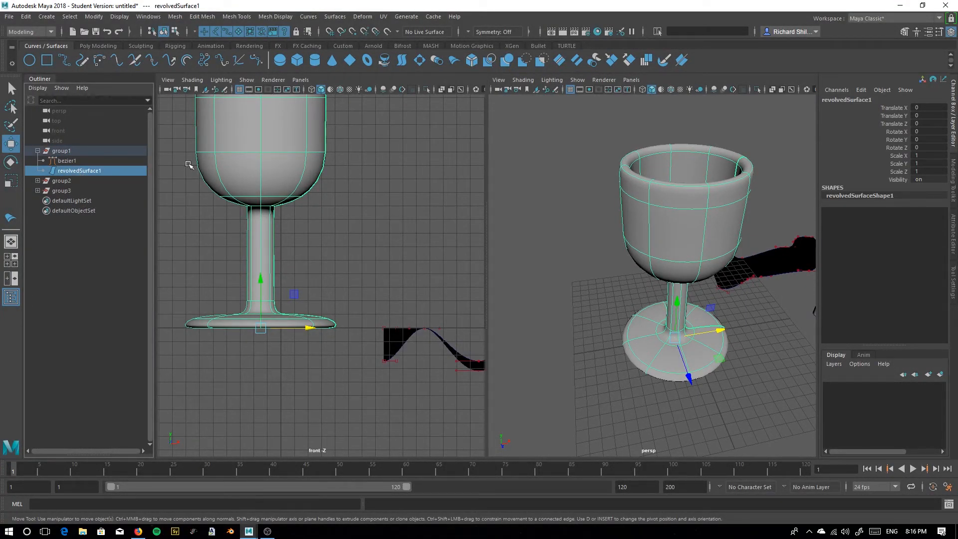
{"action": "left_click", "coordinate": [49, 19]}
{"action": "mouse_move", "coordinate": [96, 19]}
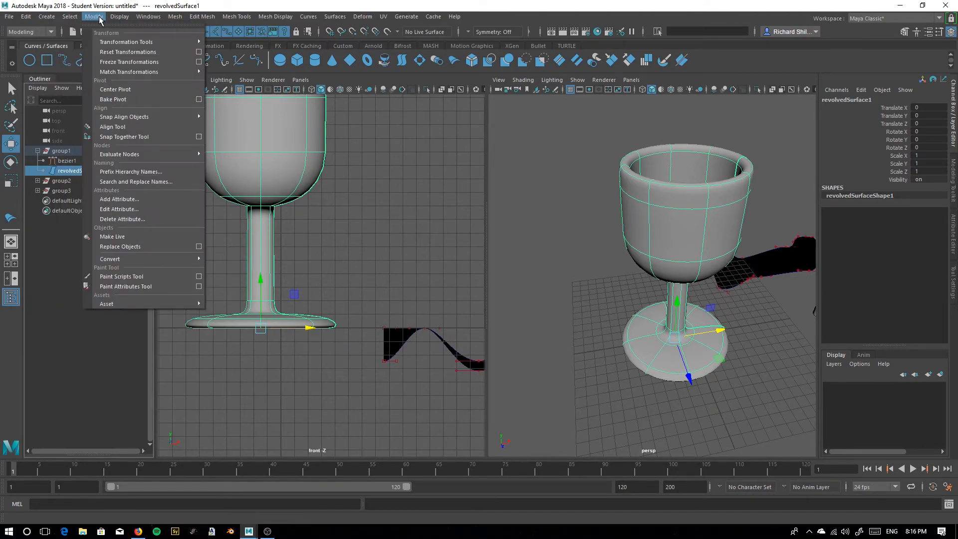
{"action": "mouse_move", "coordinate": [56, 18]}
{"action": "mouse_move", "coordinate": [146, 259]}
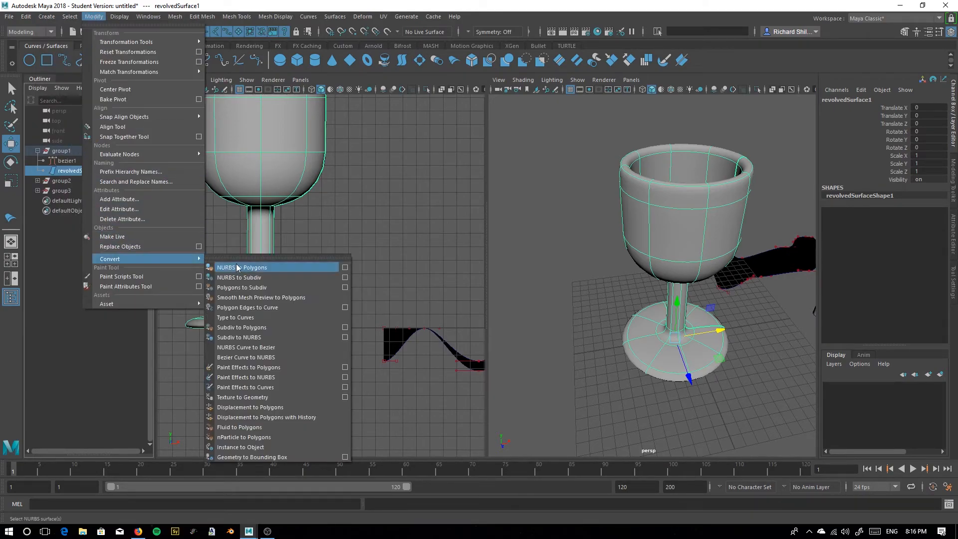
{"action": "left_click", "coordinate": [345, 267]}
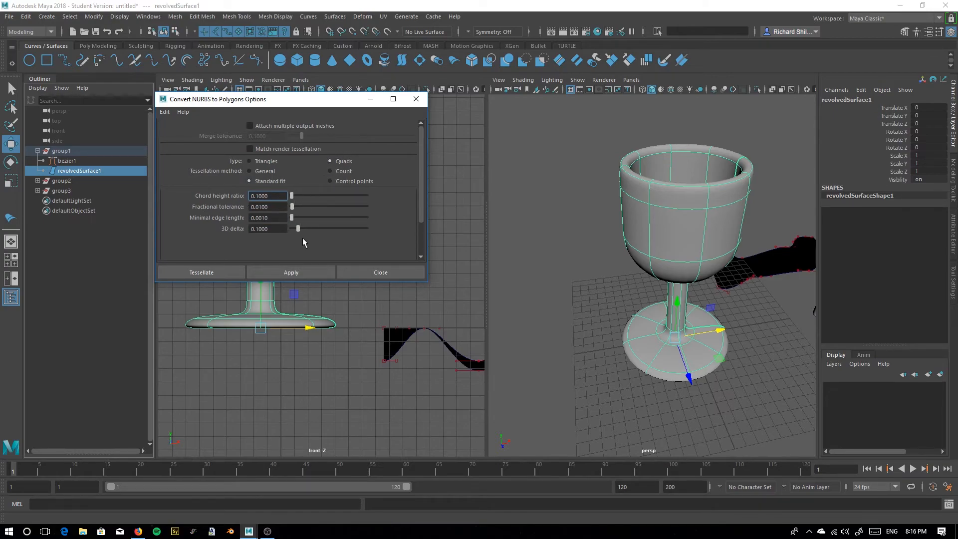
Step: Convert the revolved surface to a quad polygon mesh with Standard fit tessellation and chord height ratio 0.1, and select the new mesh
{"action": "left_click_drag", "start_coordinate": [423, 194], "coordinate": [423, 209]}
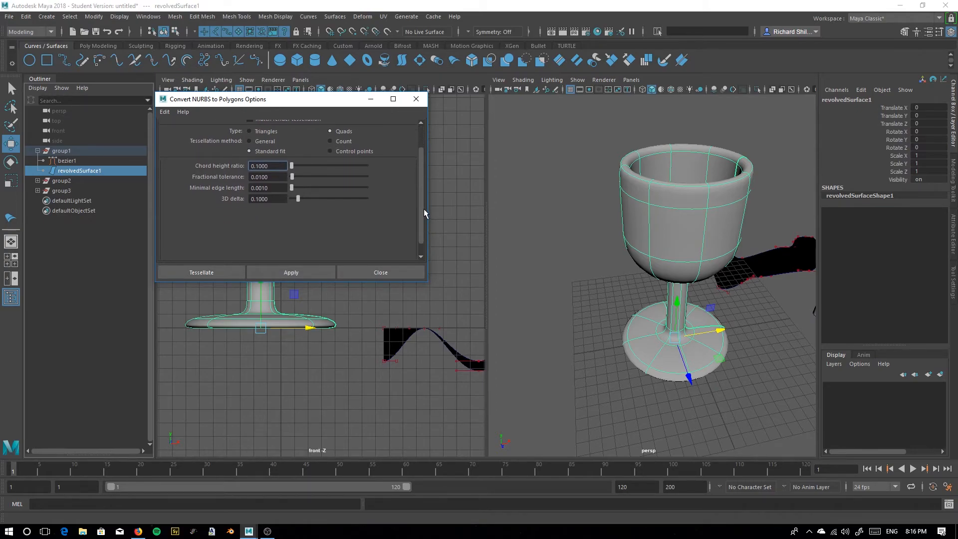
{"action": "left_click", "coordinate": [307, 270]}
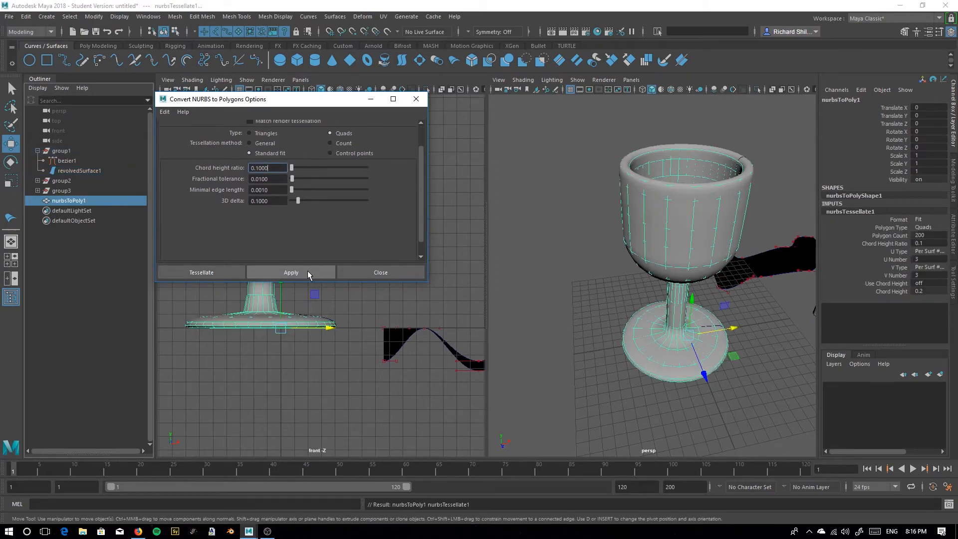
{"action": "left_click", "coordinate": [70, 203]}
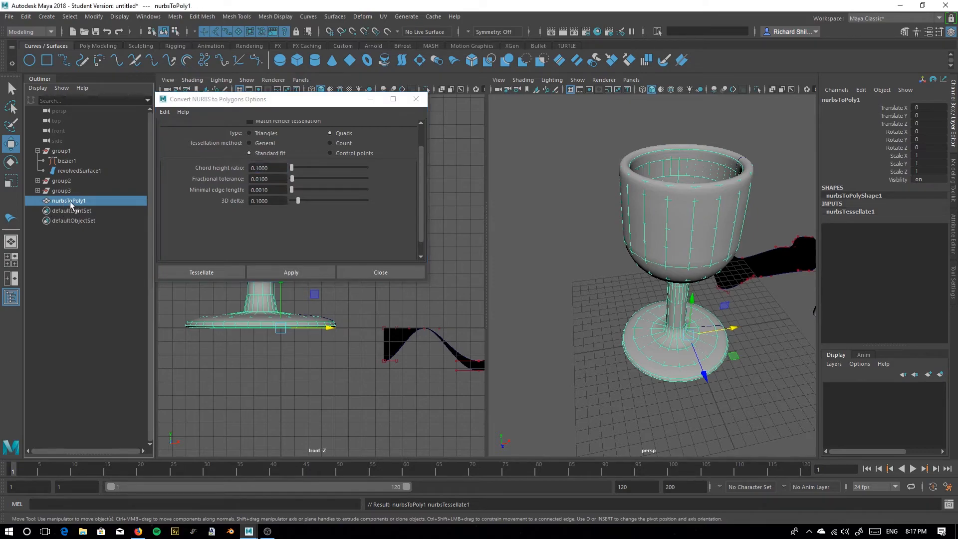
Step: Move the goblet's polygon mesh to about X -14.2, beside the original, and select several of its faces individually
{"action": "left_click_drag", "start_coordinate": [745, 335], "coordinate": [506, 244]}
{"action": "middle_click_drag", "start_coordinate": [506, 244], "coordinate": [578, 237], "text": "alt"}
{"action": "right_click_drag", "start_coordinate": [571, 178], "coordinate": [579, 207]}
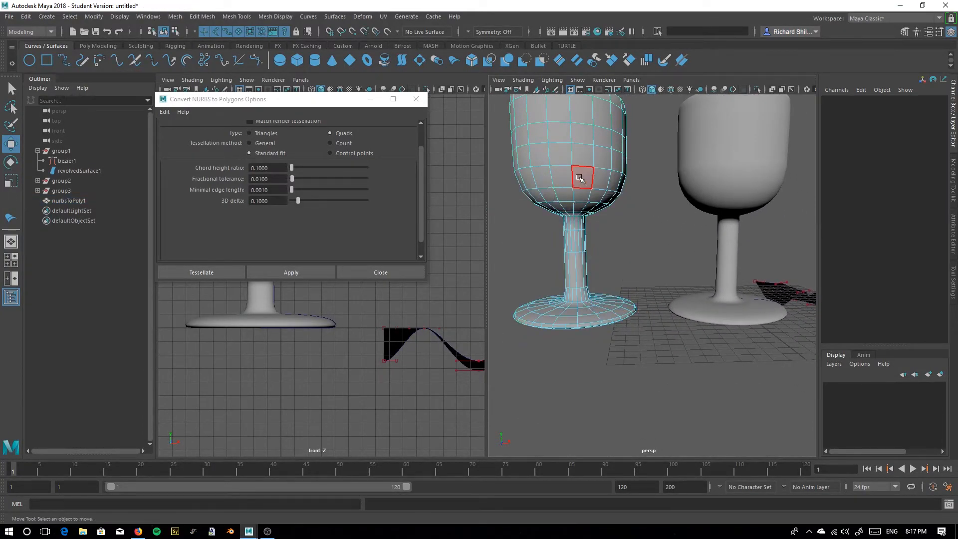
{"action": "left_click", "coordinate": [581, 177]}
{"action": "left_click", "coordinate": [537, 133]}
{"action": "left_click", "coordinate": [570, 223]}
{"action": "left_click", "coordinate": [610, 158]}
{"action": "left_click_drag", "start_coordinate": [586, 157], "coordinate": [644, 247], "text": "alt"}
{"action": "left_click", "coordinate": [547, 159]}
{"action": "left_click", "coordinate": [661, 187]}
{"action": "left_click", "coordinate": [537, 212]}
{"action": "right_click_drag", "start_coordinate": [592, 283], "coordinate": [654, 240]}
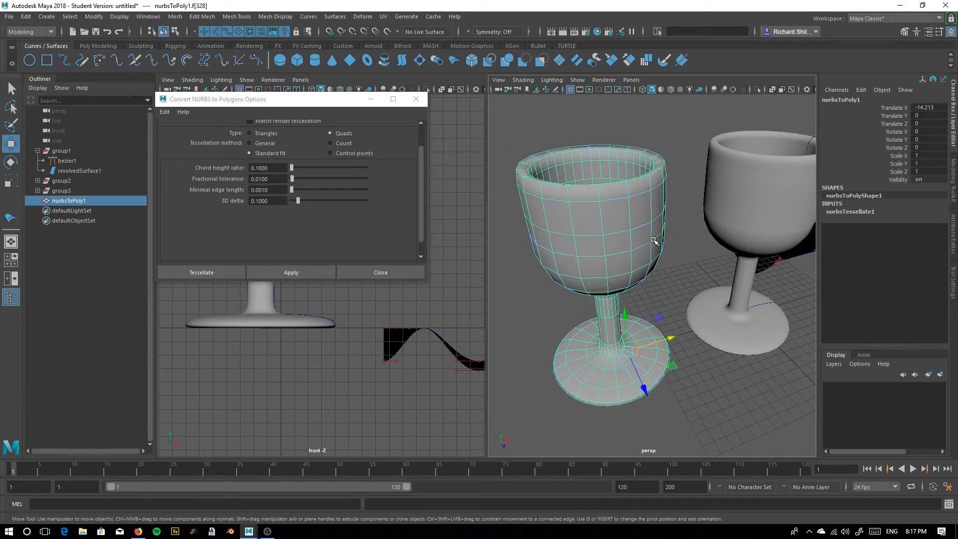
Step: Compare the polygon goblet's edge layout with the original NURBS goblet from several angles
{"action": "left_click", "coordinate": [736, 210]}
{"action": "left_click_drag", "start_coordinate": [640, 441], "coordinate": [632, 396], "text": "alt"}
{"action": "left_click", "coordinate": [579, 241]}
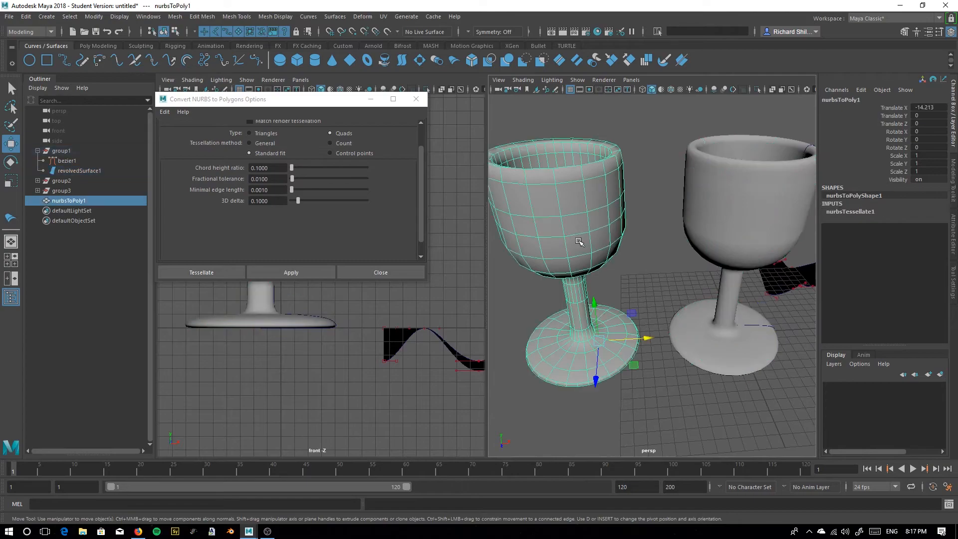
{"action": "left_click", "coordinate": [629, 243]}
{"action": "left_click_drag", "start_coordinate": [576, 318], "coordinate": [660, 380], "text": "alt"}
{"action": "left_click", "coordinate": [614, 271]}
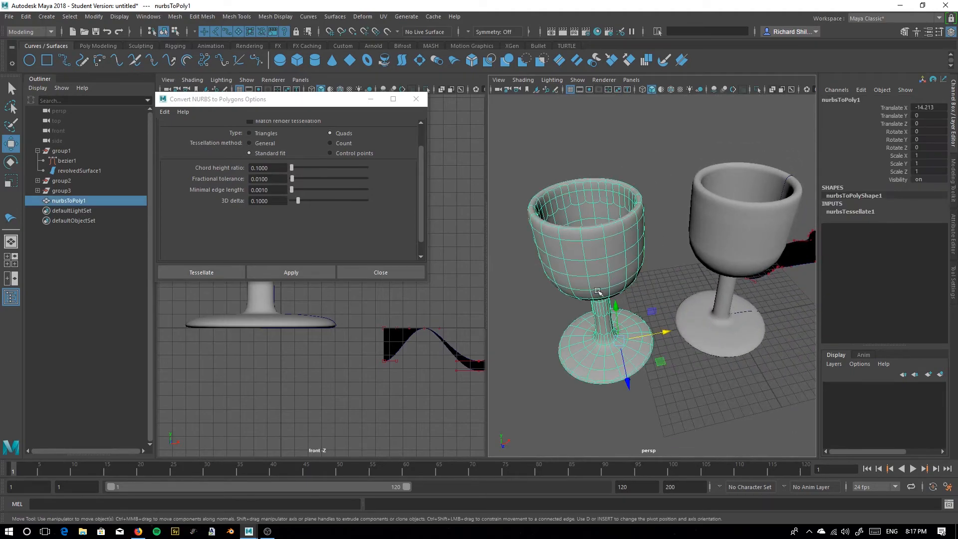
{"action": "left_click_drag", "start_coordinate": [571, 302], "coordinate": [600, 272], "text": "alt"}
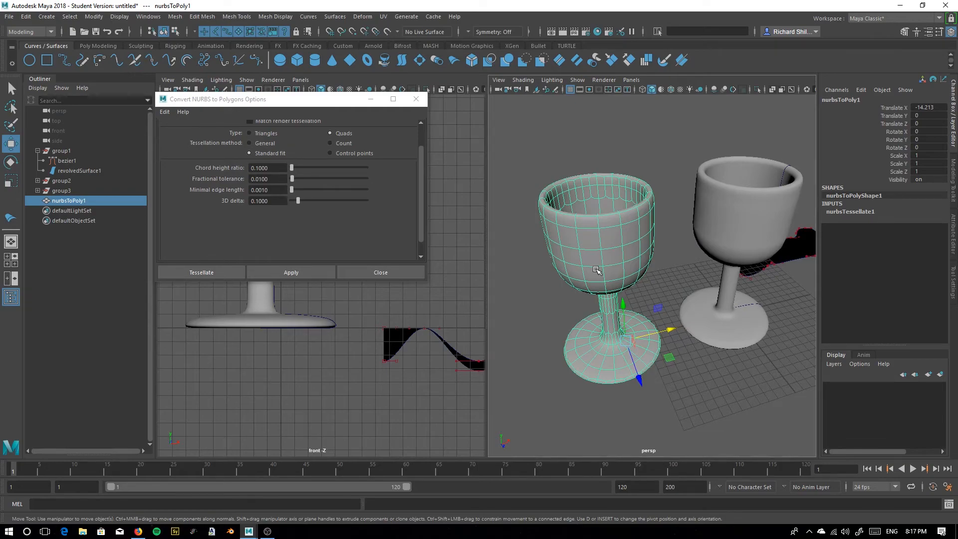
{"action": "left_click_drag", "start_coordinate": [593, 270], "coordinate": [592, 255], "text": "alt"}
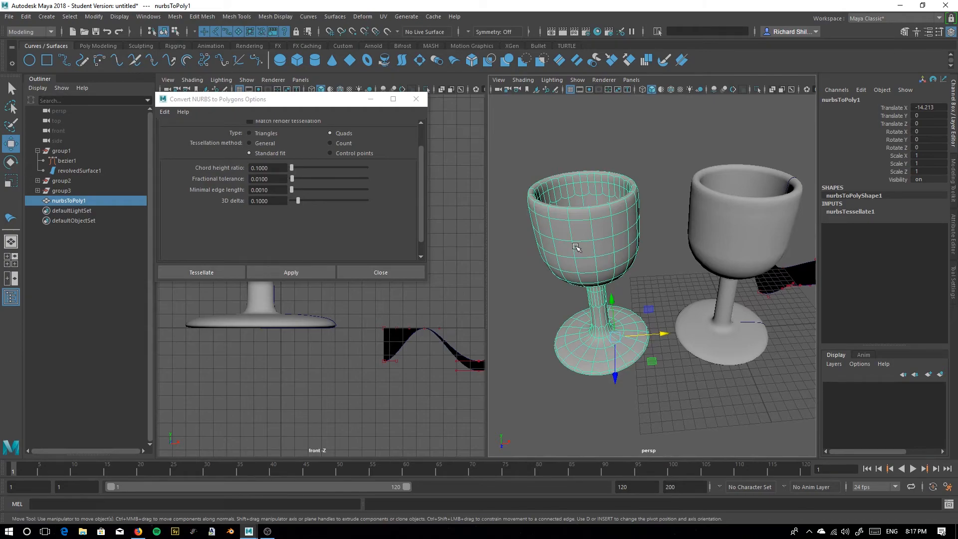
Step: Convert the extruded tube surface to a quad polygon mesh with Standard fit tessellation and chord height ratio 0.1
{"action": "mouse_move", "coordinate": [710, 308]}
{"action": "left_mouse_down", "text": "alt"}
{"action": "mouse_move", "coordinate": [685, 329]}
{"action": "mouse_move", "coordinate": [693, 316]}
{"action": "left_mouse_up", "text": "alt"}
{"action": "left_click", "coordinate": [717, 190]}
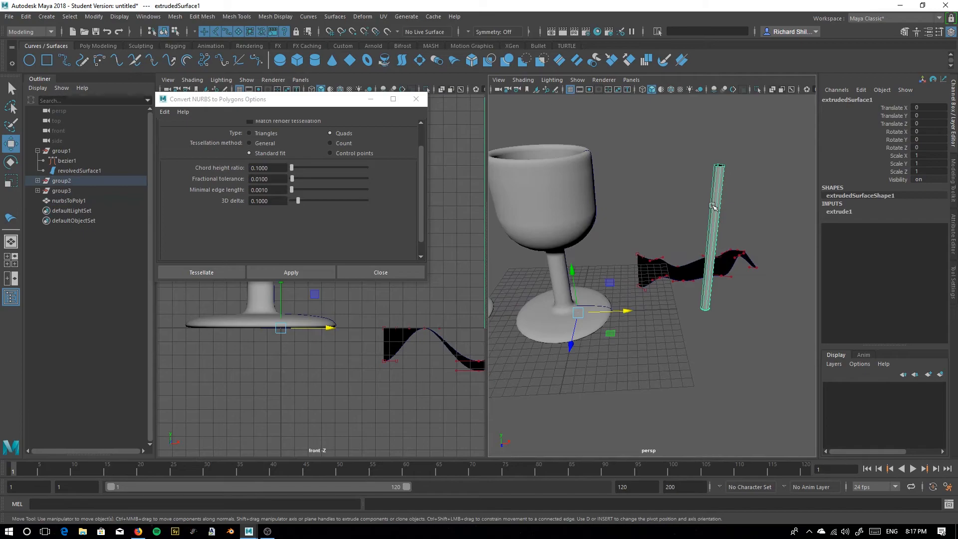
{"action": "left_click", "coordinate": [37, 180]}
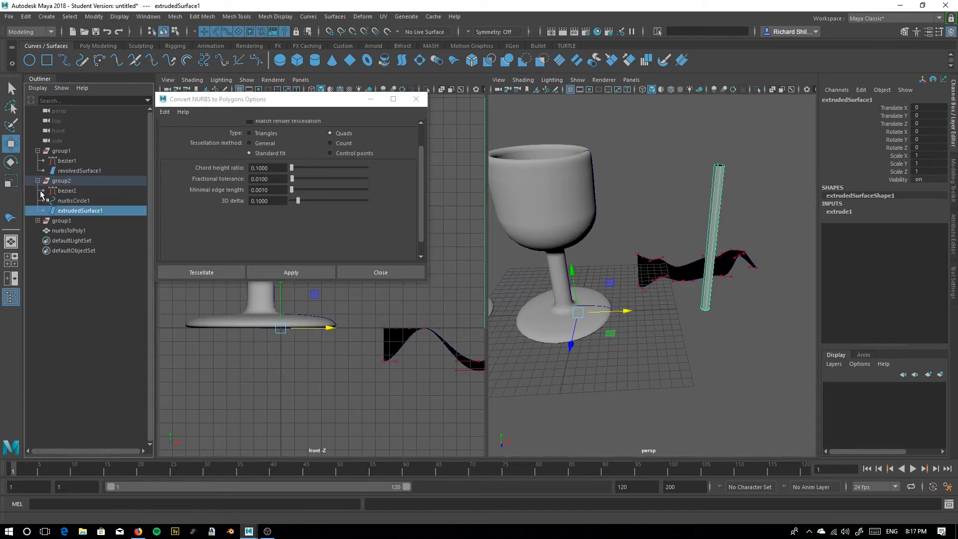
{"action": "left_click", "coordinate": [303, 268]}
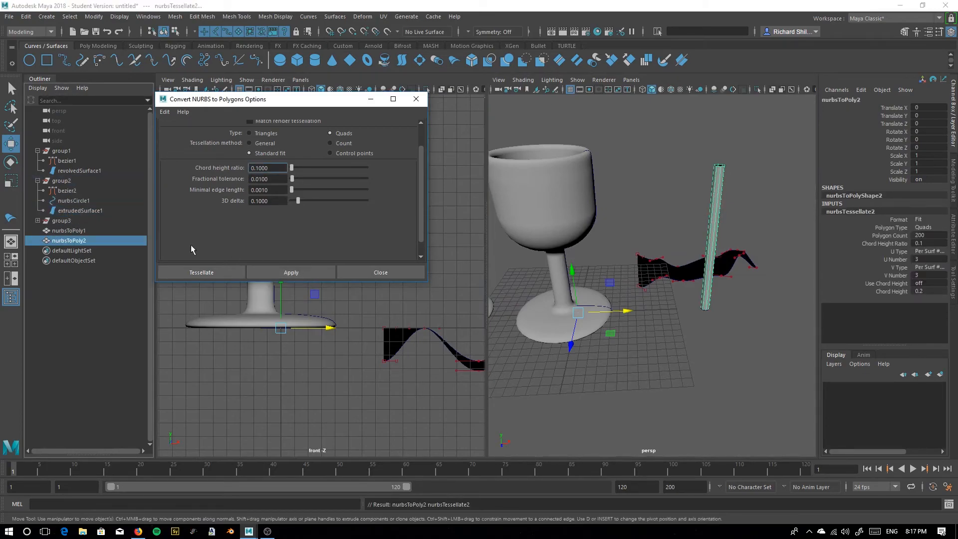
Step: Move the tube's polygon mesh along the X axis so it stands beside the original tube
{"action": "left_click", "coordinate": [91, 243]}
{"action": "left_click_drag", "start_coordinate": [619, 312], "coordinate": [556, 316]}
{"action": "left_click", "coordinate": [682, 357]}
{"action": "left_click_drag", "start_coordinate": [593, 342], "coordinate": [679, 322], "text": "alt"}
Step: Convert the birail surface in group3 to a quad polygon mesh with Standard fit tessellation and chord height ratio 0.1
{"action": "right_click_drag", "start_coordinate": [700, 285], "coordinate": [740, 257]}
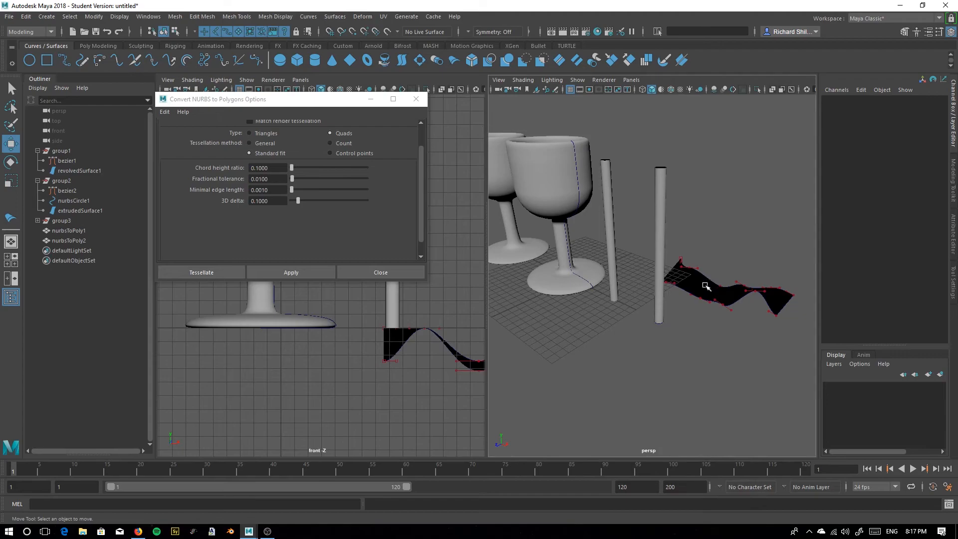
{"action": "left_click", "coordinate": [701, 287]}
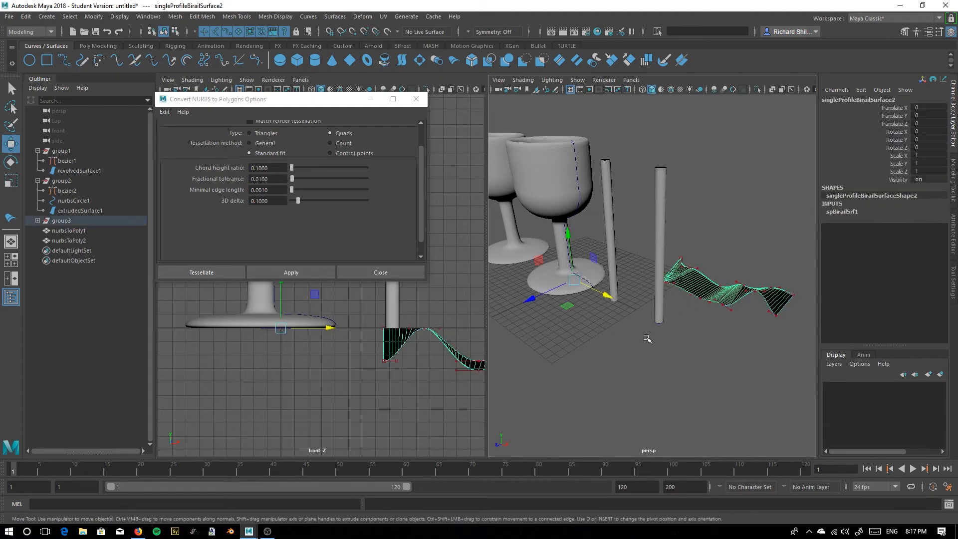
{"action": "left_click", "coordinate": [37, 221]}
{"action": "left_click", "coordinate": [284, 274]}
Step: Raise the birail's polygon mesh to about Y 7.2, above the original birail surface
{"action": "left_click_drag", "start_coordinate": [691, 370], "coordinate": [617, 339], "text": "alt"}
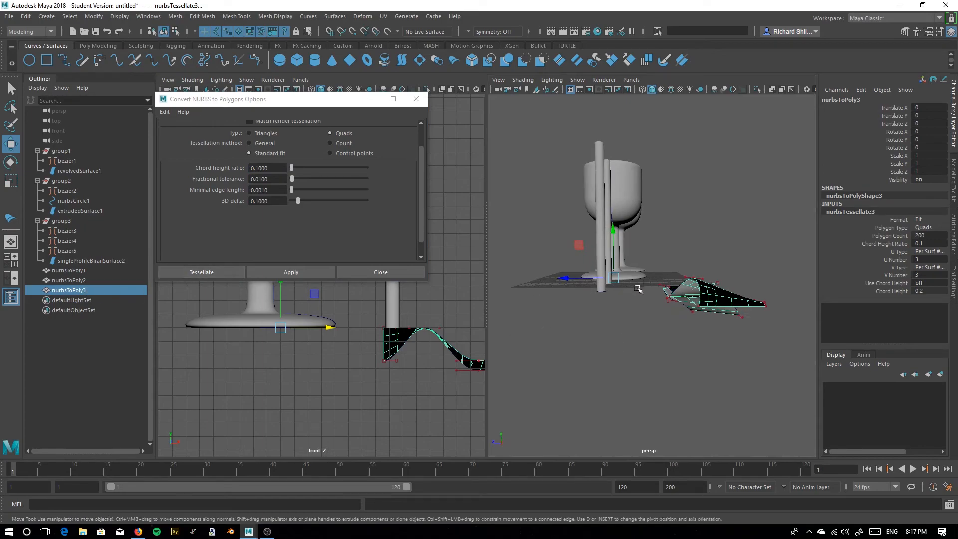
{"action": "left_click_drag", "start_coordinate": [282, 295], "coordinate": [281, 201]}
{"action": "mouse_move", "coordinate": [699, 280]}
{"action": "left_mouse_down", "text": "alt"}
{"action": "mouse_move", "coordinate": [627, 276]}
{"action": "mouse_move", "coordinate": [691, 275]}
{"action": "left_mouse_up", "text": "alt"}
{"action": "left_click", "coordinate": [767, 268]}
{"action": "left_click", "coordinate": [693, 267]}
{"action": "left_click", "coordinate": [740, 275]}
{"action": "left_click_drag", "start_coordinate": [705, 309], "coordinate": [546, 267], "text": "alt"}
{"action": "right_click_drag", "start_coordinate": [545, 267], "coordinate": [662, 299], "text": "alt"}
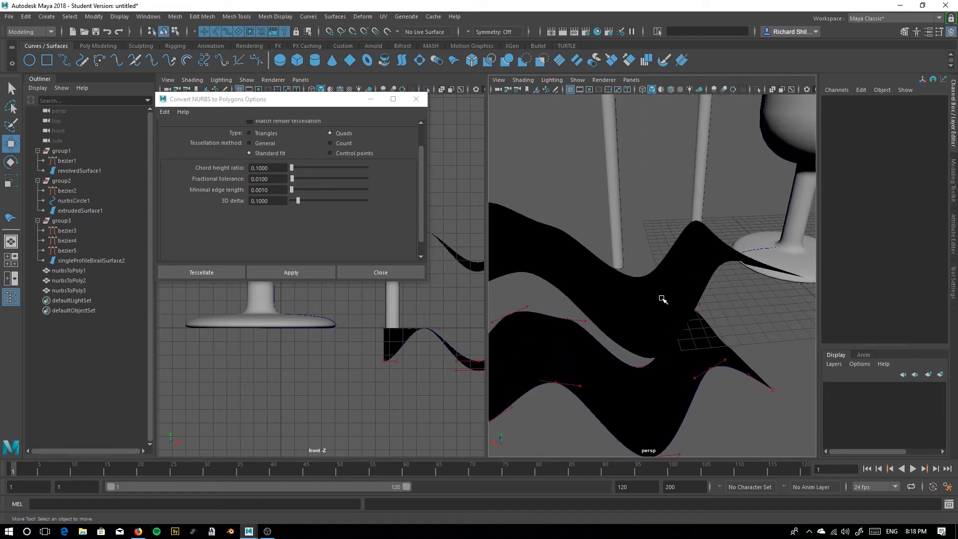
Step: Review the tessellation options and examine the wireframe of the birail's polygon mesh from several angles
{"action": "scroll", "coordinate": [212, 217], "scroll_direction": "up", "scroll_amount": 2}
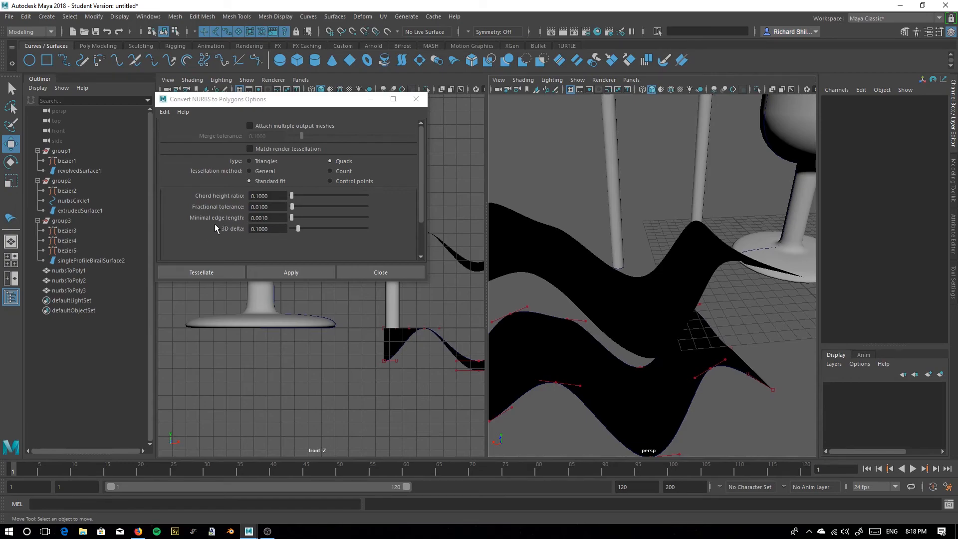
{"action": "scroll", "coordinate": [429, 226], "scroll_direction": "down", "scroll_amount": 2}
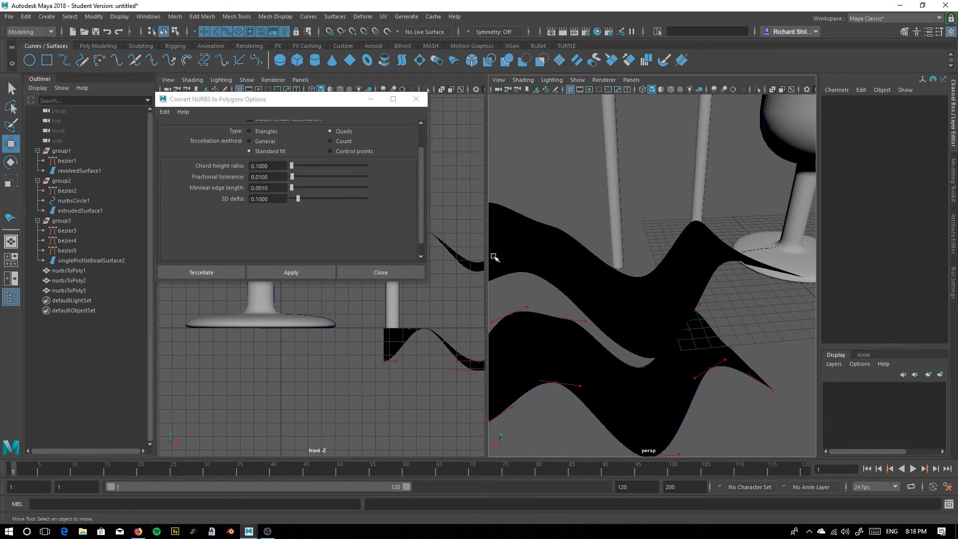
{"action": "left_click", "coordinate": [602, 272]}
{"action": "left_click_drag", "start_coordinate": [597, 270], "coordinate": [636, 251], "text": "alt"}
{"action": "right_click_drag", "start_coordinate": [606, 238], "coordinate": [647, 225]}
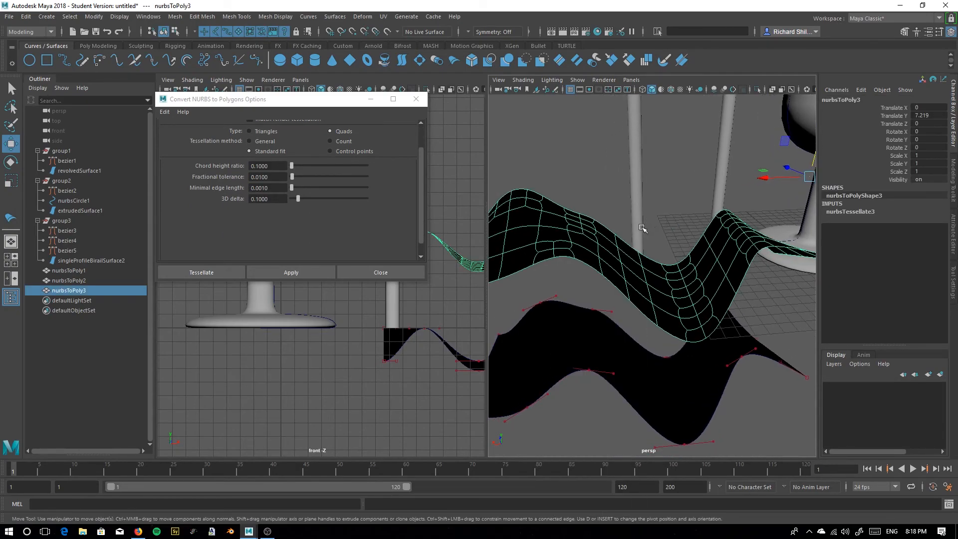
{"action": "left_click_drag", "start_coordinate": [567, 254], "coordinate": [732, 203], "text": "alt"}
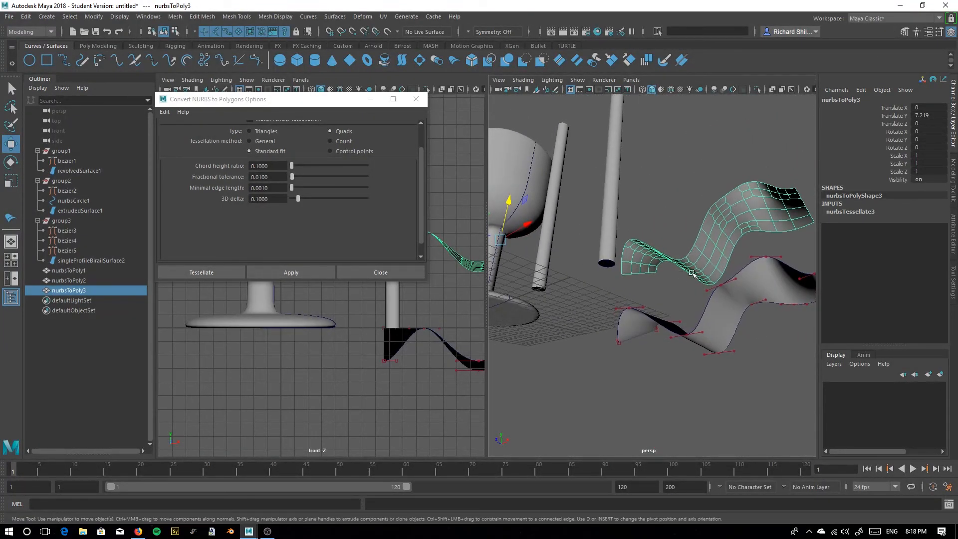
{"action": "left_click_drag", "start_coordinate": [678, 273], "coordinate": [548, 342], "text": "alt"}
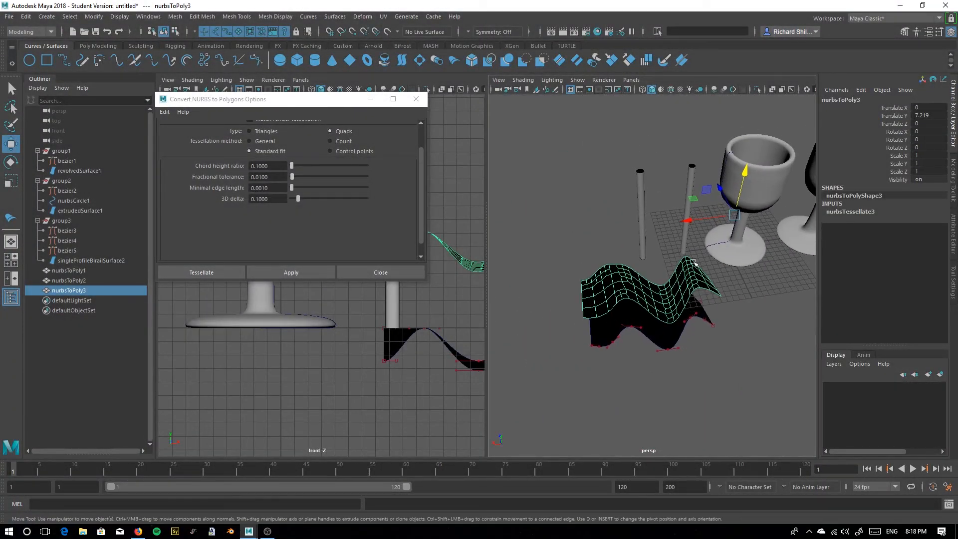
Step: Move the birail's polygon mesh to about X -24.9, in front of the goblets
{"action": "middle_click_drag", "start_coordinate": [693, 268], "coordinate": [796, 236]}
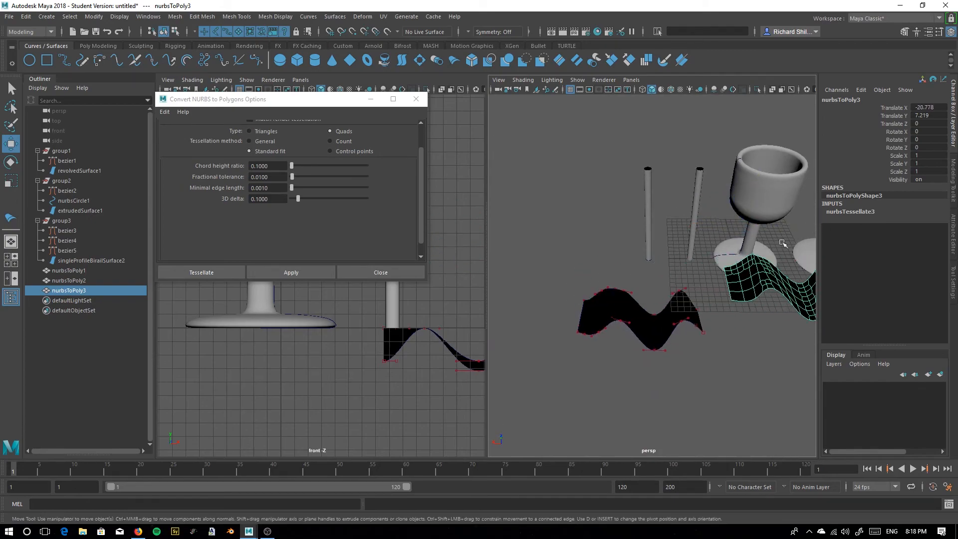
{"action": "left_click_drag", "start_coordinate": [796, 236], "coordinate": [617, 254], "text": "alt"}
{"action": "middle_click_drag", "start_coordinate": [710, 226], "coordinate": [716, 303]}
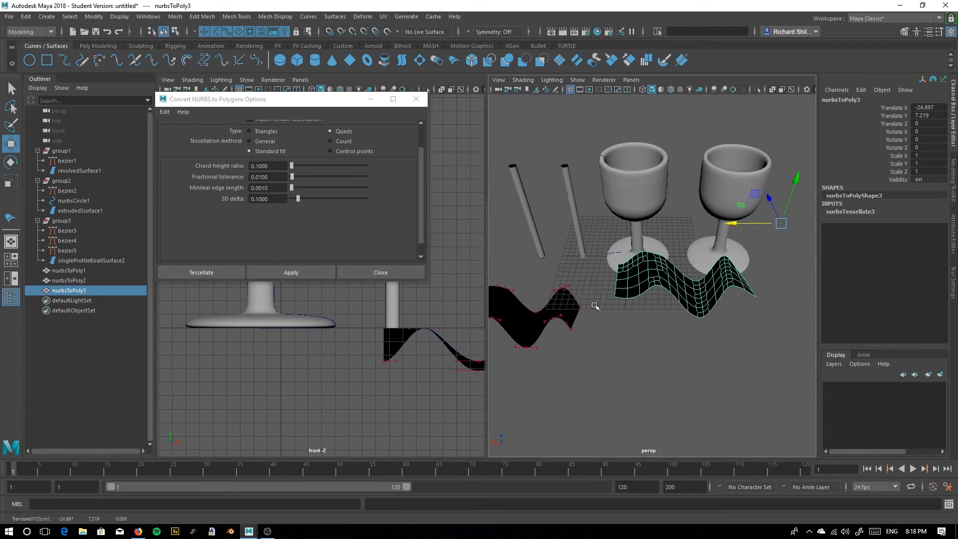
{"action": "left_click_drag", "start_coordinate": [627, 349], "coordinate": [703, 325], "text": "alt"}
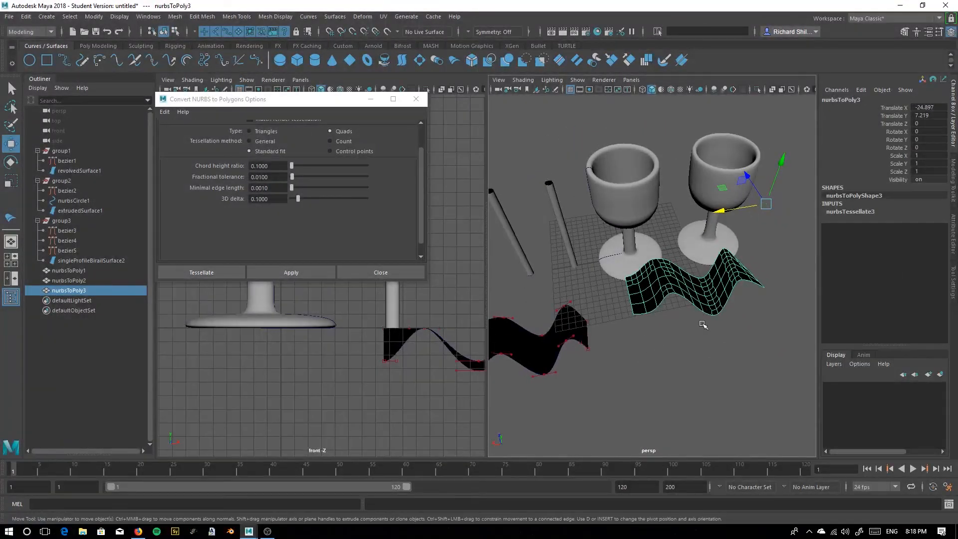
{"action": "left_click", "coordinate": [704, 352]}
Step: Conform and reverse the normals of the birail's polygon mesh
{"action": "right_click_drag", "start_coordinate": [639, 359], "coordinate": [752, 290], "text": "alt"}
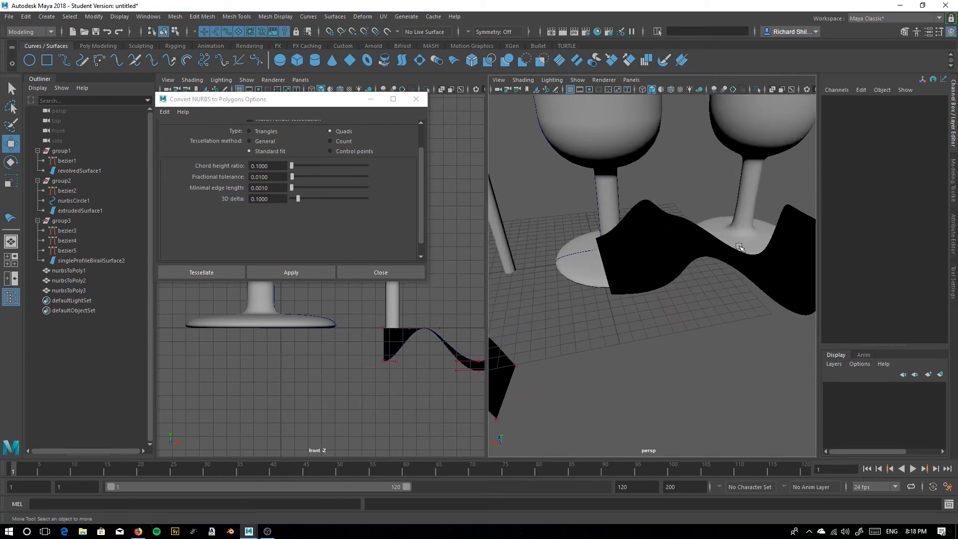
{"action": "left_click_drag", "start_coordinate": [642, 237], "coordinate": [609, 312], "text": "alt"}
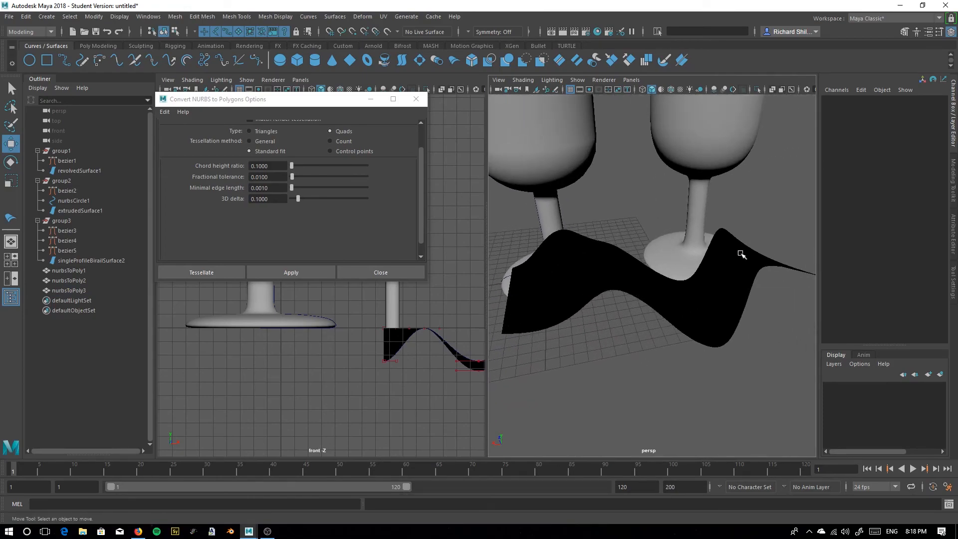
{"action": "left_click_drag", "start_coordinate": [624, 365], "coordinate": [656, 358], "text": "alt"}
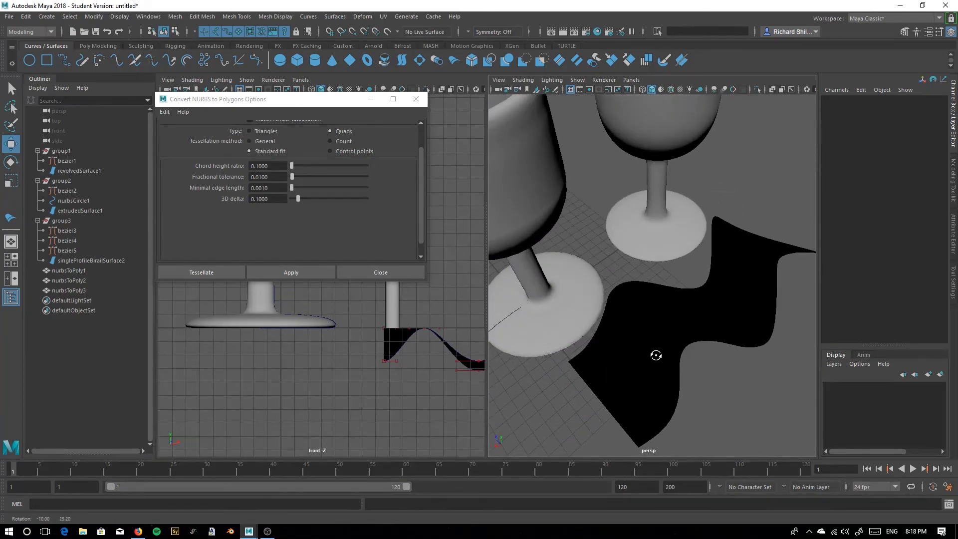
{"action": "left_click", "coordinate": [696, 332]}
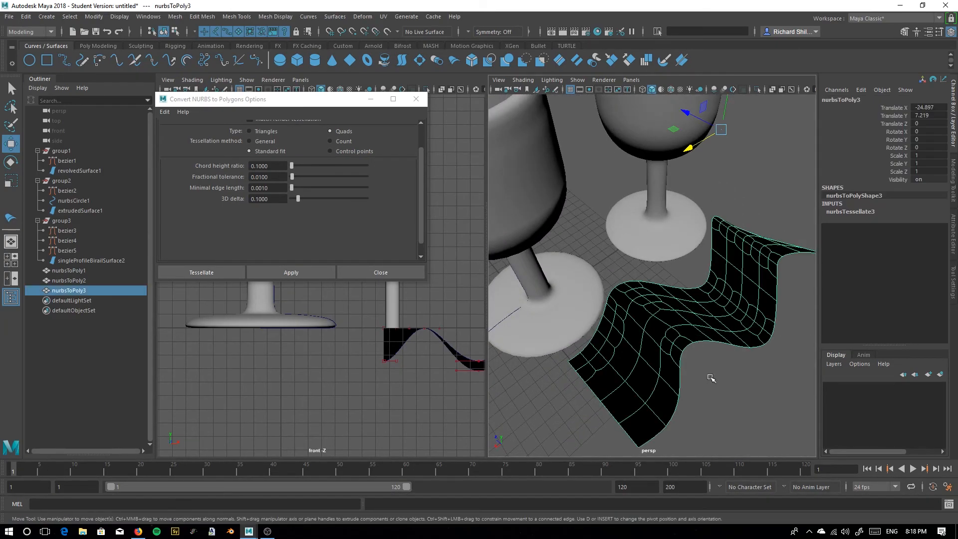
{"action": "left_click", "coordinate": [236, 16]}
{"action": "mouse_move", "coordinate": [275, 18]}
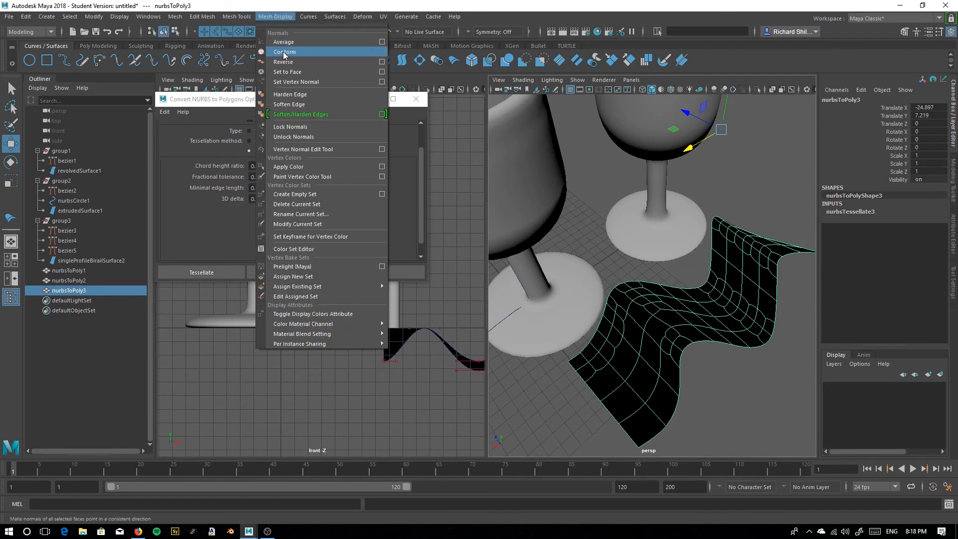
{"action": "left_click", "coordinate": [284, 52]}
{"action": "left_click", "coordinate": [275, 16]}
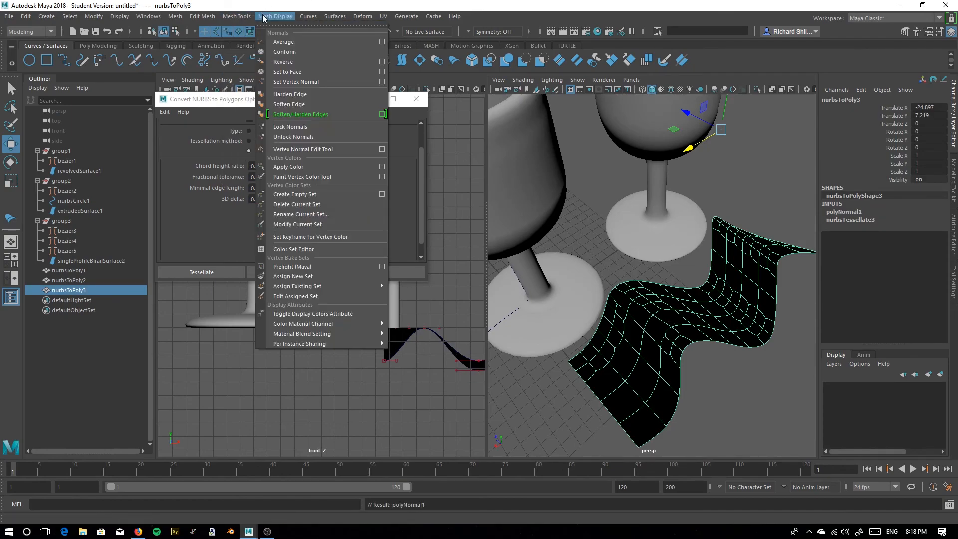
{"action": "left_click", "coordinate": [285, 62]}
{"action": "left_click", "coordinate": [783, 343]}
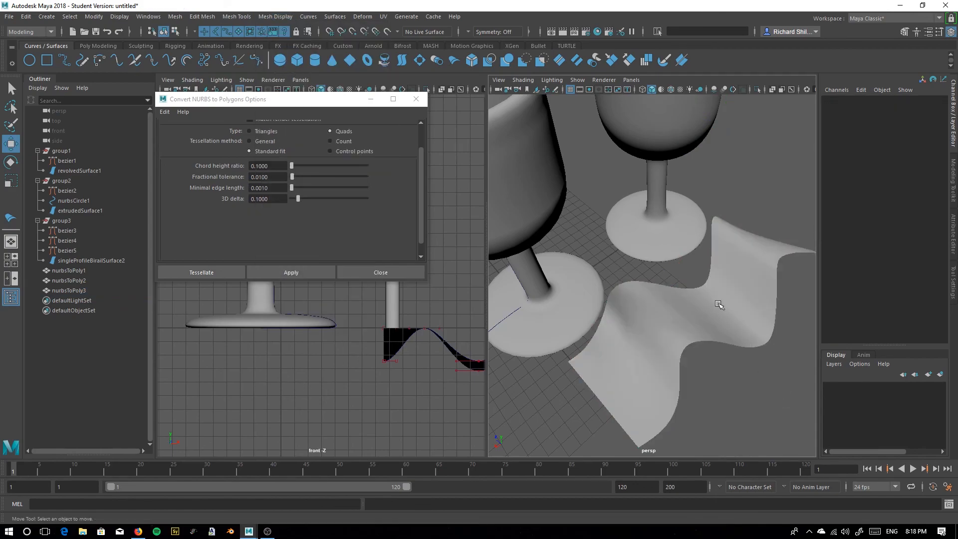
Step: Inspect the shading of the birail's polygon mesh and compare all converted meshes with their NURBS originals
{"action": "mouse_move", "coordinate": [657, 363]}
{"action": "left_mouse_down", "text": "alt"}
{"action": "mouse_move", "coordinate": [733, 302]}
{"action": "mouse_move", "coordinate": [659, 331]}
{"action": "mouse_move", "coordinate": [665, 375]}
{"action": "mouse_move", "coordinate": [590, 356]}
{"action": "mouse_move", "coordinate": [677, 314]}
{"action": "left_mouse_up", "text": "alt"}
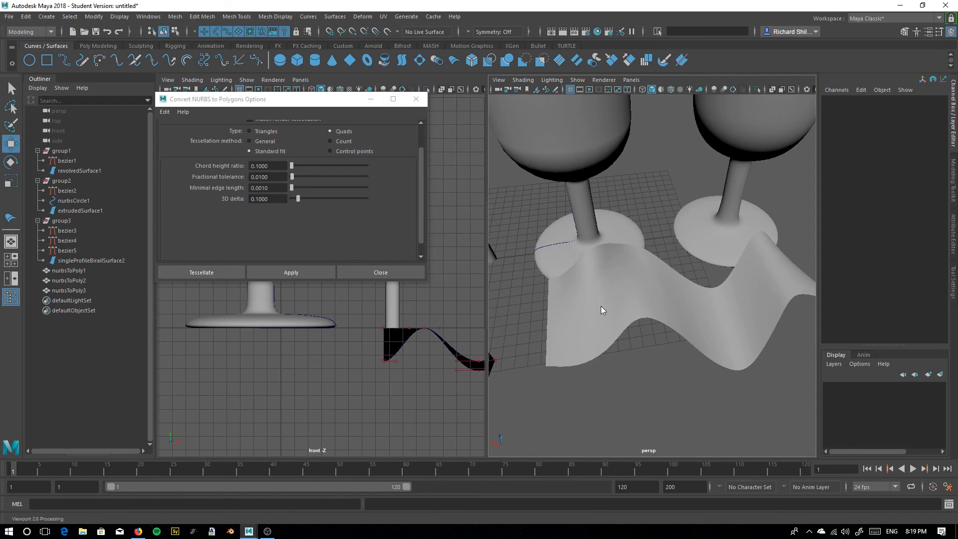
{"action": "right_click_drag", "start_coordinate": [601, 253], "coordinate": [653, 235]}
{"action": "scroll", "coordinate": [654, 240], "scroll_direction": "down", "scroll_amount": 6}
{"action": "left_click_drag", "start_coordinate": [589, 321], "coordinate": [670, 285], "text": "alt"}
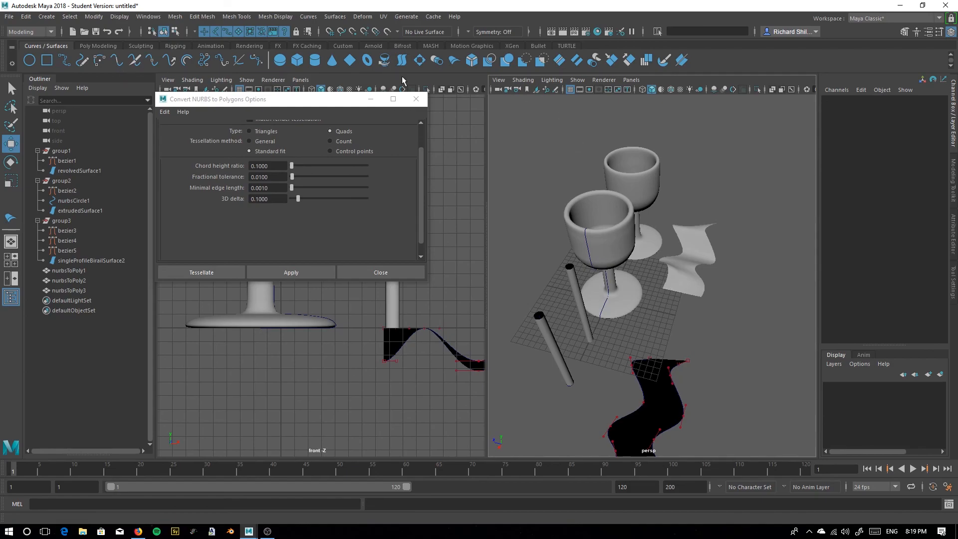
{"action": "left_click_drag", "start_coordinate": [589, 348], "coordinate": [647, 296], "text": "alt"}
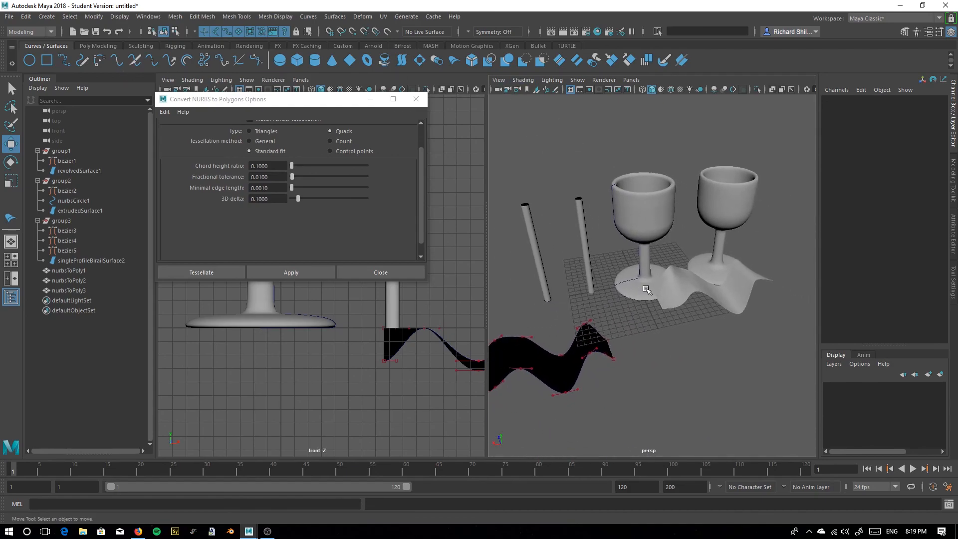